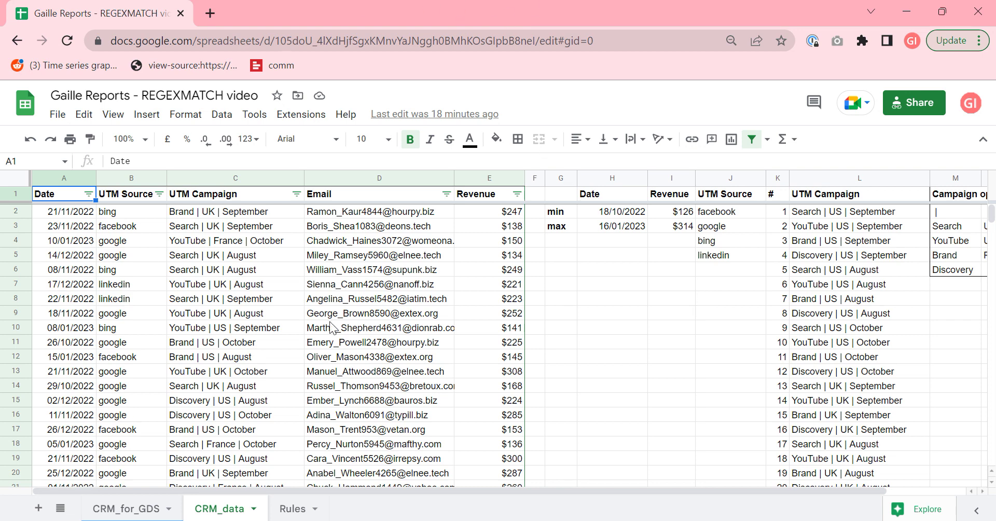
Step: Examine the CRM_data records and the helper ranges and formulas that generate their dates, revenue, UTM sources and campaigns
{"action": "left_click_drag", "start_coordinate": [508, 260], "coordinate": [84, 243]}
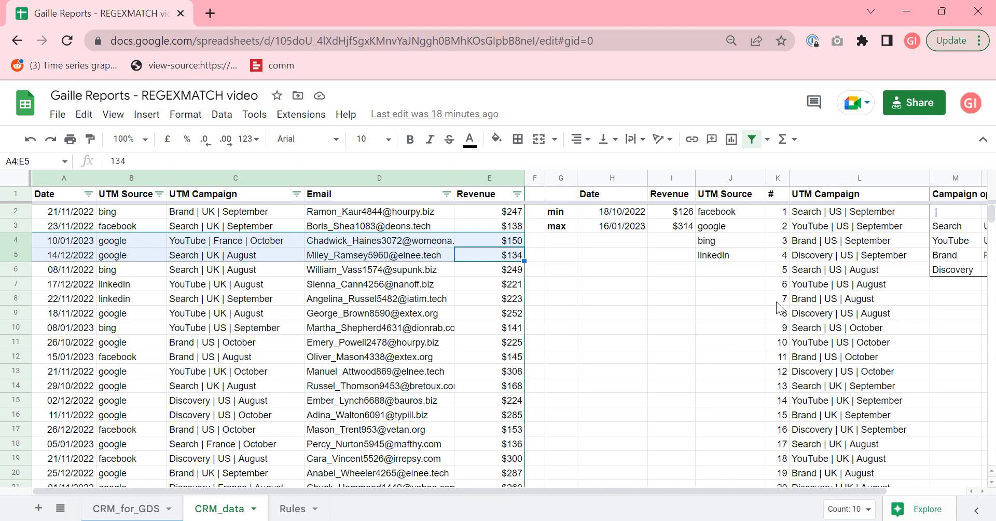
{"action": "left_click", "coordinate": [619, 213]}
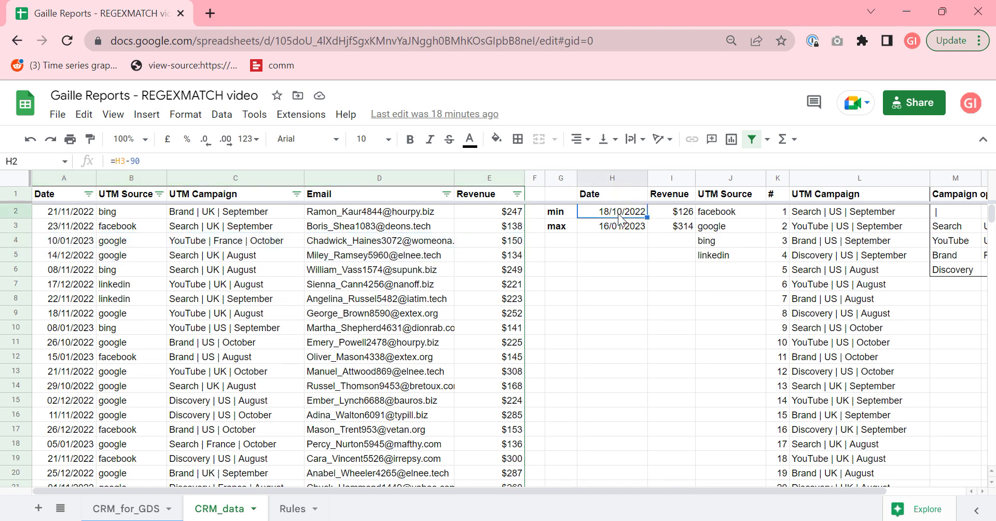
{"action": "left_click", "coordinate": [690, 210]}
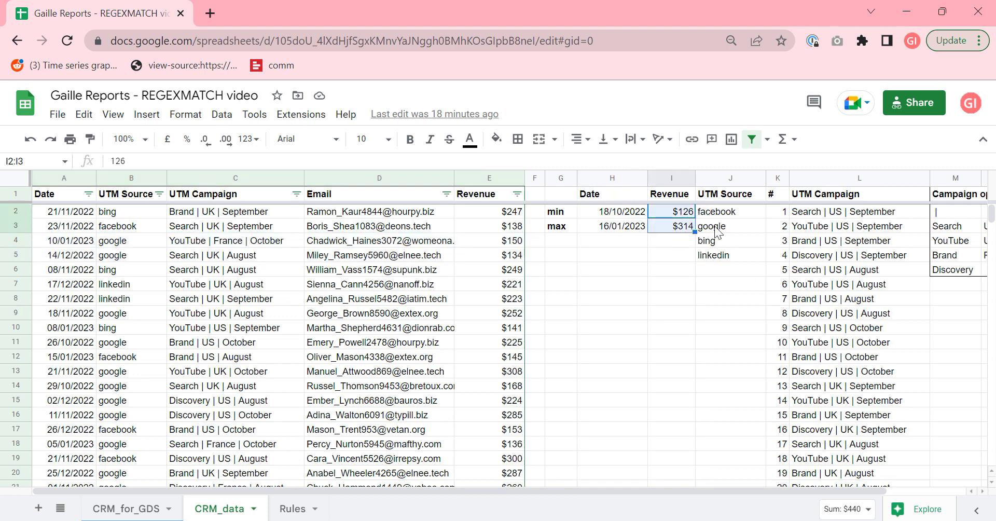
{"action": "left_click_drag", "start_coordinate": [715, 212], "coordinate": [739, 269]}
{"action": "left_click", "coordinate": [909, 239]}
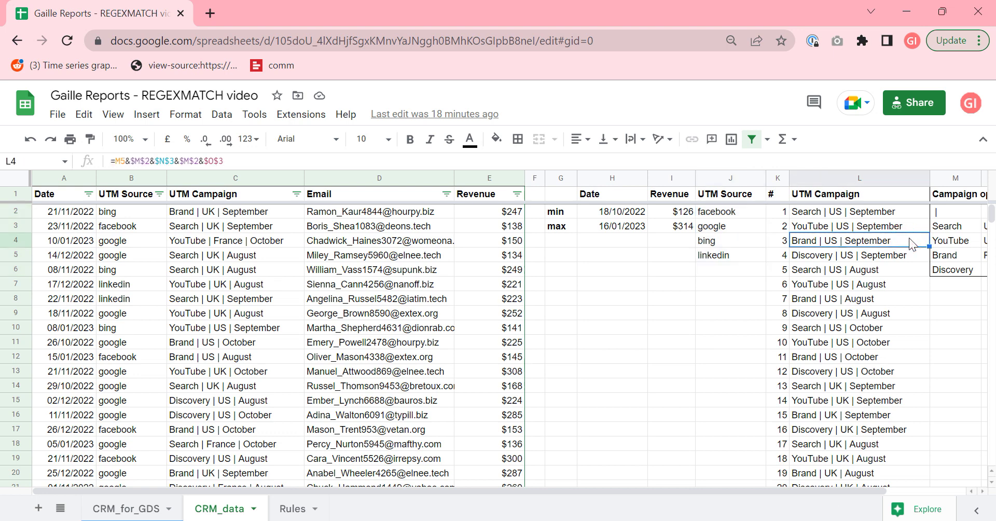
{"action": "key", "text": "Right"}
{"action": "key", "text": "Right"}
{"action": "key", "text": "Right"}
{"action": "key", "text": "Left"}
{"action": "key", "text": "Left"}
{"action": "key", "text": "Left"}
{"action": "key", "text": "Left"}
{"action": "key", "text": "Left"}
{"action": "key", "text": "Left"}
{"action": "key", "text": "Left"}
{"action": "key", "text": "Left"}
{"action": "key", "text": "Left"}
{"action": "key", "text": "Left"}
{"action": "key", "text": "Left"}
{"action": "key", "text": "Left"}
{"action": "key", "text": "Left"}
{"action": "key", "text": "Left"}
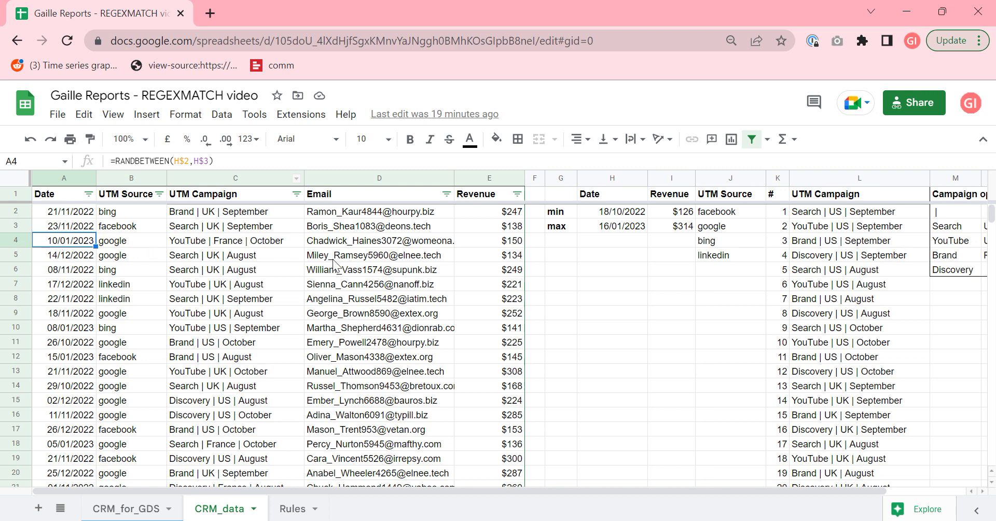
{"action": "left_click", "coordinate": [654, 346]}
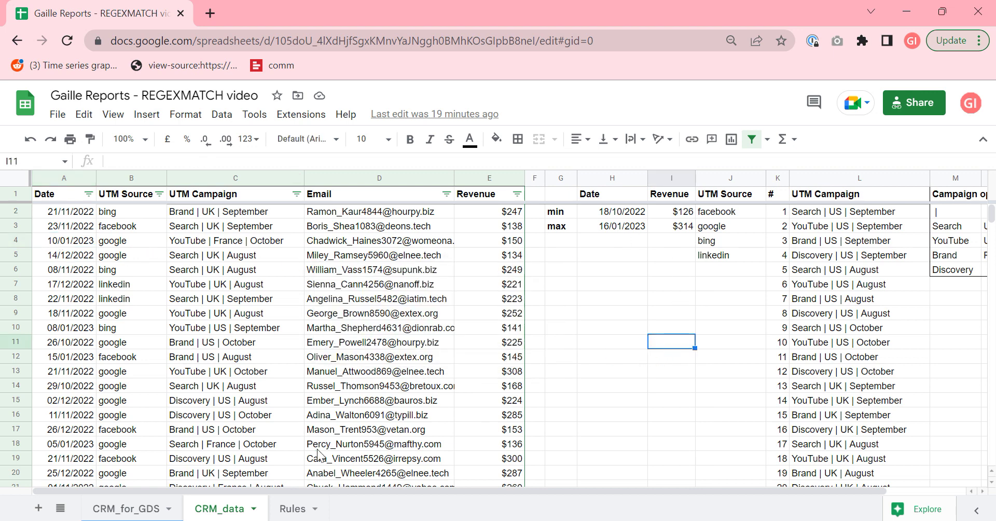
Step: Compare the campaign names on the CRM_for_GDS sheet with the country options US, UK and France on the Rules sheet
{"action": "left_click", "coordinate": [147, 504]}
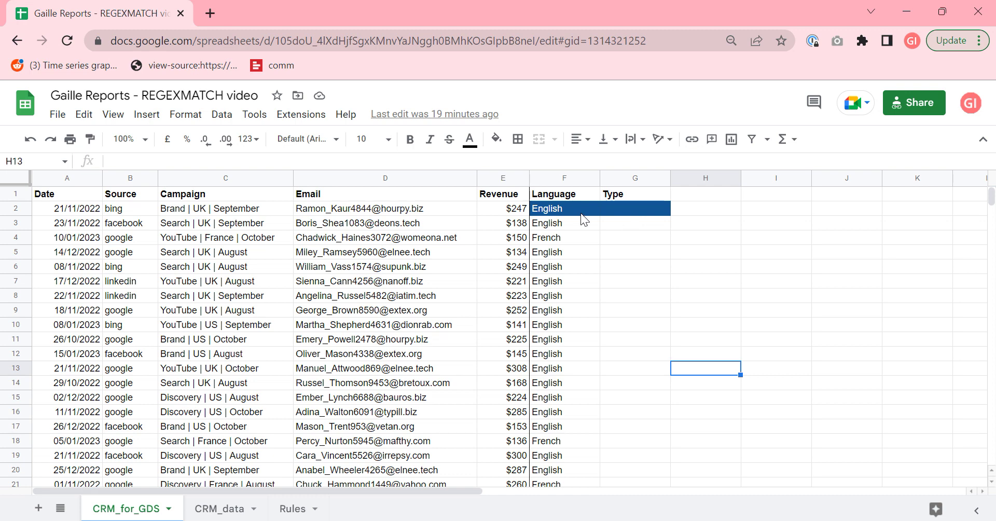
{"action": "left_click_drag", "start_coordinate": [233, 237], "coordinate": [218, 398]}
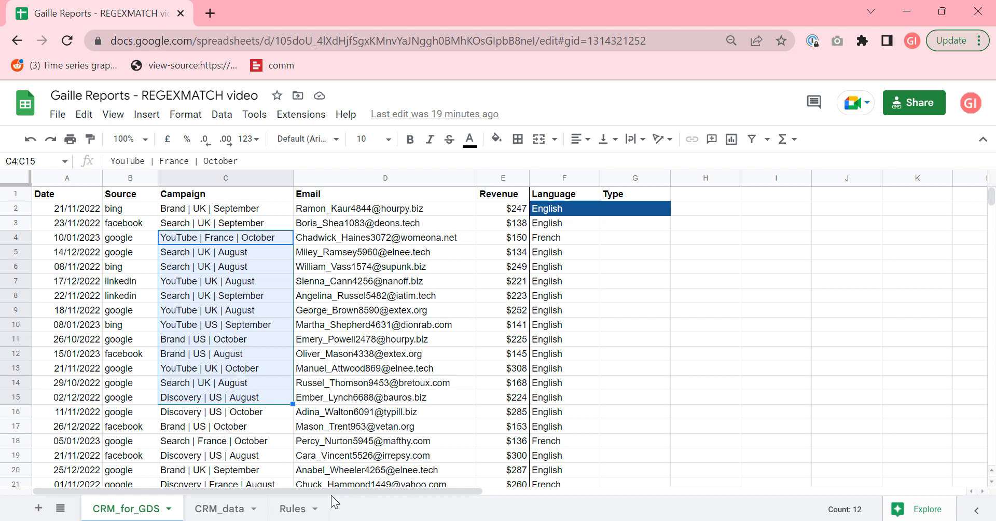
{"action": "left_click", "coordinate": [292, 509]}
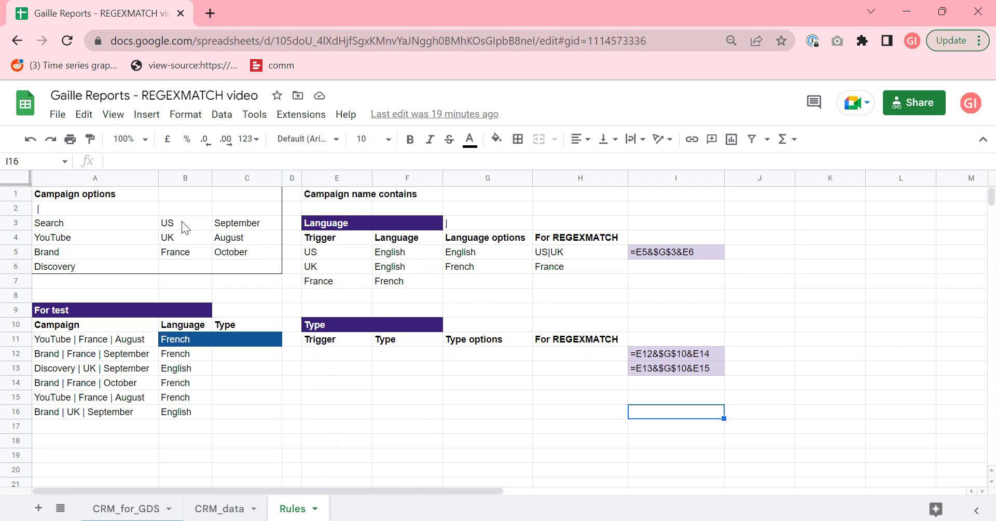
{"action": "left_click_drag", "start_coordinate": [181, 221], "coordinate": [184, 253]}
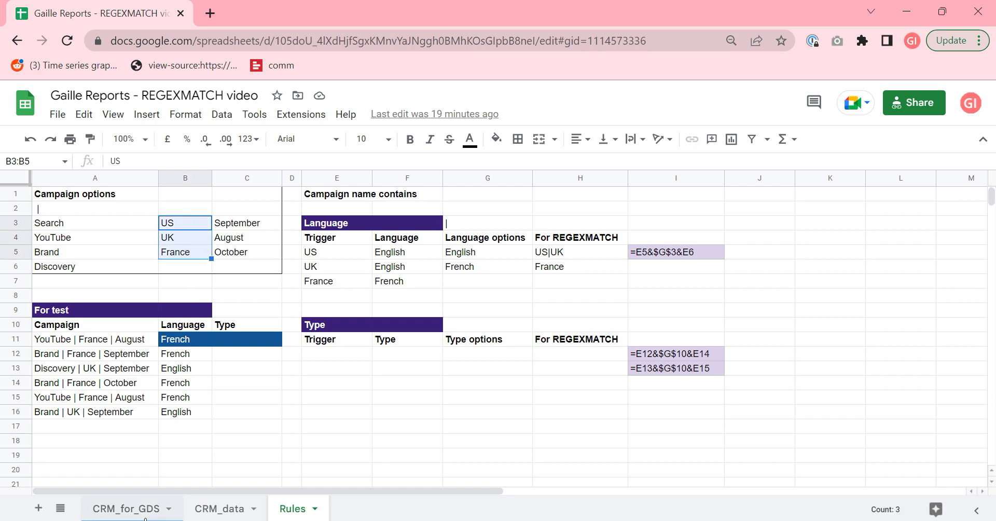
{"action": "left_click", "coordinate": [130, 508]}
{"action": "left_click_drag", "start_coordinate": [222, 208], "coordinate": [222, 237]}
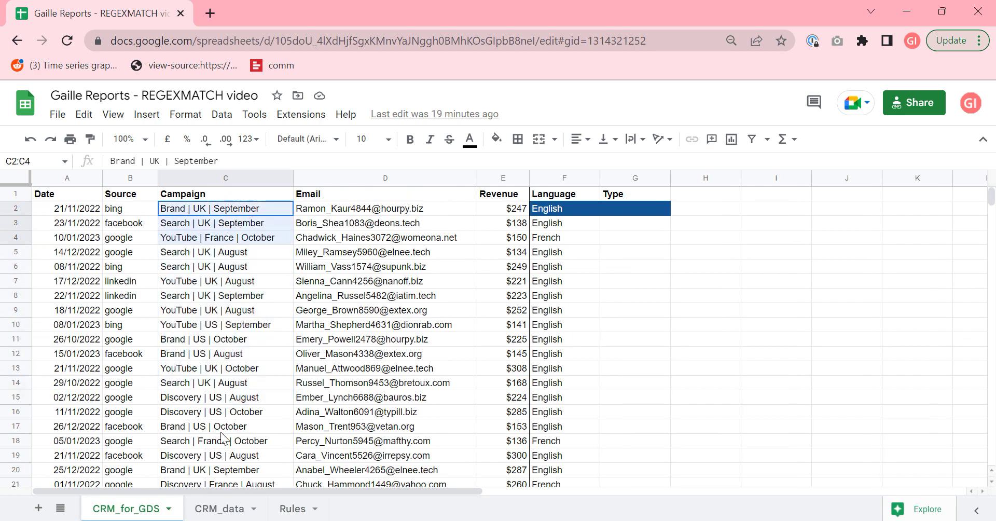
{"action": "left_click", "coordinate": [223, 438], "text": "shift"}
{"action": "left_click", "coordinate": [293, 508]}
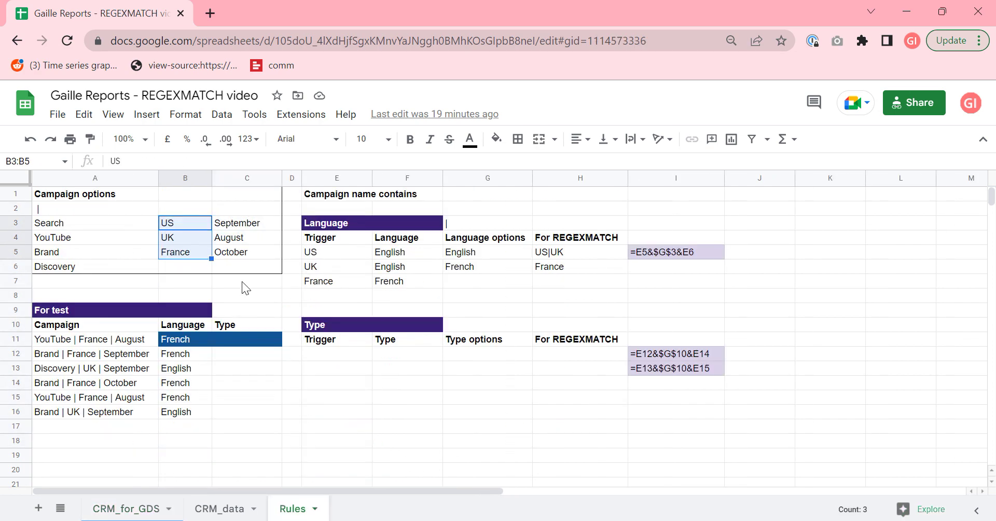
Step: Review how the country triggers map to languages in the Language rules and in the For test table's Language column
{"action": "left_click", "coordinate": [178, 210]}
{"action": "left_click_drag", "start_coordinate": [177, 222], "coordinate": [181, 261]}
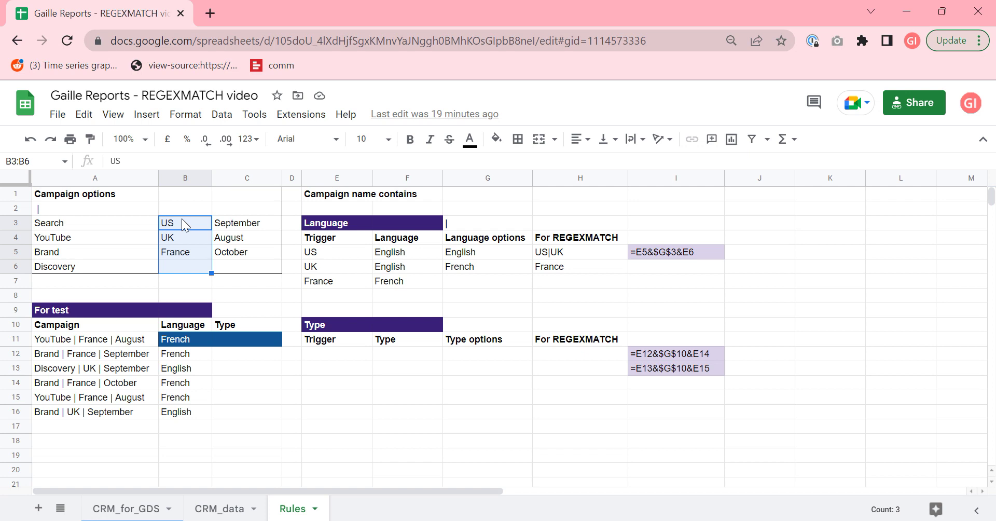
{"action": "left_click", "coordinate": [193, 208]}
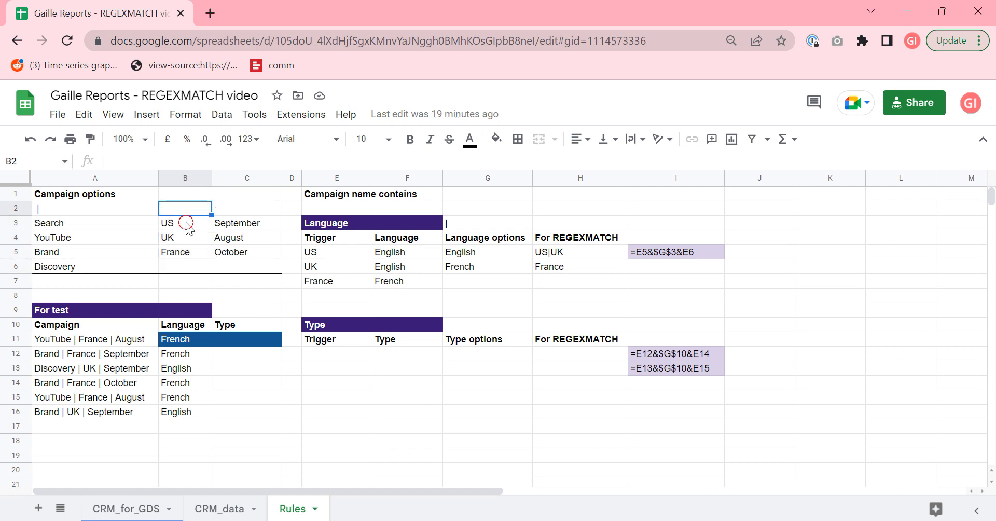
{"action": "left_click_drag", "start_coordinate": [186, 224], "coordinate": [185, 242]}
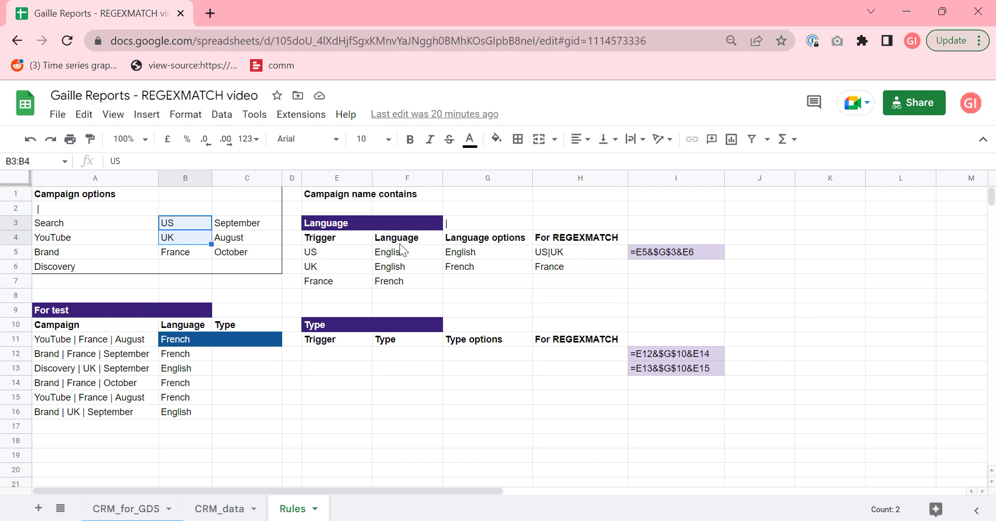
{"action": "left_click", "coordinate": [320, 254]}
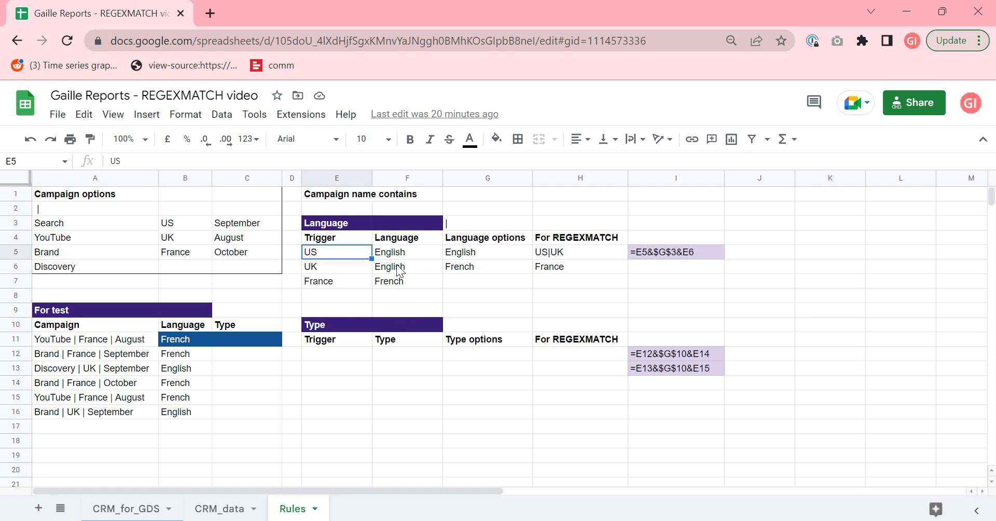
{"action": "left_click", "coordinate": [421, 256]}
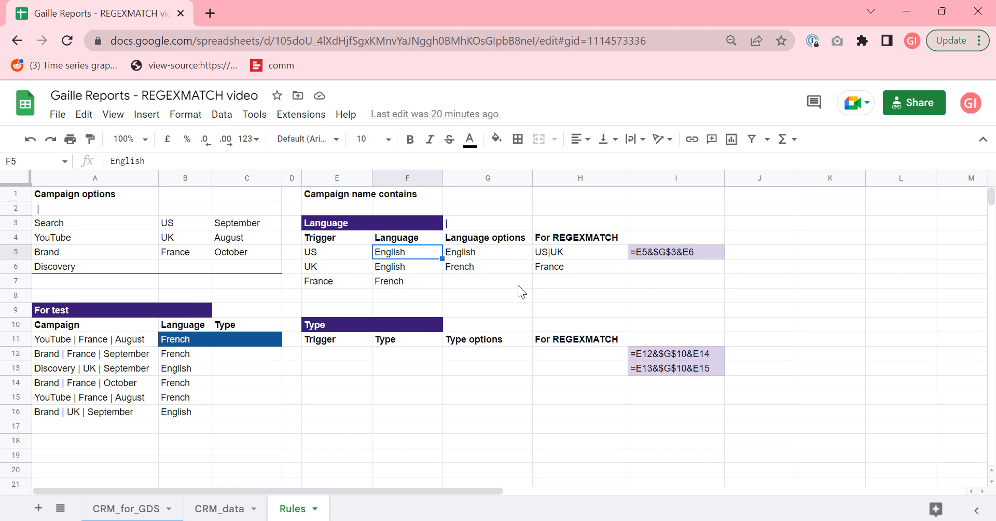
{"action": "left_click_drag", "start_coordinate": [195, 340], "coordinate": [185, 413]}
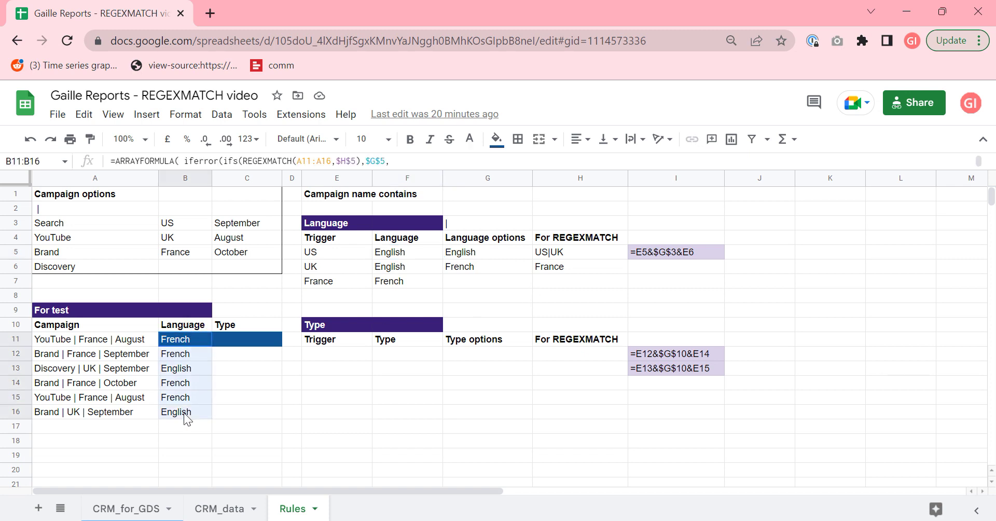
{"action": "left_click", "coordinate": [426, 399]}
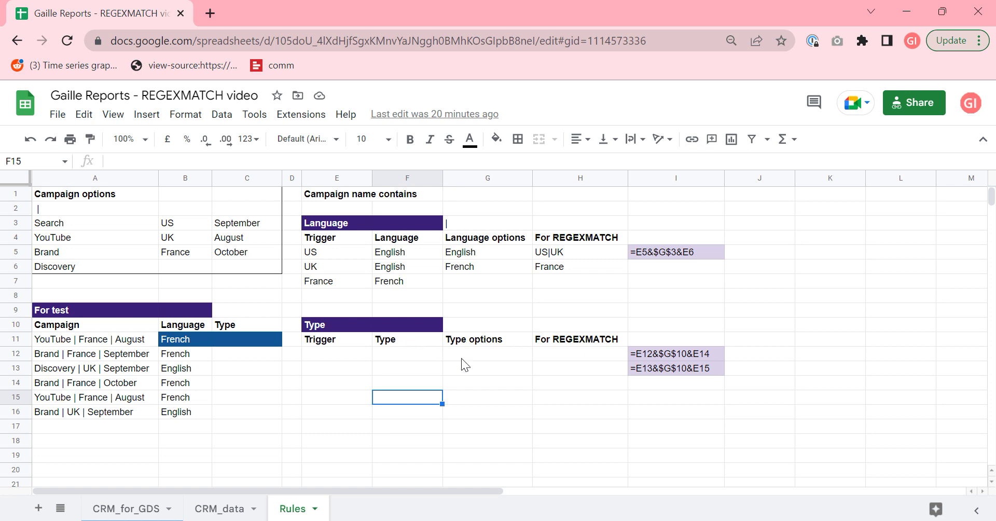
Step: Copy the campaign options Search, YouTube, Brand and Discovery into the Type table's Trigger column, starting at E12
{"action": "left_click", "coordinate": [85, 225]}
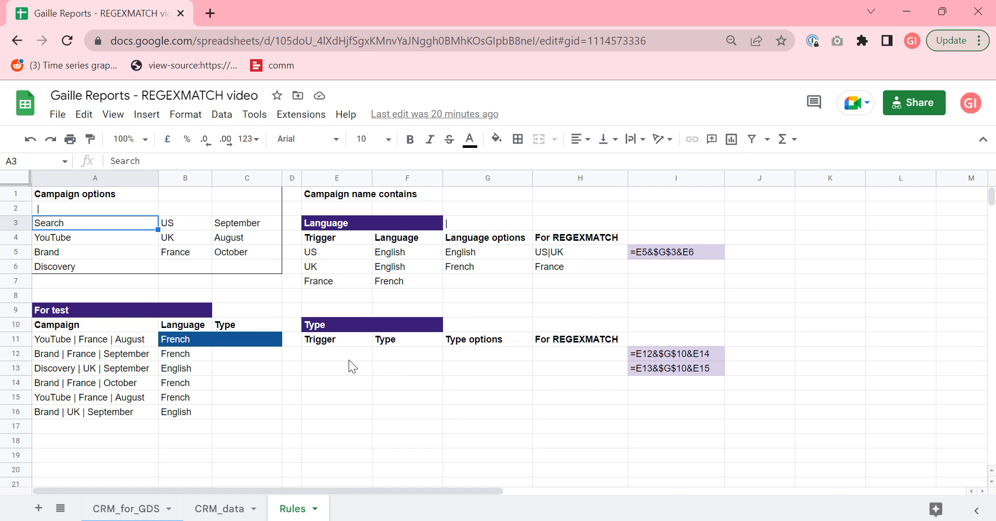
{"action": "left_click_drag", "start_coordinate": [356, 351], "coordinate": [362, 403]}
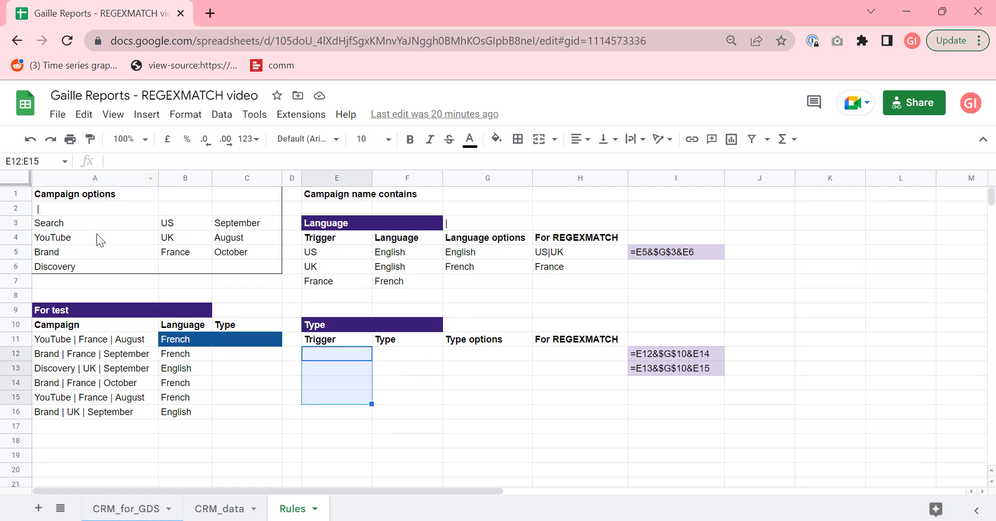
{"action": "left_click_drag", "start_coordinate": [96, 233], "coordinate": [110, 266]}
{"action": "left_click", "coordinate": [129, 208]}
{"action": "left_click_drag", "start_coordinate": [127, 221], "coordinate": [120, 262]}
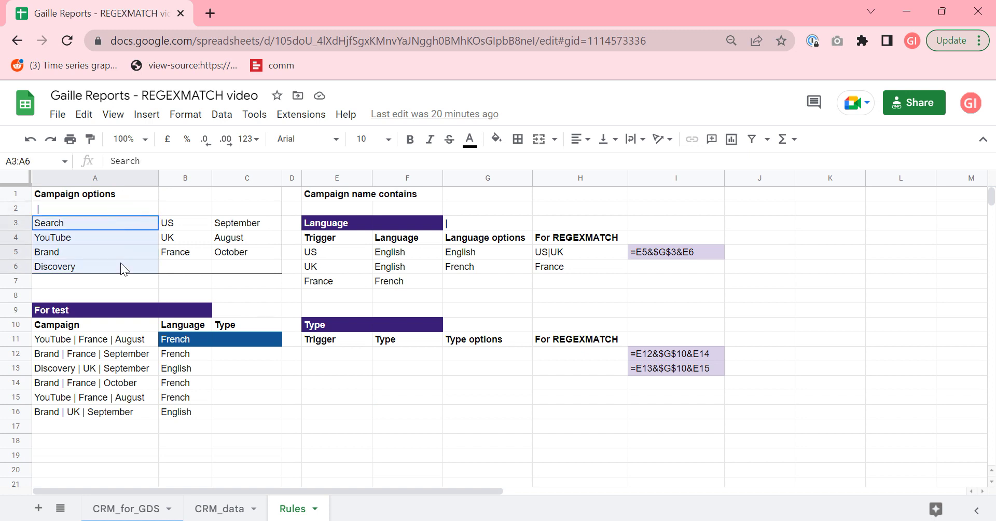
{"action": "key", "text": "ctrl+c"}
{"action": "left_click", "coordinate": [338, 354]}
{"action": "key", "text": "ctrl+v"}
{"action": "left_click_drag", "start_coordinate": [462, 354], "coordinate": [461, 340]}
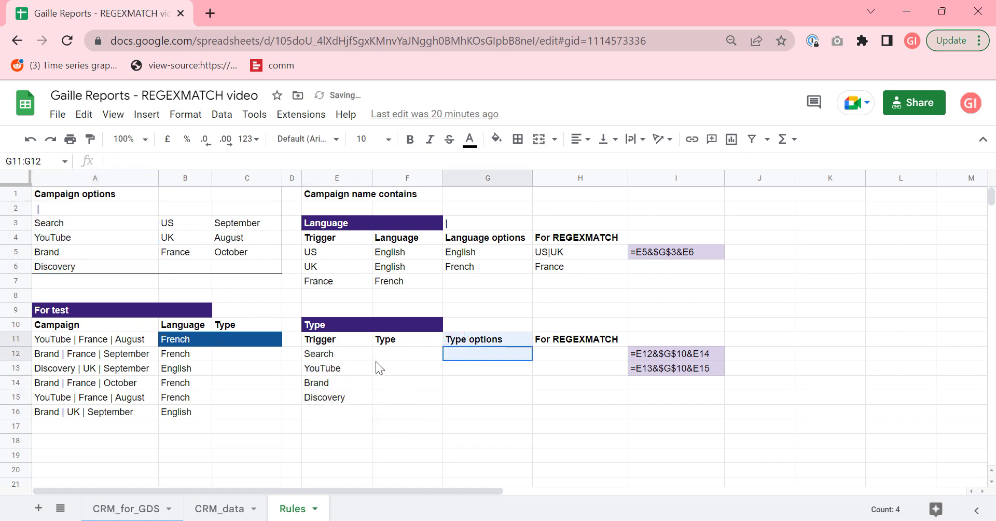
Step: Fill the Type column beside the triggers: PPC for Search and Brand, Video for YouTube and Discovery
{"action": "left_click_drag", "start_coordinate": [338, 355], "coordinate": [354, 396]}
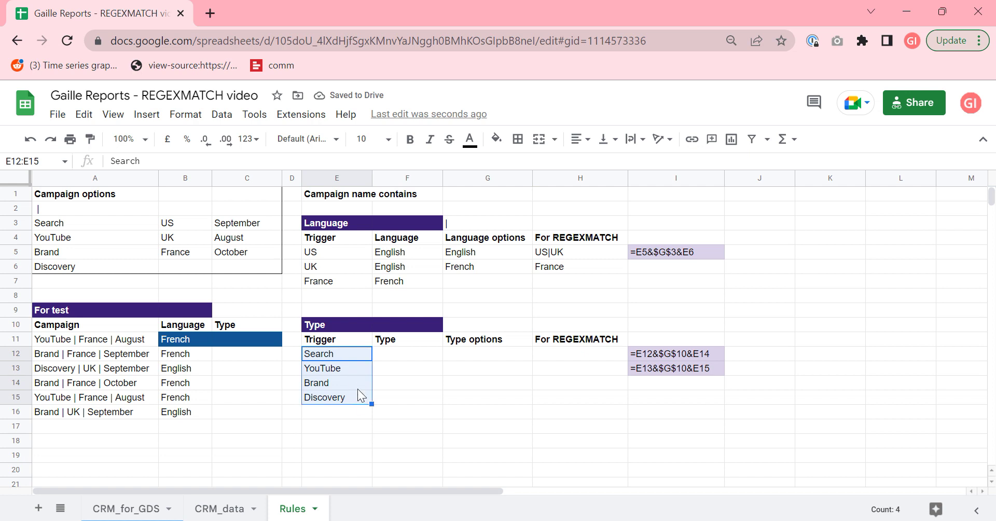
{"action": "left_click", "coordinate": [399, 353]}
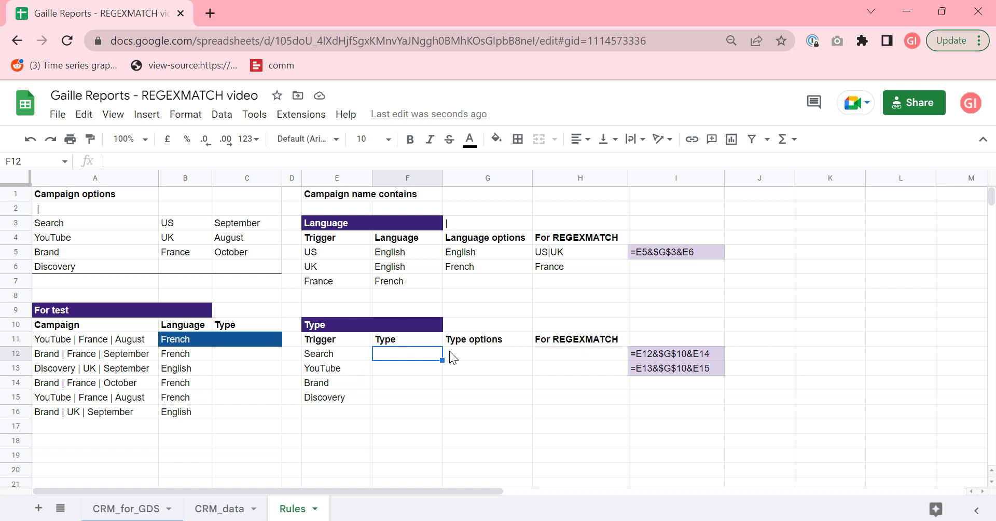
{"action": "type", "text": "PPC"}
{"action": "key", "text": "Return"}
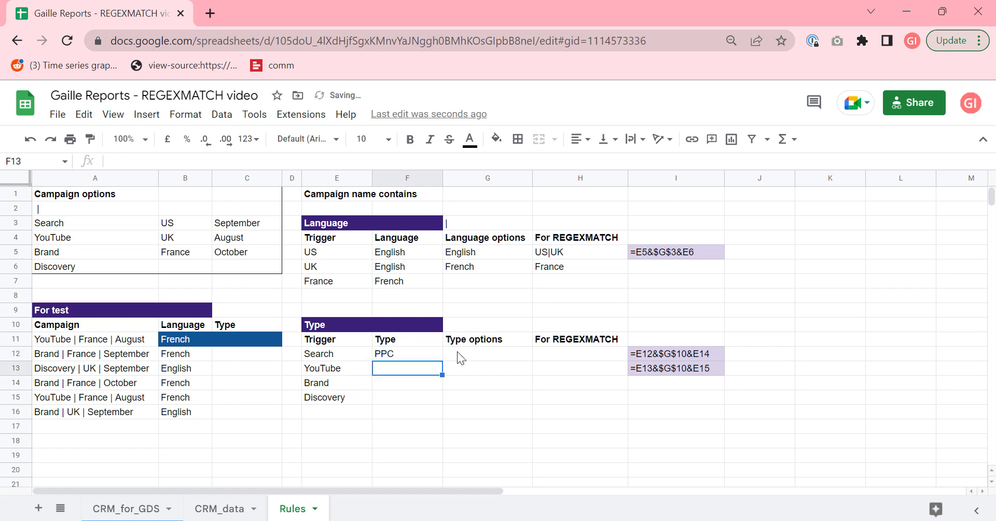
{"action": "type", "text": "Video"}
{"action": "key", "text": "Return"}
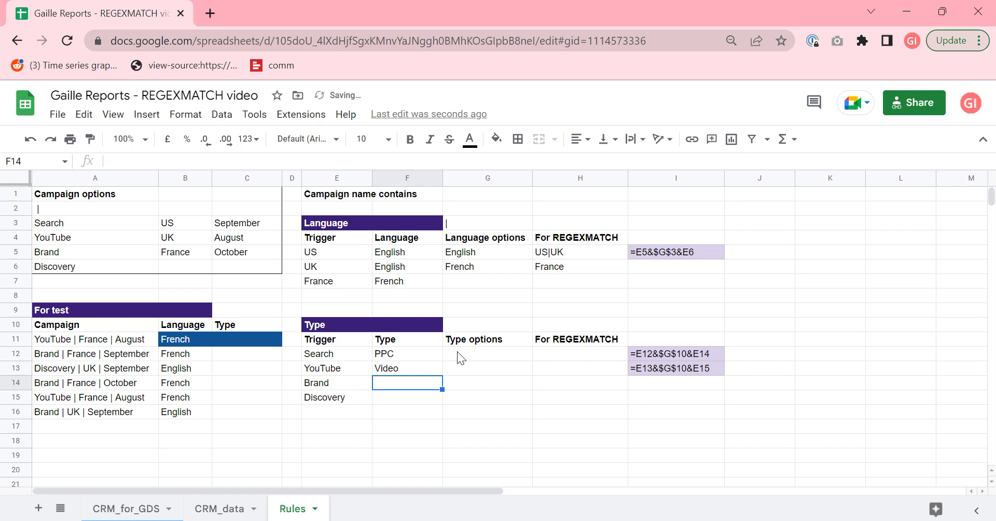
{"action": "type", "text": "PPC"}
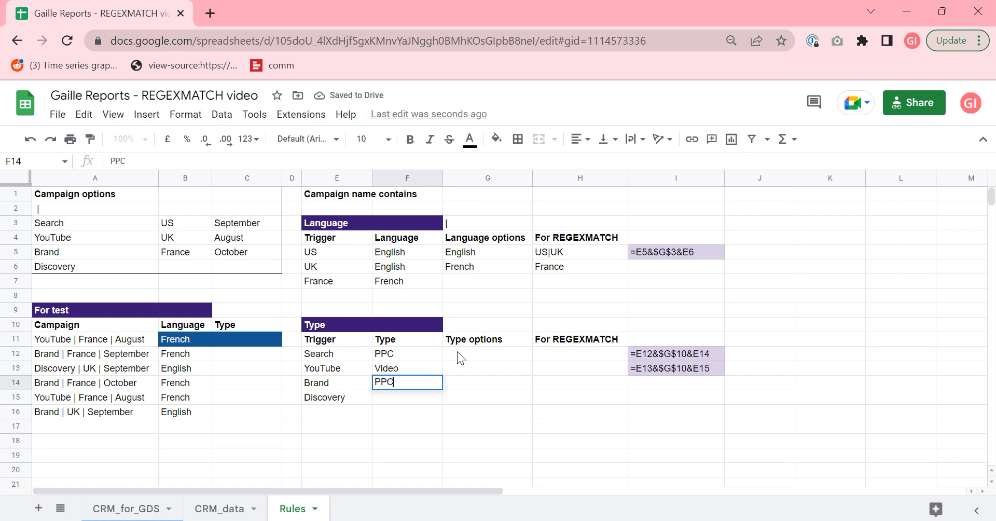
{"action": "key", "text": "Return"}
{"action": "type", "text": "Vid"}
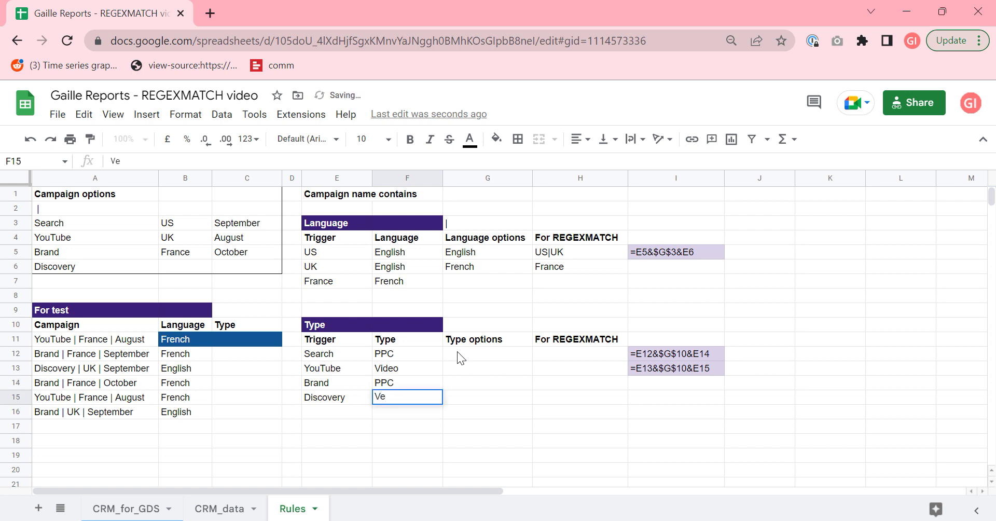
{"action": "type", "text": "eo"}
{"action": "key", "text": "Return"}
Step: Fill the Type table's Type options column with PPC in G12 and Video in G13
{"action": "key", "text": "Up"}
{"action": "key", "text": "Right"}
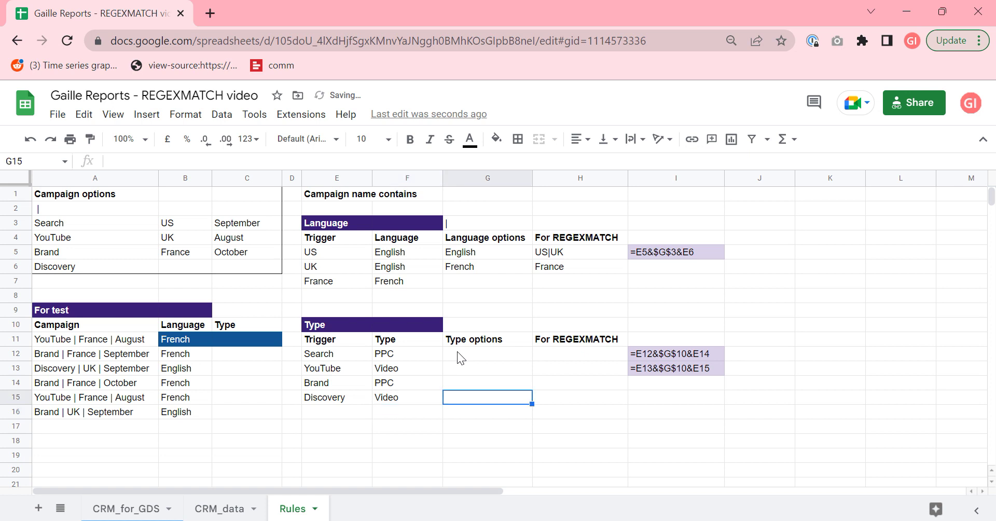
{"action": "key", "text": "Up"}
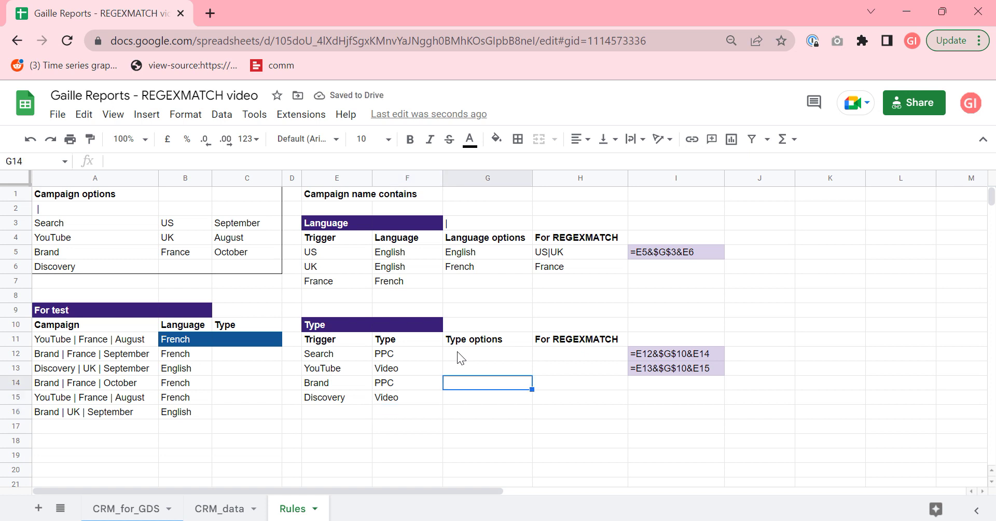
{"action": "key", "text": "Up"}
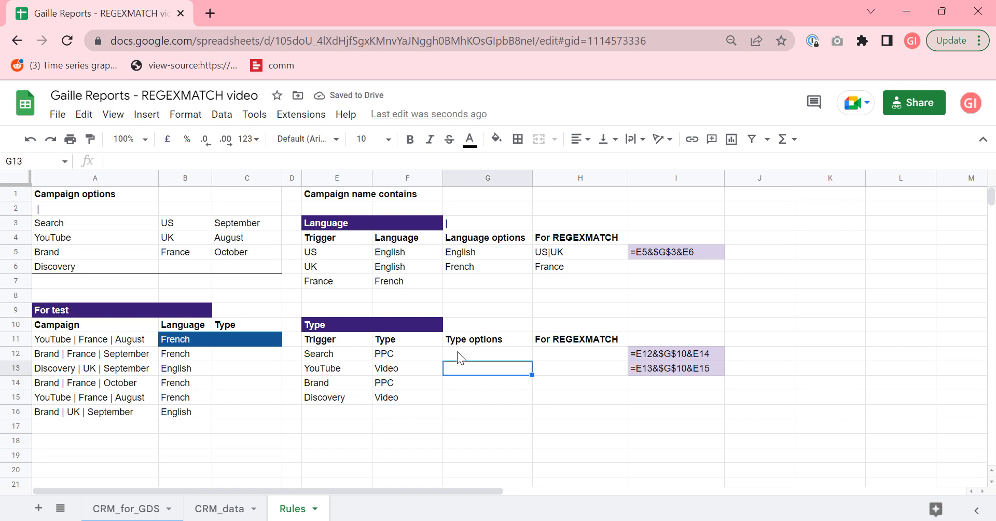
{"action": "key", "text": "Up"}
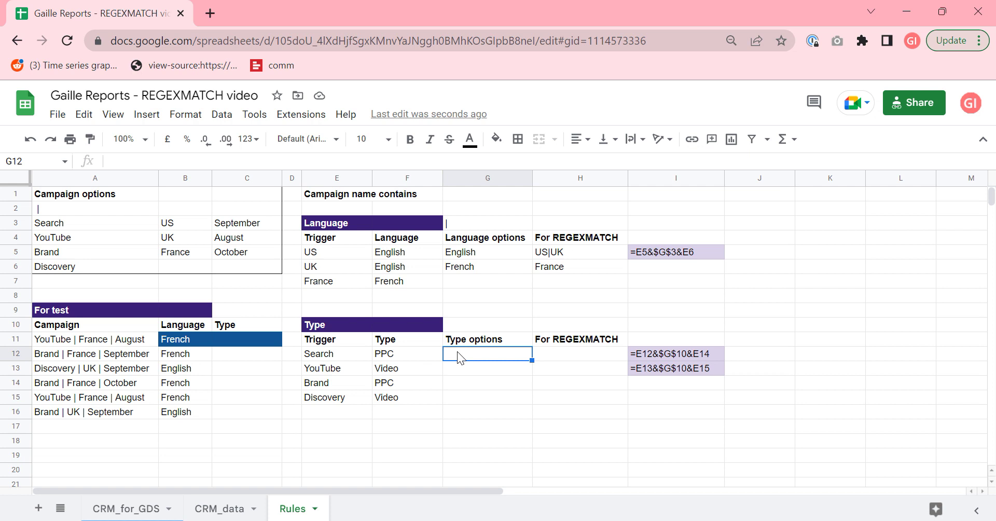
{"action": "type", "text": "PPC"}
{"action": "key", "text": "Return"}
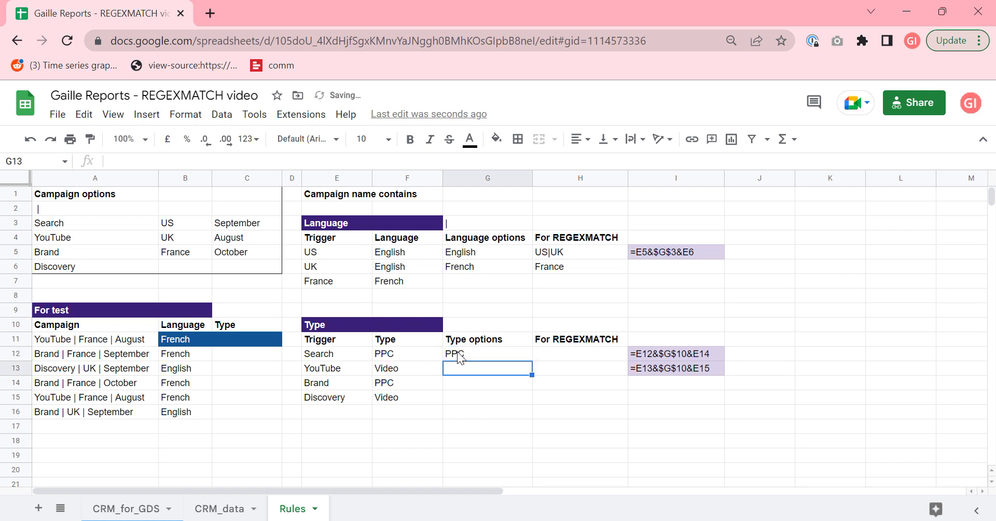
{"action": "type", "text": "Veid"}
{"action": "key", "text": "BackSpace"}
{"action": "key", "text": "BackSpace"}
{"action": "key", "text": "BackSpace"}
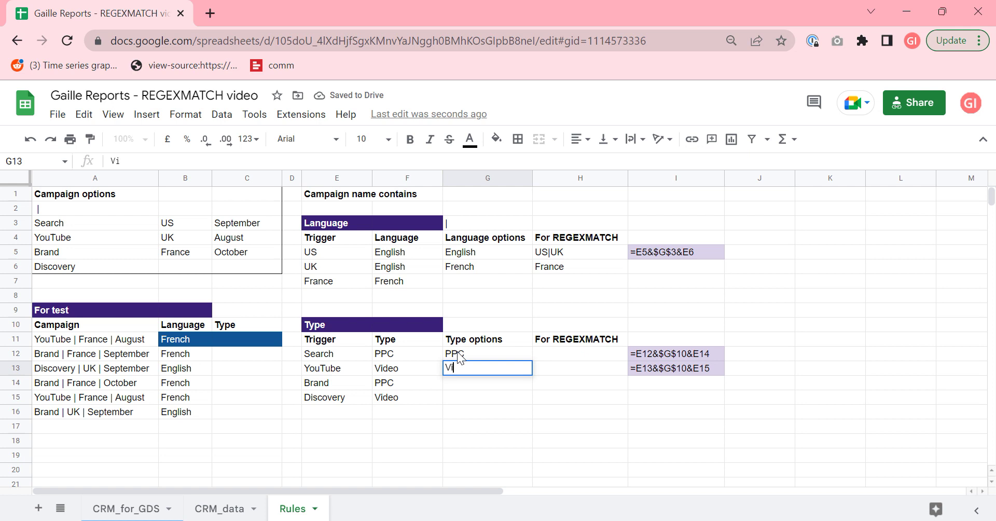
{"action": "type", "text": "ideo"}
{"action": "key", "text": "Return"}
Step: Enter the pipe separator | in G10, beside the Type table heading
{"action": "key", "text": "Up"}
{"action": "key", "text": "Right"}
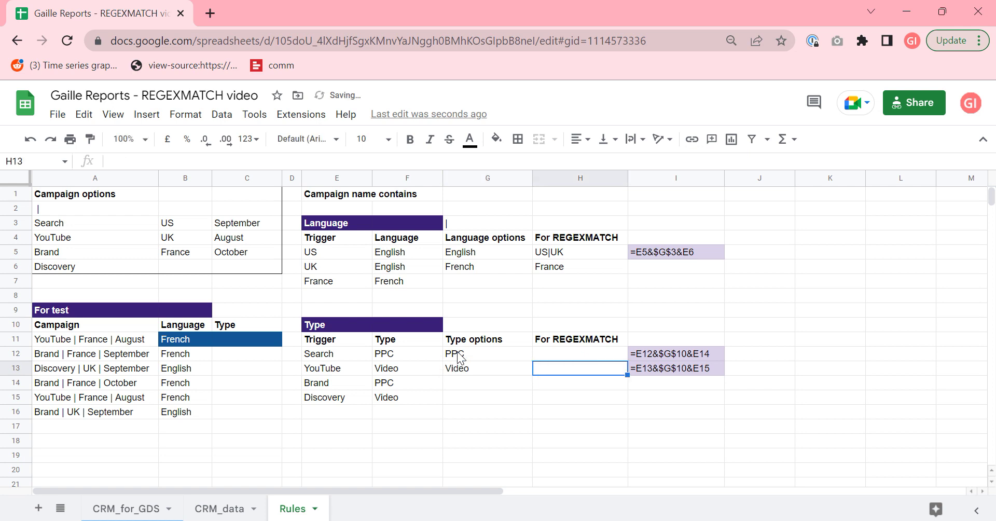
{"action": "key", "text": "Up"}
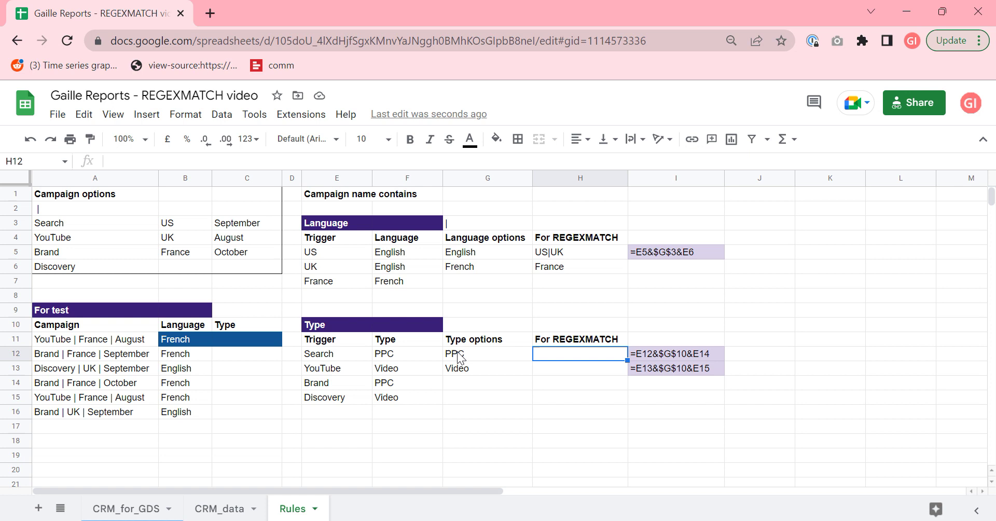
{"action": "left_click", "coordinate": [449, 326]}
{"action": "type", "text": "}"}
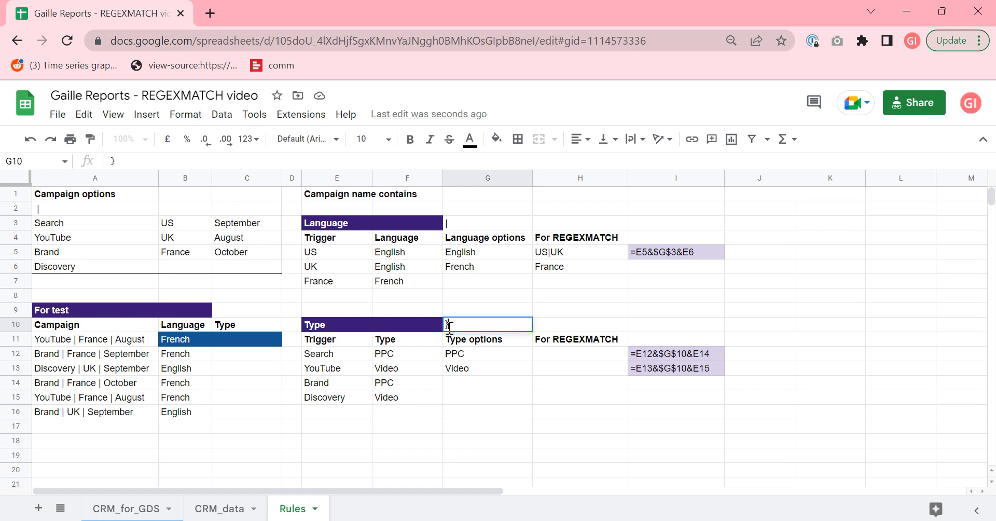
{"action": "key", "text": "BackSpace"}
{"action": "type", "text": "|"}
{"action": "key", "text": "Return"}
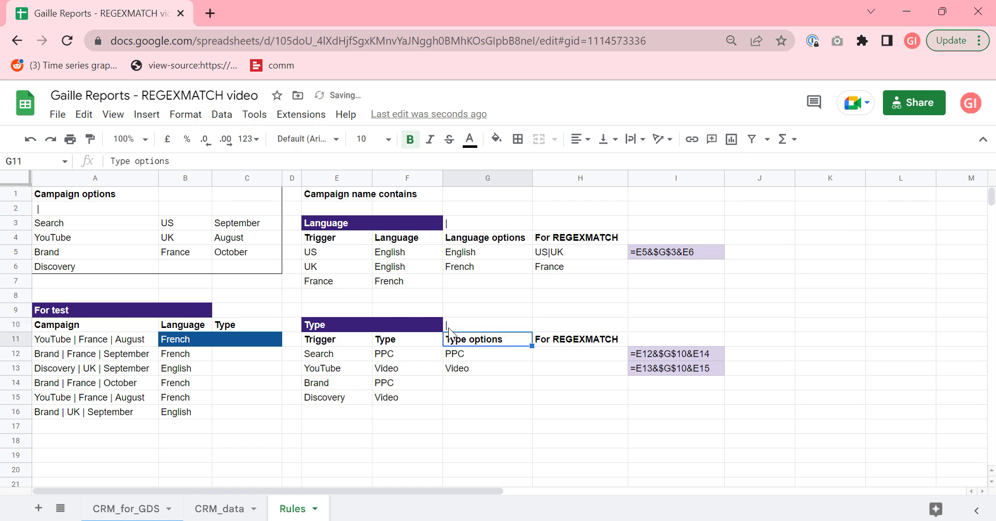
{"action": "left_click", "coordinate": [449, 328]}
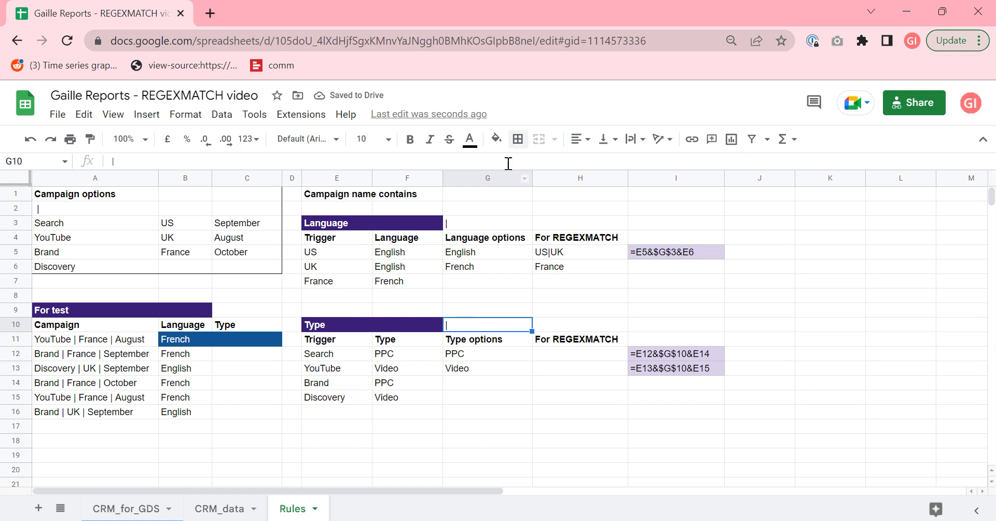
Step: Build the PPC pattern for REGEXMATCH in H12 with the formula =E12&G10&E14, following the example formulas, and dismiss the auto-fill suggestion
{"action": "left_click", "coordinate": [611, 358]}
{"action": "left_click_drag", "start_coordinate": [653, 357], "coordinate": [676, 371]}
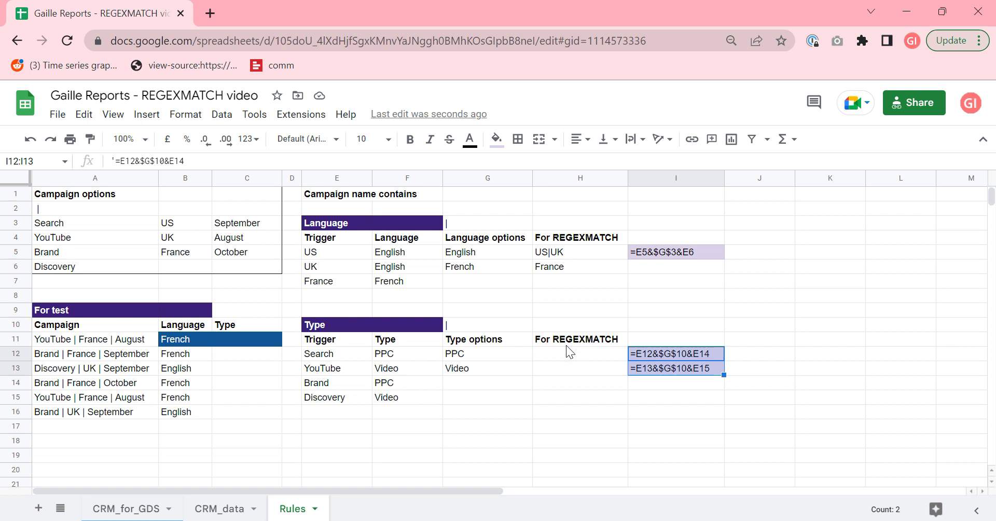
{"action": "left_click", "coordinate": [574, 360]}
{"action": "type", "text": "="}
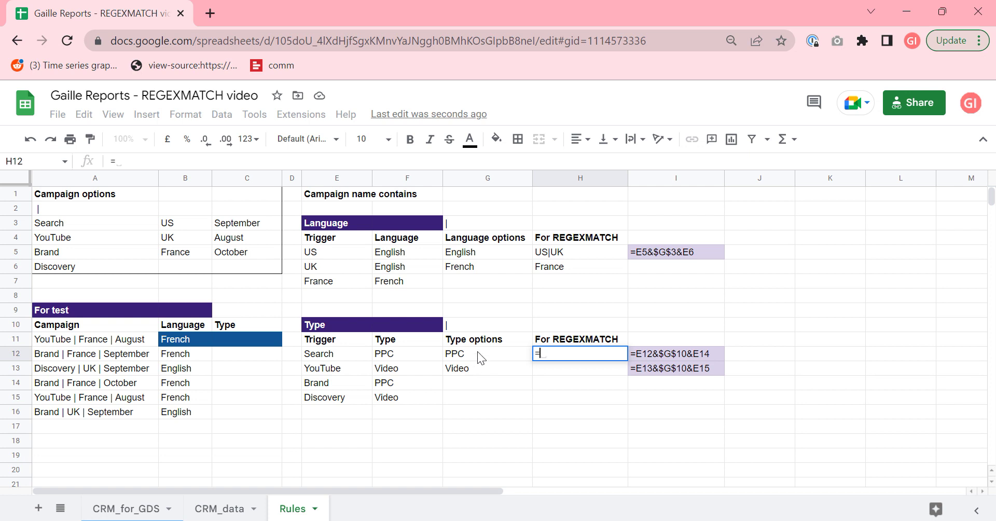
{"action": "left_click", "coordinate": [322, 357]}
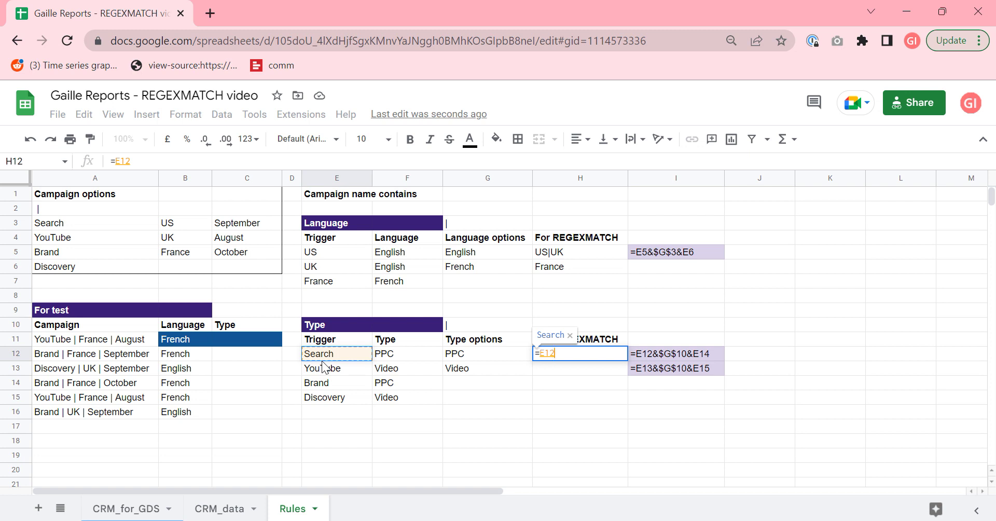
{"action": "type", "text": "&"}
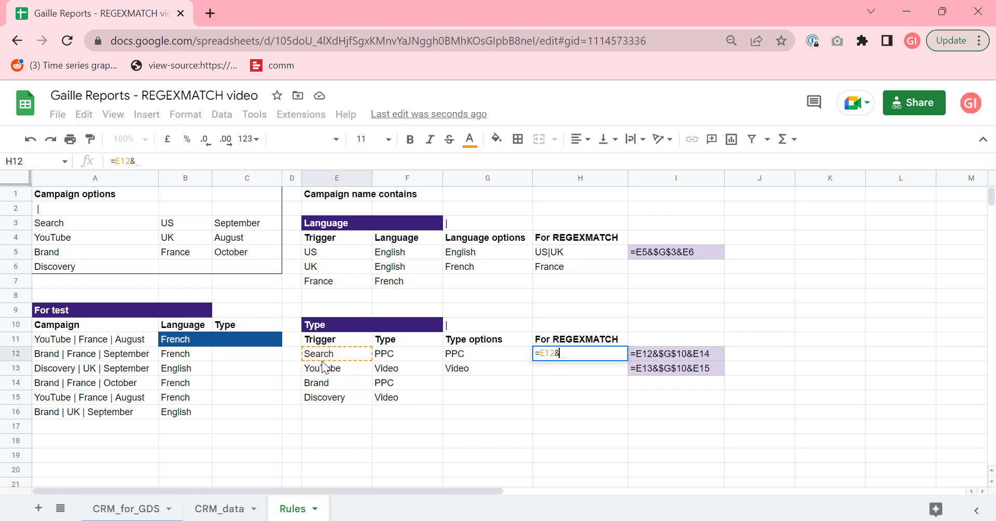
{"action": "left_click", "coordinate": [476, 324]}
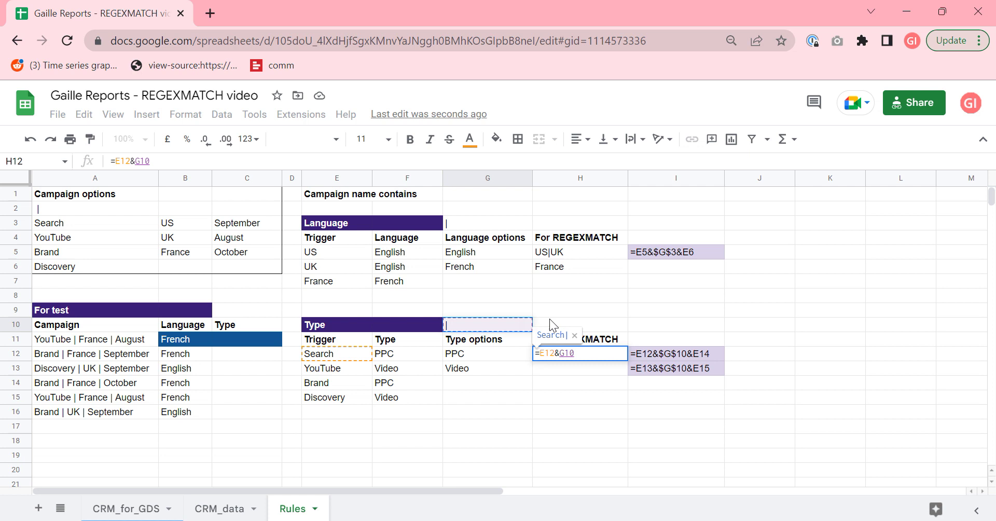
{"action": "type", "text": "&"}
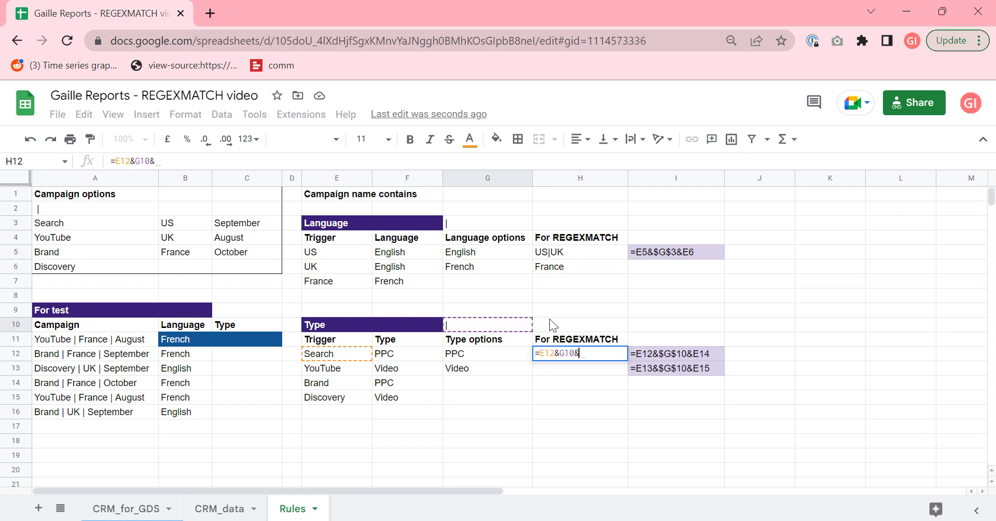
{"action": "left_click", "coordinate": [324, 386]}
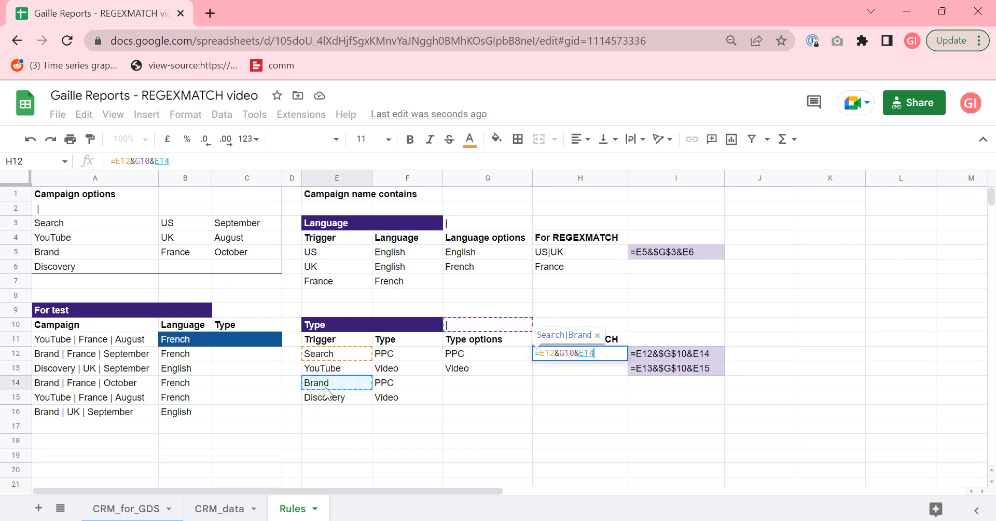
{"action": "key", "text": "Return"}
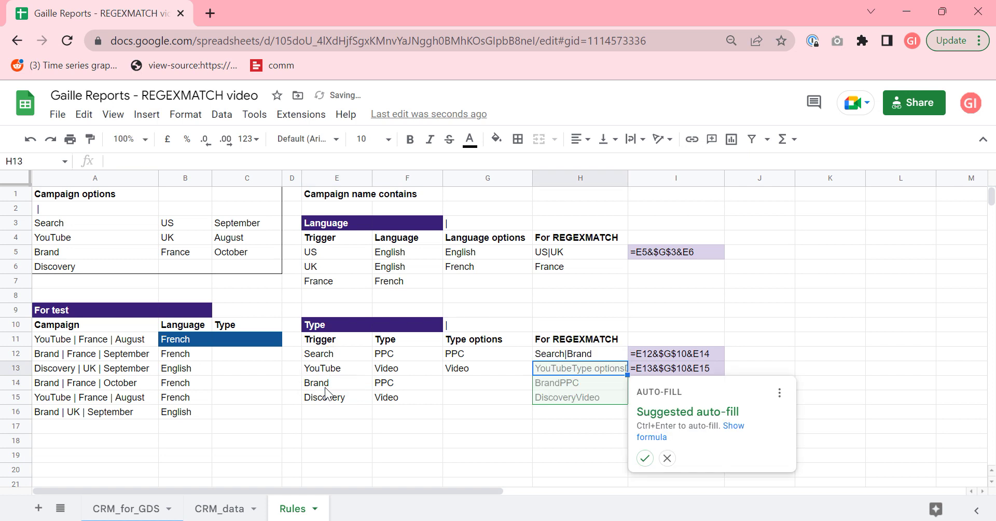
{"action": "key", "text": "Escape"}
{"action": "key", "text": "Up"}
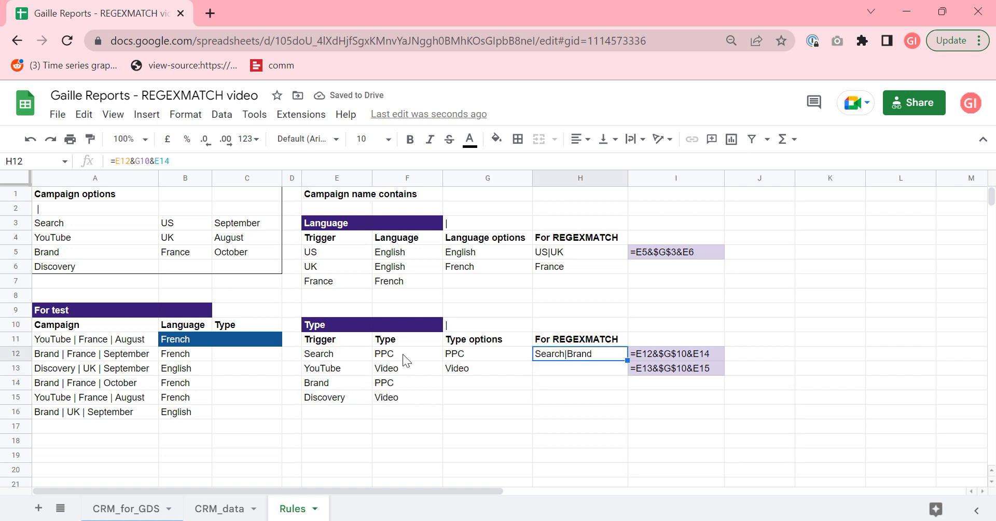
Step: Build the Video pattern for REGEXMATCH in H13 with the formula =E13&G10&E15
{"action": "left_click", "coordinate": [579, 373]}
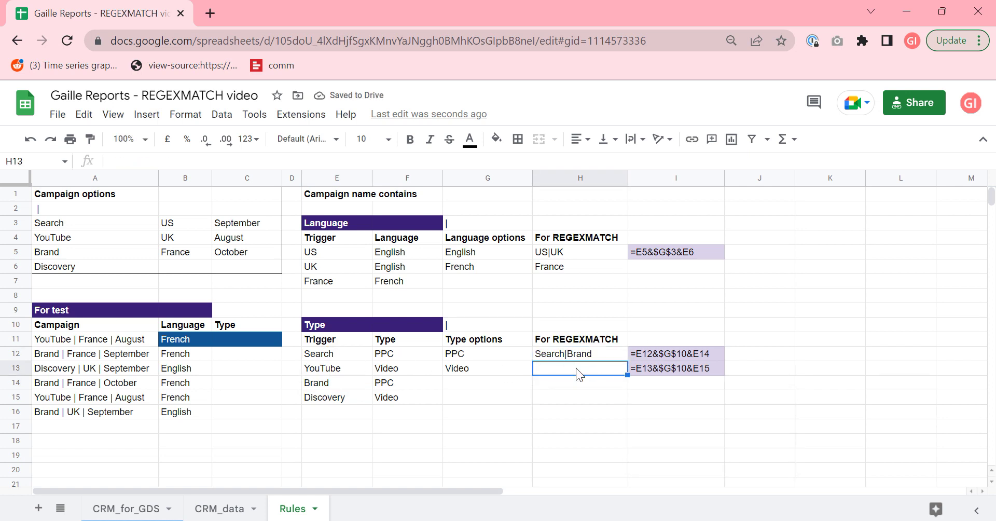
{"action": "type", "text": "=G13"}
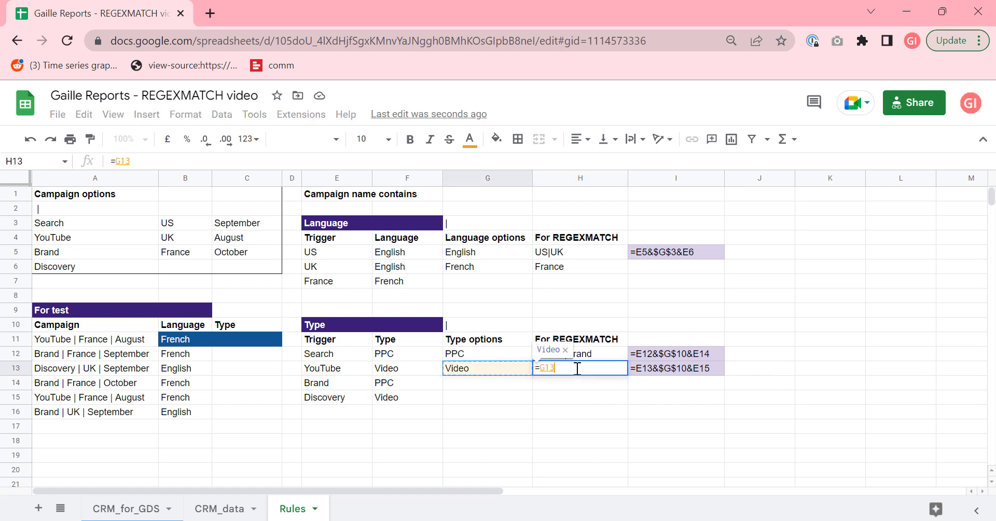
{"action": "key", "text": "Left"}
{"action": "key", "text": "Left"}
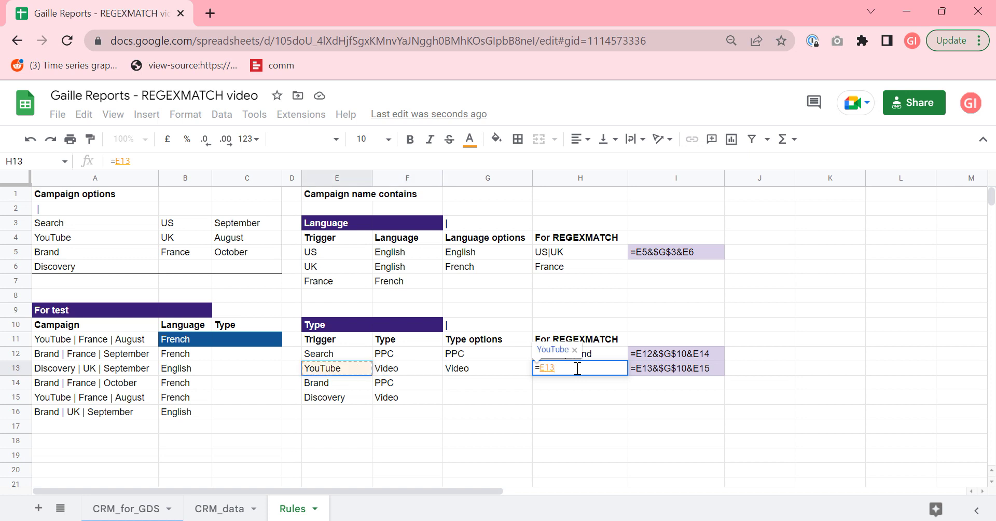
{"action": "type", "text": "&"}
{"action": "key", "text": "Up"}
{"action": "key", "text": "Up"}
{"action": "key", "text": "Up"}
{"action": "key", "text": "Left"}
{"action": "key", "text": "Left"}
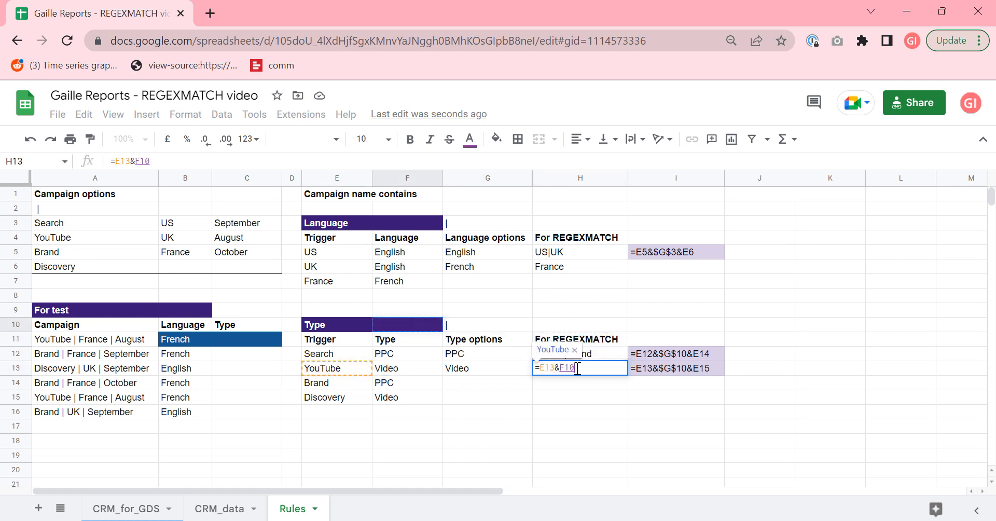
{"action": "key", "text": "Left"}
{"action": "key", "text": "Up"}
{"action": "key", "text": "Down"}
{"action": "key", "text": "Right"}
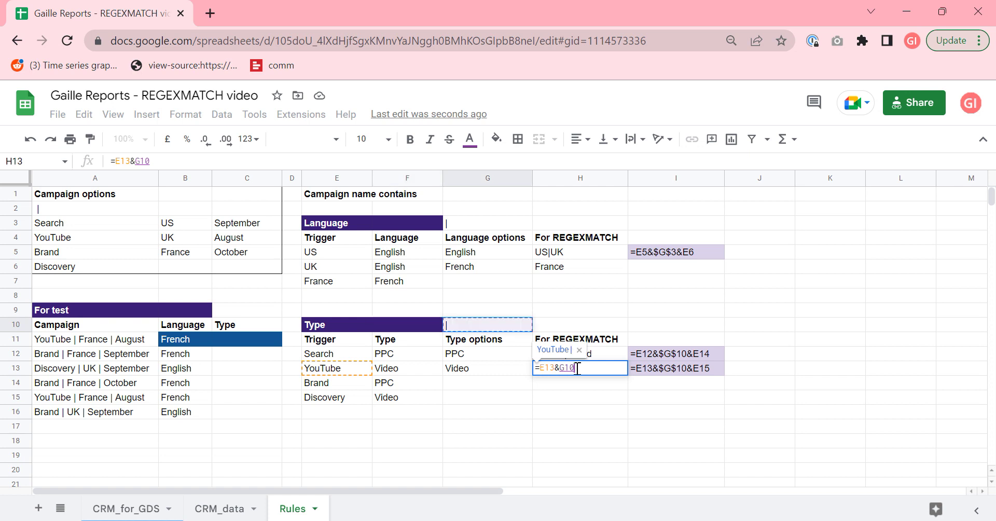
{"action": "type", "text": "&"}
{"action": "key", "text": "Left"}
{"action": "key", "text": "Left"}
{"action": "key", "text": "Left"}
{"action": "key", "text": "Down"}
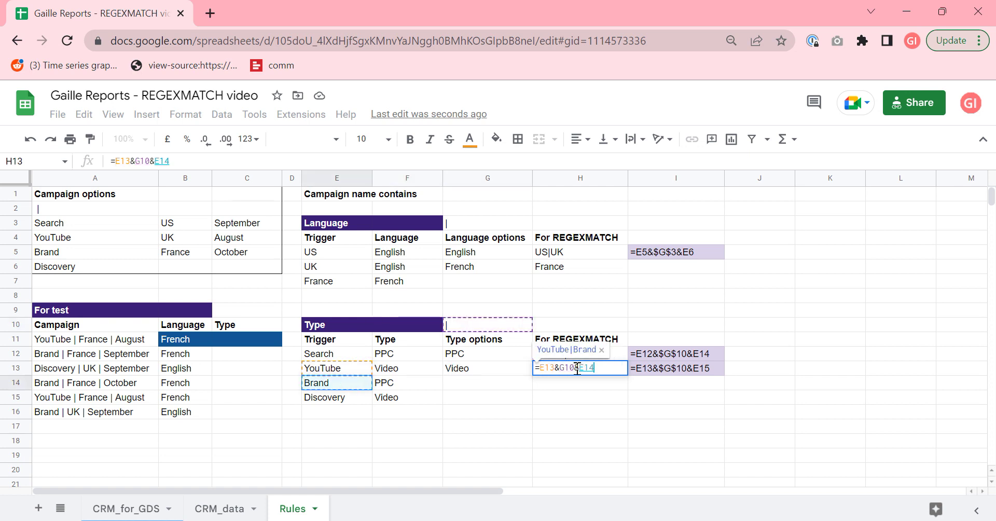
{"action": "key", "text": "Down"}
{"action": "key", "text": "Return"}
{"action": "key", "text": "Up"}
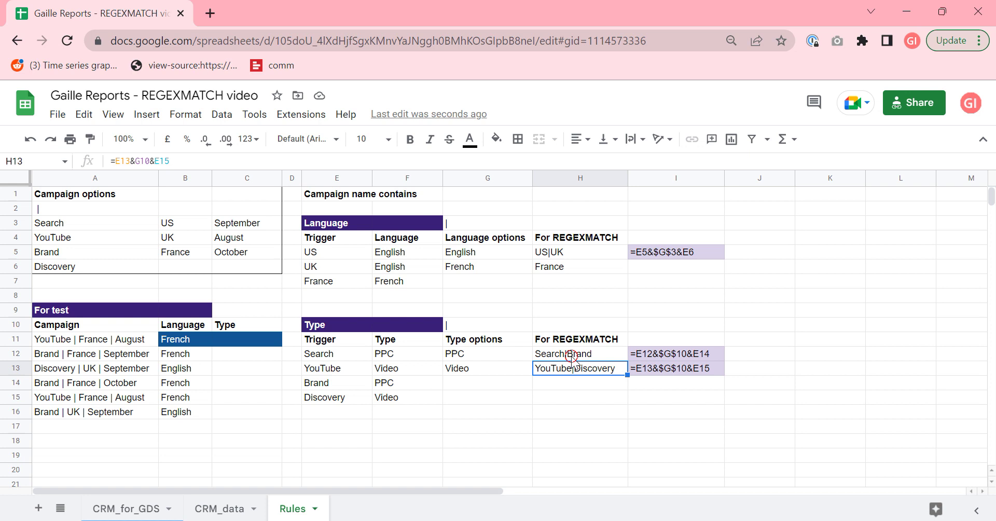
Step: Review the combined patterns in H12:H13 against the triggers listed in the Type table
{"action": "left_click_drag", "start_coordinate": [566, 355], "coordinate": [574, 371]}
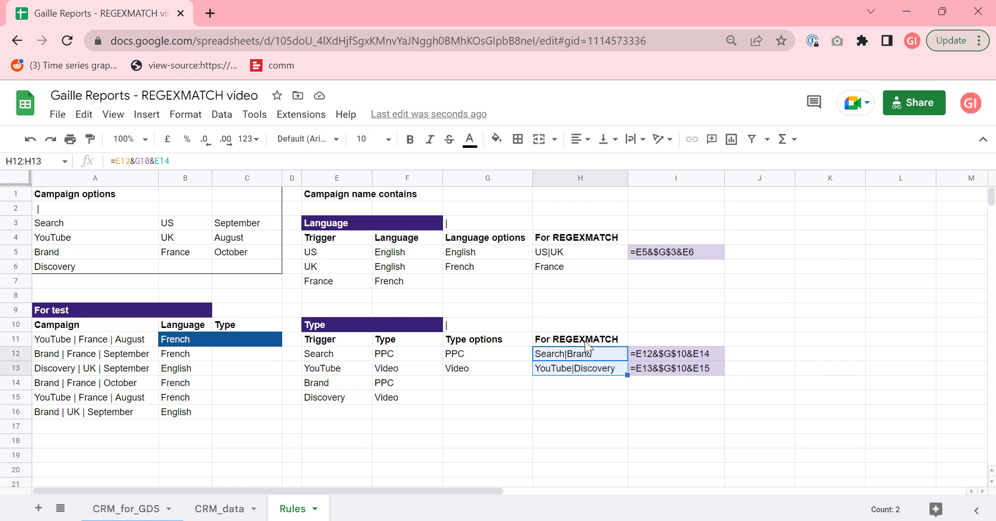
{"action": "left_click", "coordinate": [621, 410]}
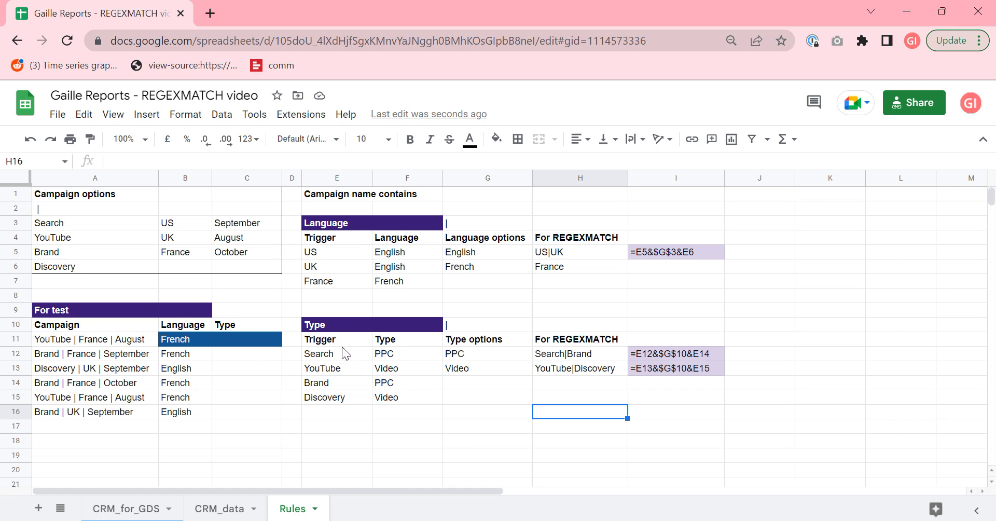
{"action": "left_click", "coordinate": [334, 383]}
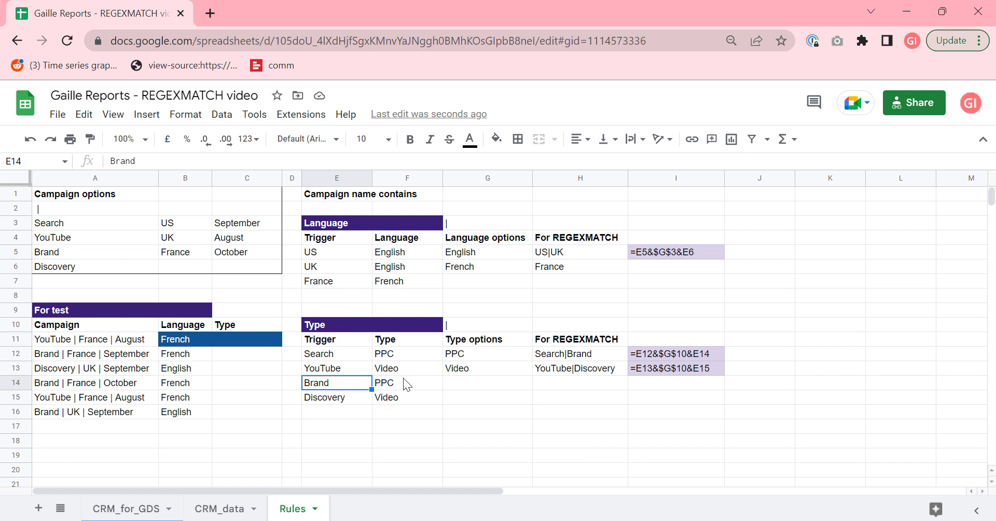
{"action": "left_click_drag", "start_coordinate": [561, 355], "coordinate": [565, 370]}
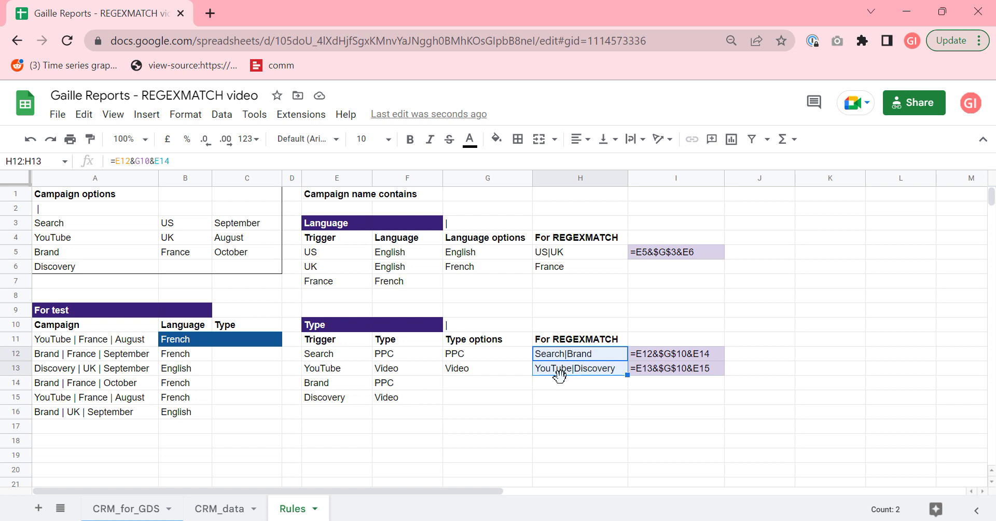
{"action": "left_click", "coordinate": [591, 355]}
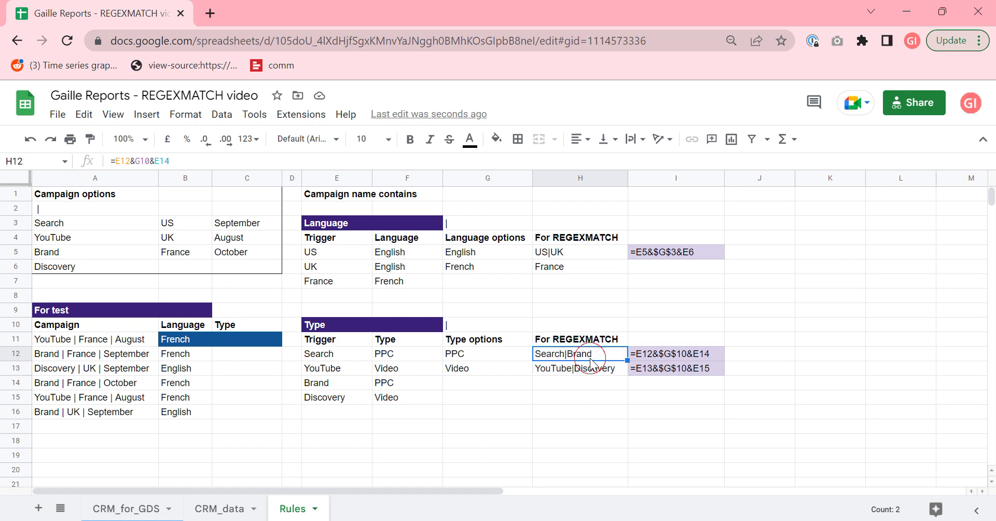
Step: Add Non-brand as a new trigger in E16, below Discovery in the Type table
{"action": "left_click", "coordinate": [333, 415]}
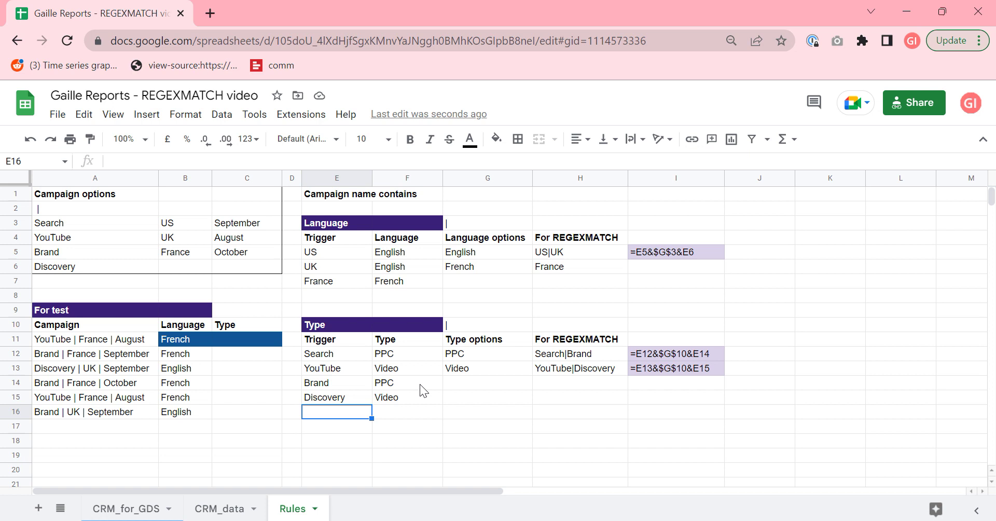
{"action": "type", "text": "Non-bran"}
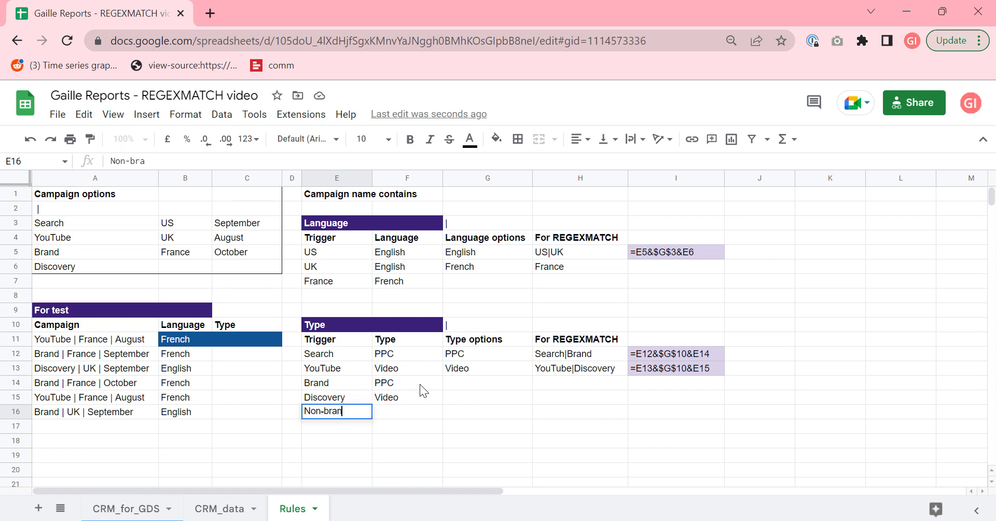
{"action": "type", "text": "d"}
{"action": "key", "text": "Return"}
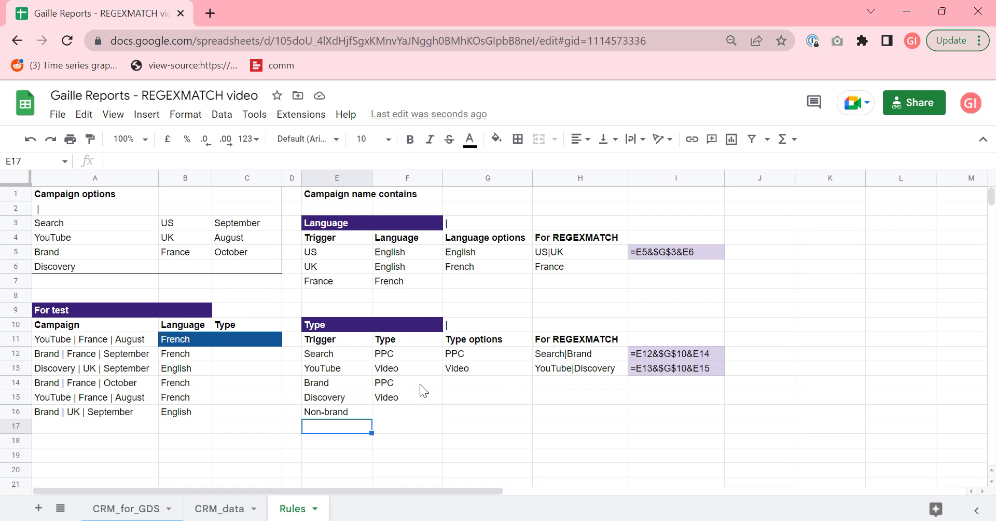
Step: Assign the type PPC to the Non-brand trigger in F16
{"action": "key", "text": "Up"}
{"action": "key", "text": "Right"}
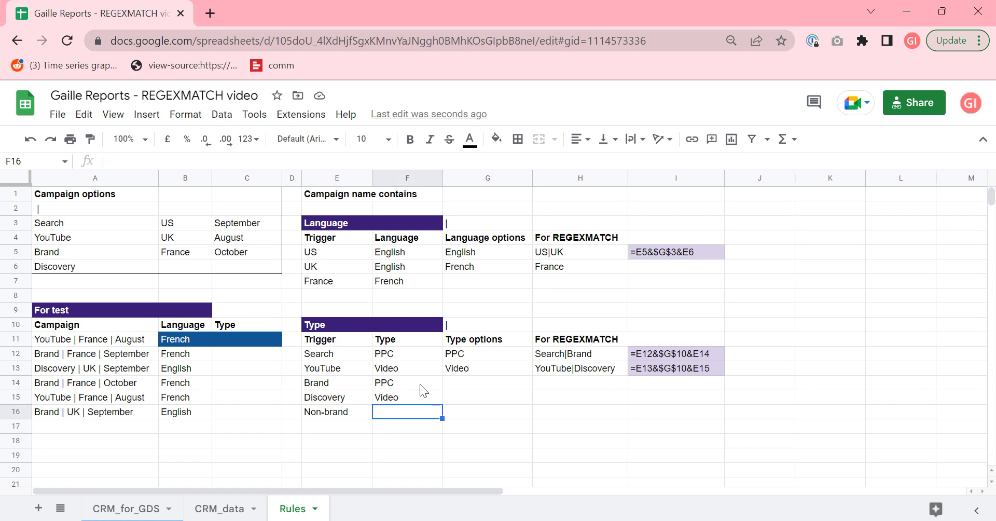
{"action": "type", "text": "PPC"}
{"action": "key", "text": "Return"}
{"action": "key", "text": "Up"}
Step: Extend the PPC pattern in H12 to =E12&G10&E14&G10&E16 and widen column H to fit the combined text
{"action": "left_click", "coordinate": [602, 358]}
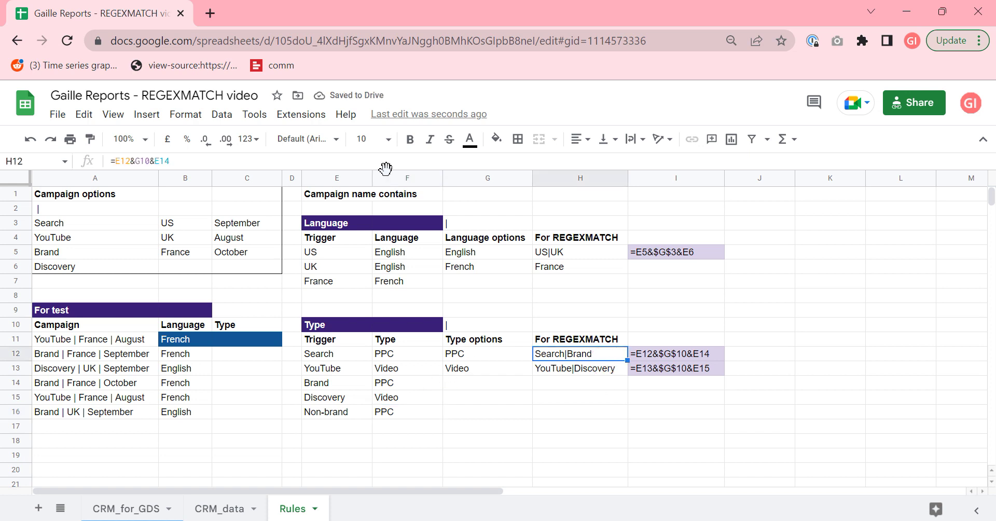
{"action": "left_click", "coordinate": [189, 163]}
{"action": "type", "text": "&"}
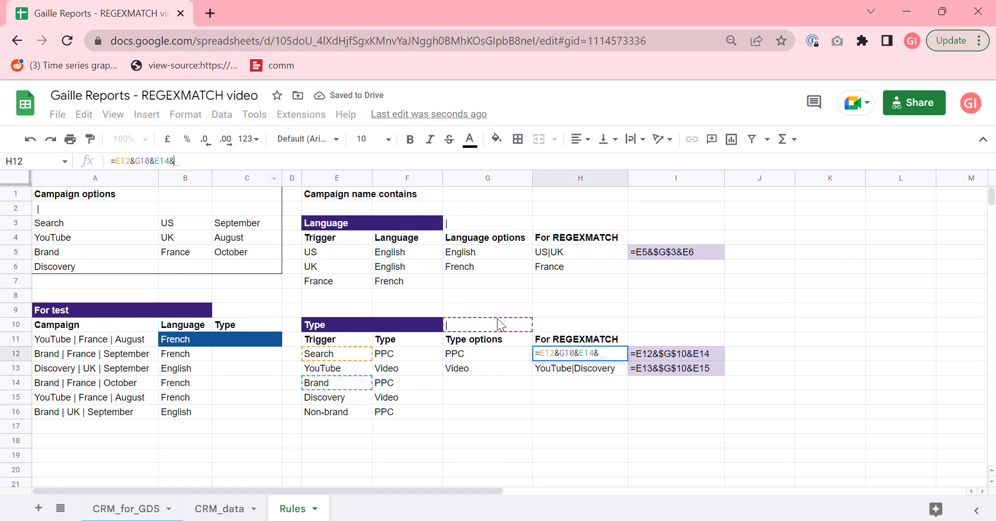
{"action": "left_click", "coordinate": [483, 325]}
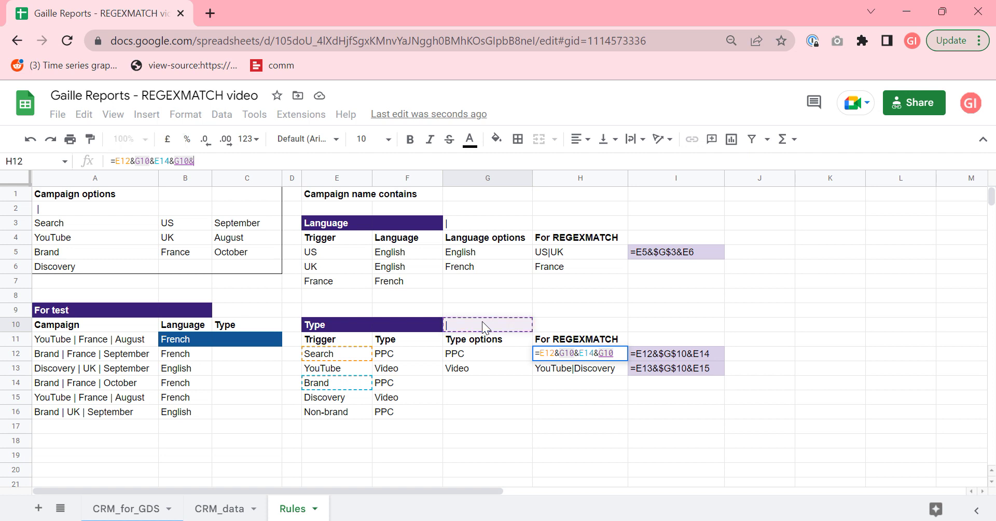
{"action": "type", "text": "&"}
{"action": "left_click", "coordinate": [340, 428]}
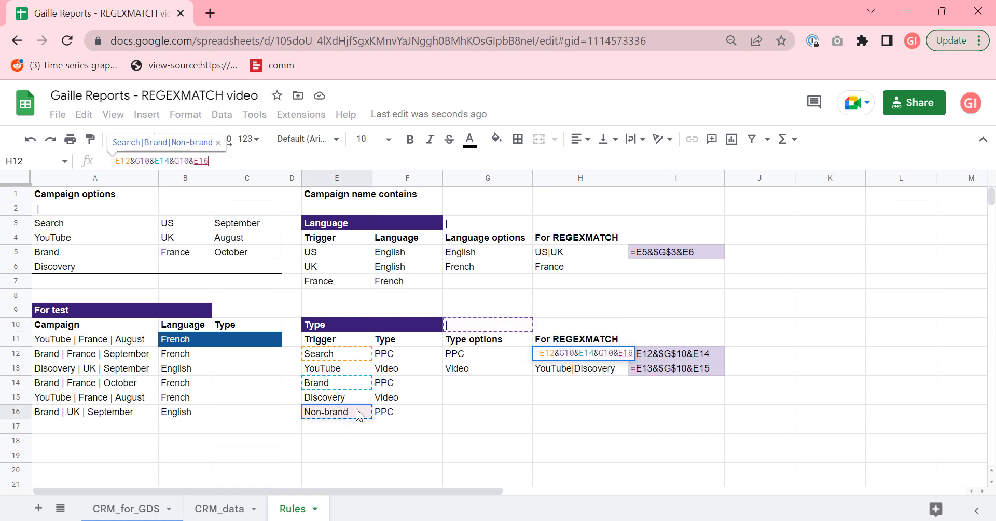
{"action": "key", "text": "Return"}
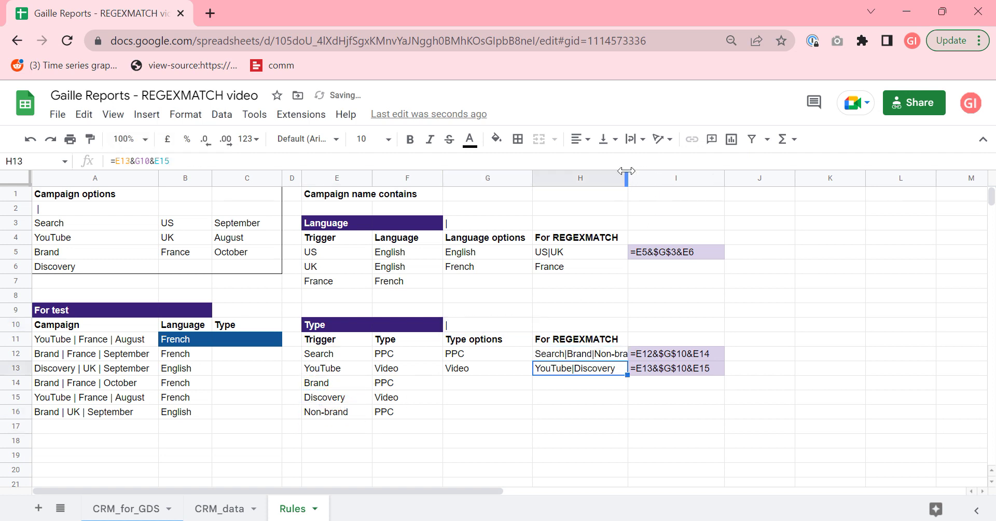
{"action": "left_click_drag", "start_coordinate": [628, 178], "coordinate": [650, 178]}
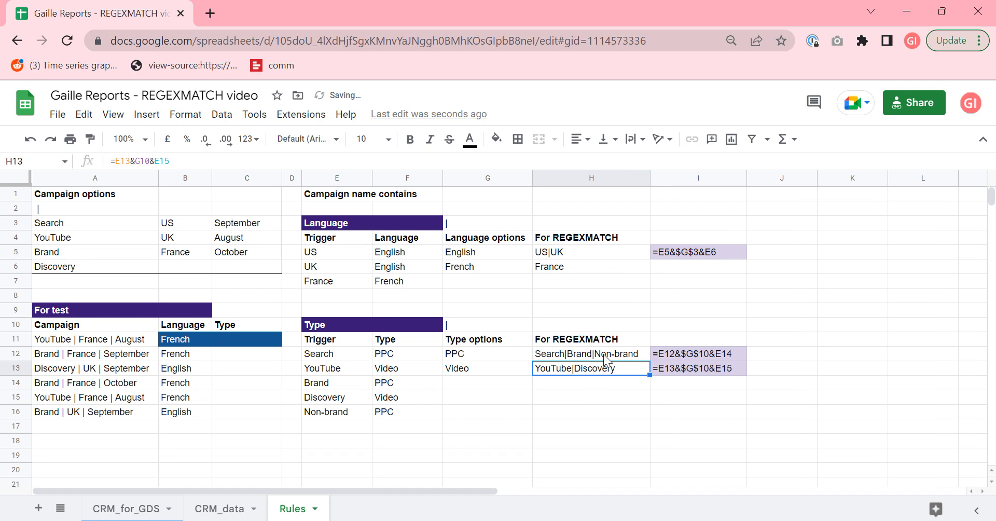
Step: Clear the Non-brand trigger from E16 and cut the H12 formula back to =E12&G10&E14
{"action": "left_click", "coordinate": [347, 413]}
{"action": "key", "text": "Delete"}
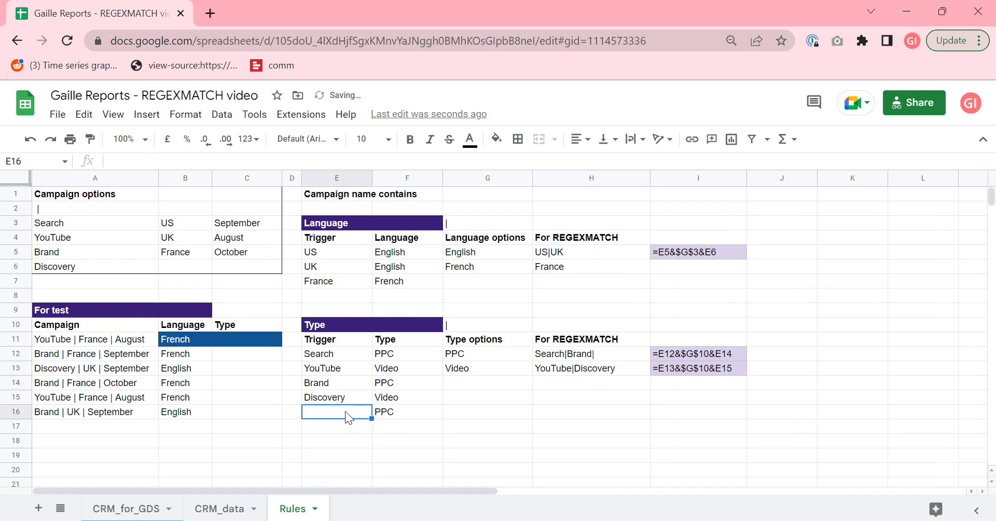
{"action": "left_click", "coordinate": [604, 355]}
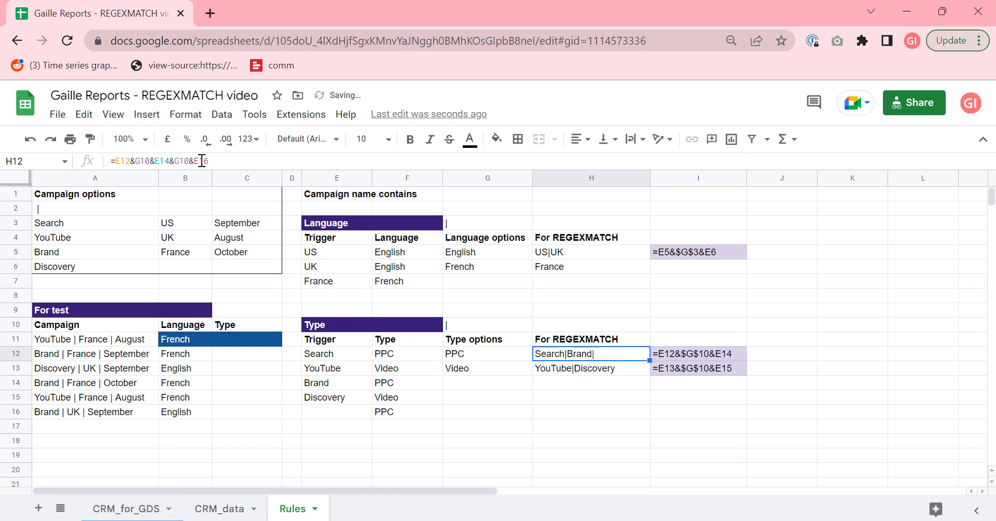
{"action": "left_click_drag", "start_coordinate": [174, 161], "coordinate": [209, 160]}
{"action": "key", "text": "Delete"}
{"action": "key", "text": "Return"}
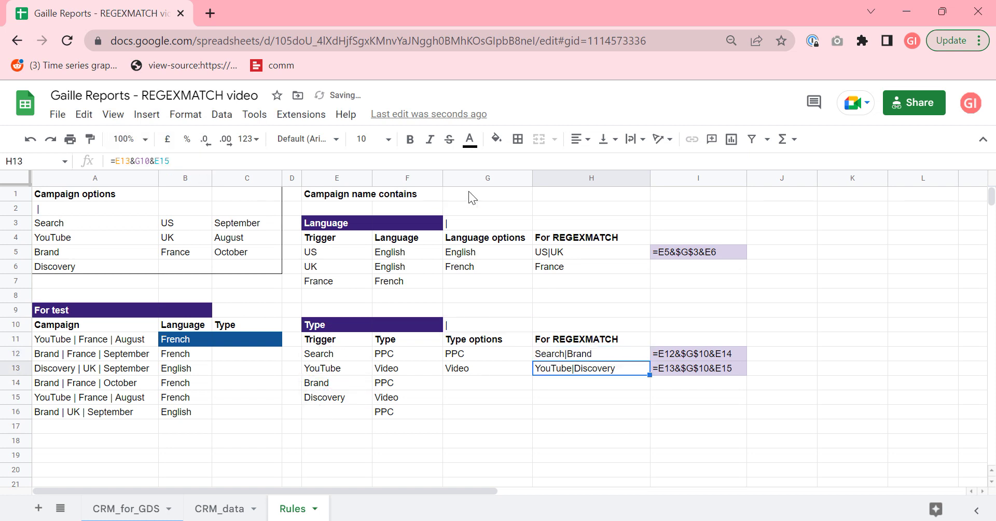
{"action": "left_click", "coordinate": [605, 439]}
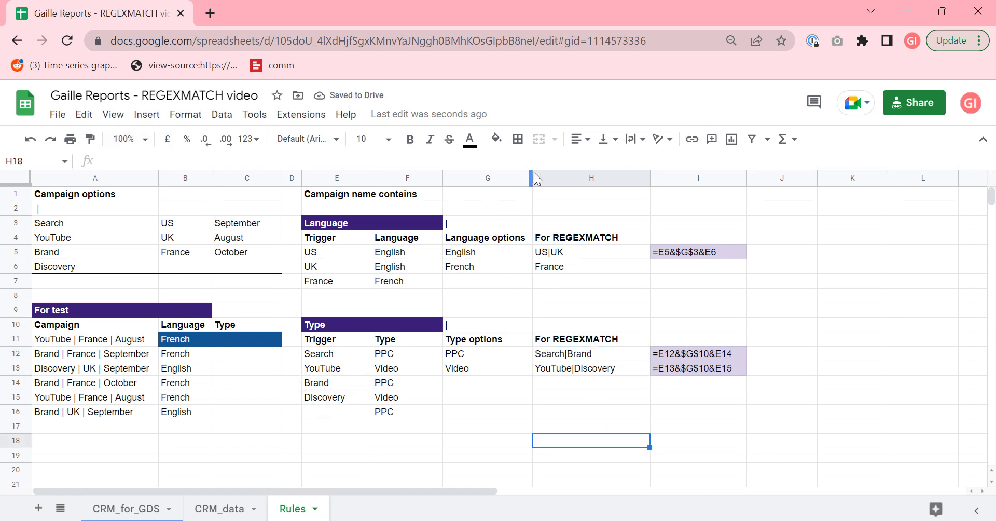
{"action": "left_click_drag", "start_coordinate": [534, 178], "coordinate": [532, 177]}
{"action": "left_click", "coordinate": [269, 326]}
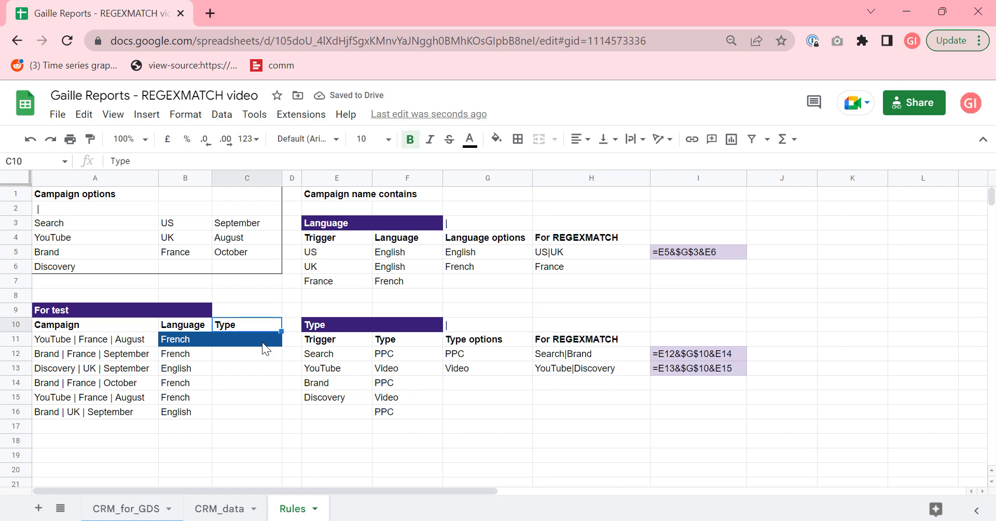
{"action": "left_click", "coordinate": [680, 413]}
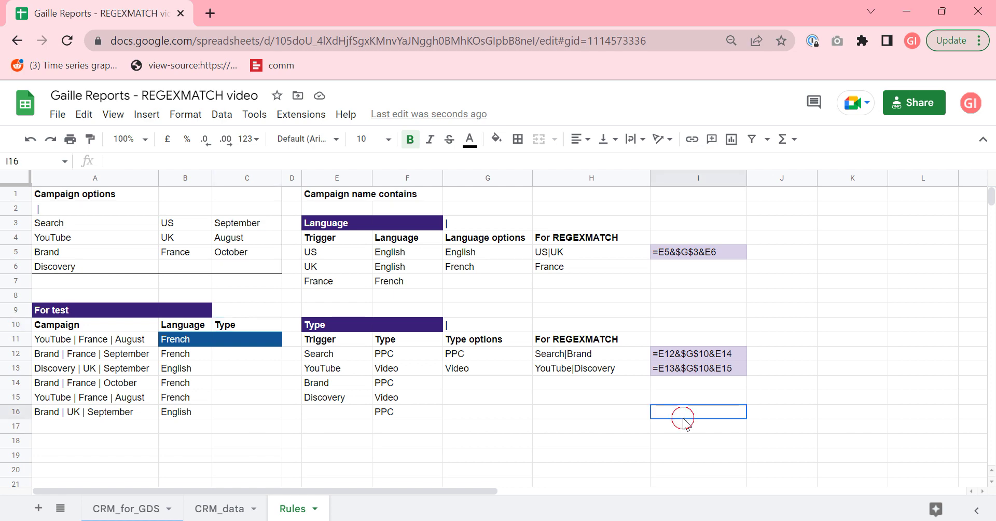
Step: Look at the Language and Type columns on the CRM_for_GDS sheet, then return to the Rules sheet
{"action": "left_click", "coordinate": [126, 508]}
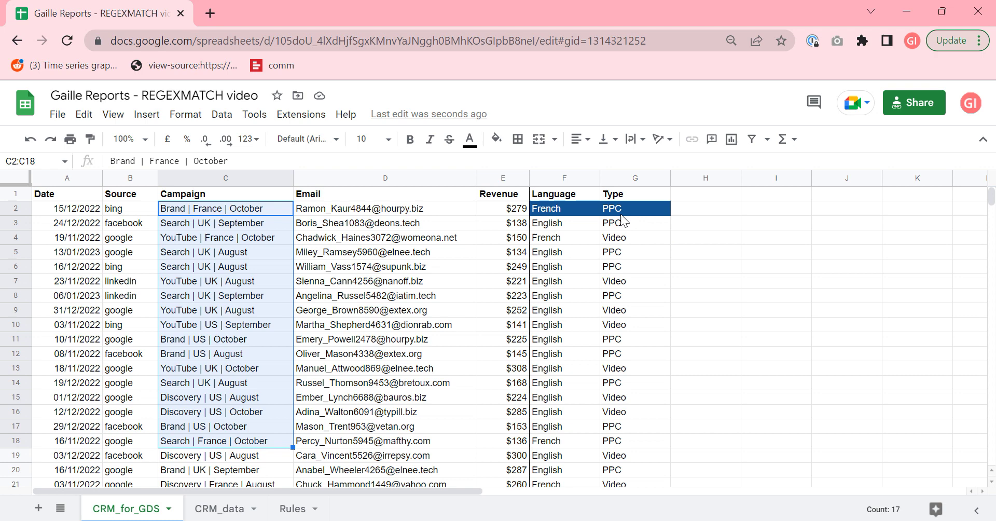
{"action": "left_click_drag", "start_coordinate": [597, 214], "coordinate": [604, 384]}
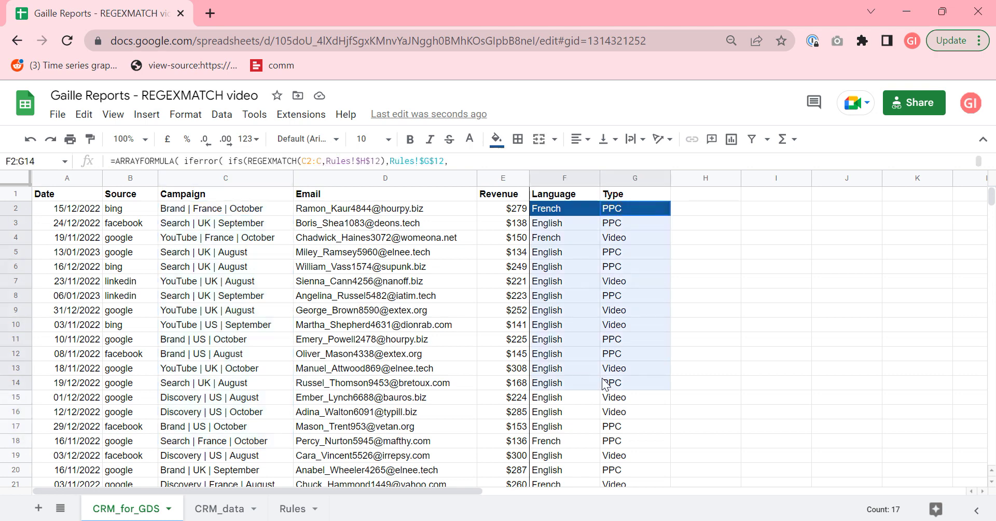
{"action": "left_click", "coordinate": [296, 510]}
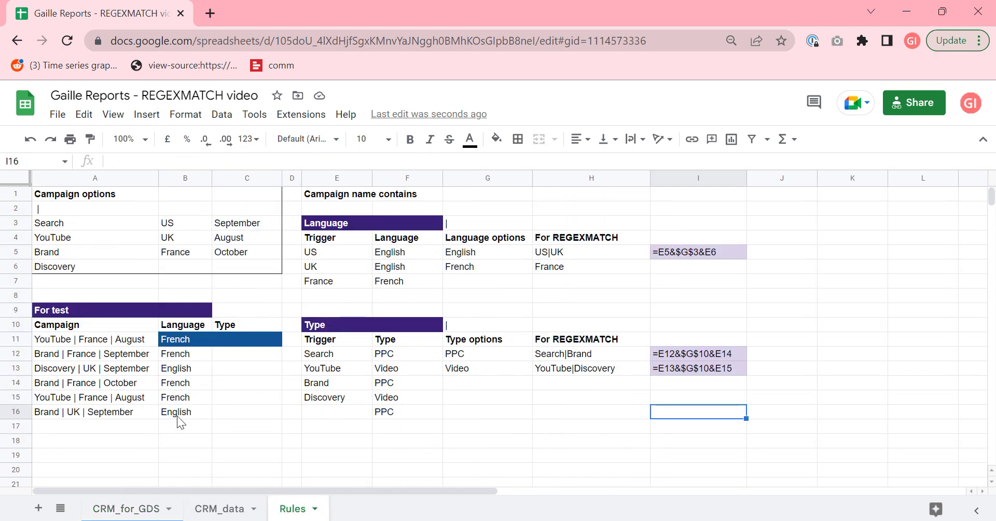
Step: Test the first campaign for PPC in C11 with =REGEXMATCH(A11,H12) and accept the suggested auto-fill down to C16
{"action": "left_click", "coordinate": [251, 343]}
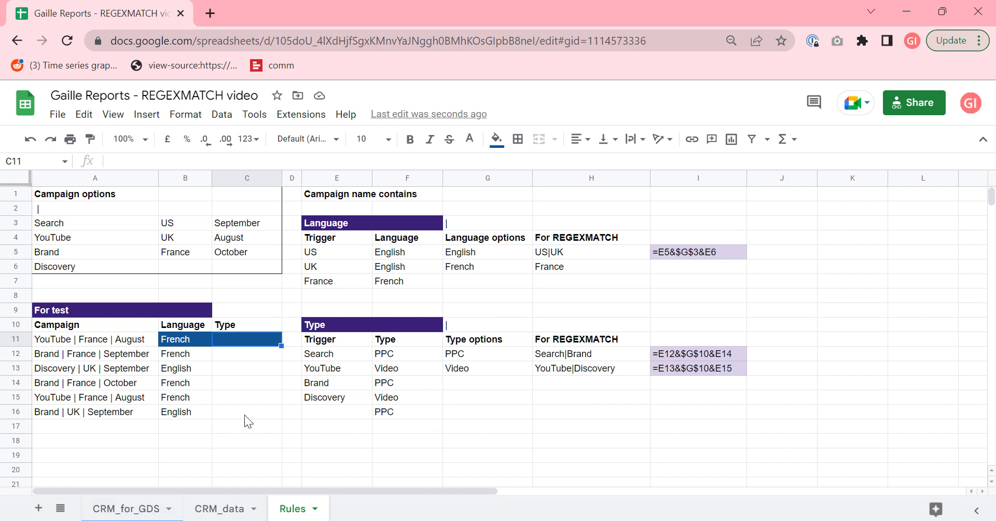
{"action": "type", "text": "="}
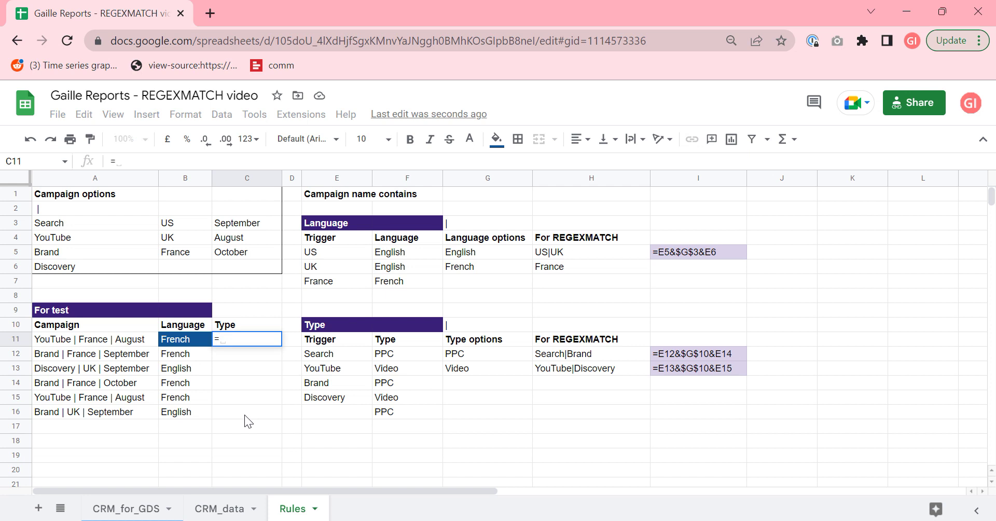
{"action": "type", "text": "re"}
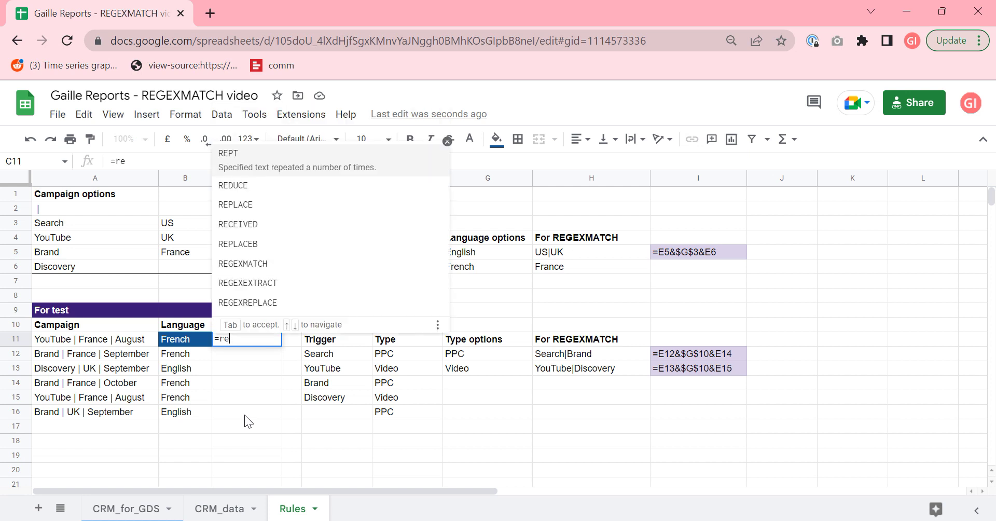
{"action": "type", "text": "gex"}
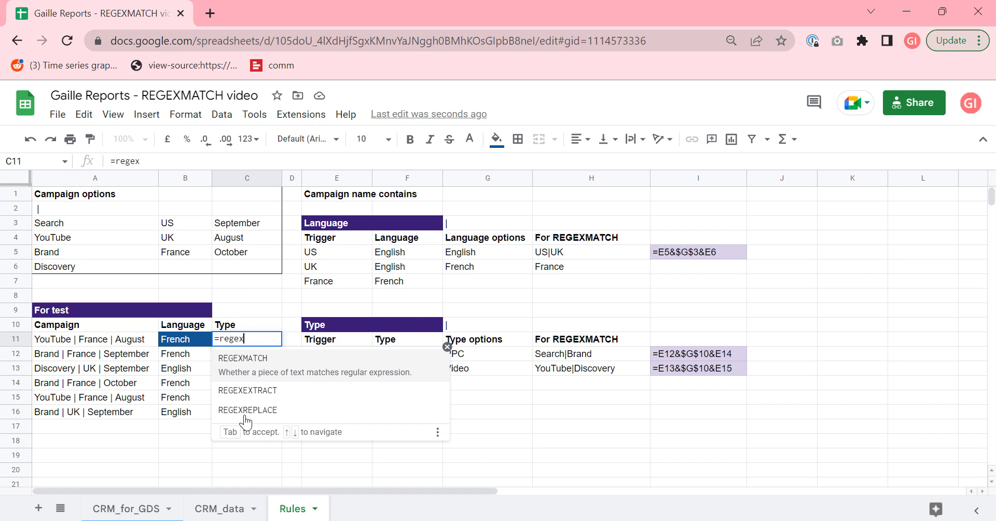
{"action": "left_click", "coordinate": [311, 365]}
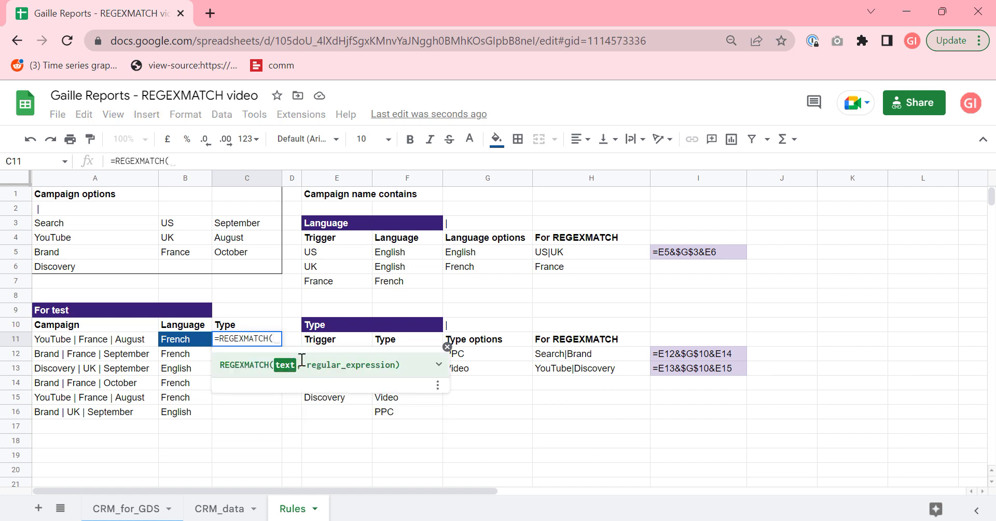
{"action": "left_click", "coordinate": [85, 342]}
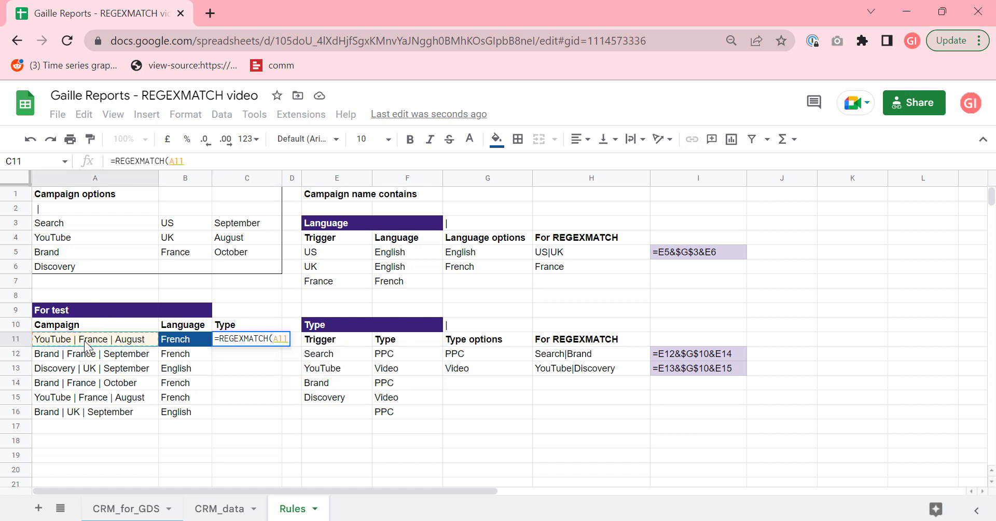
{"action": "type", "text": ","}
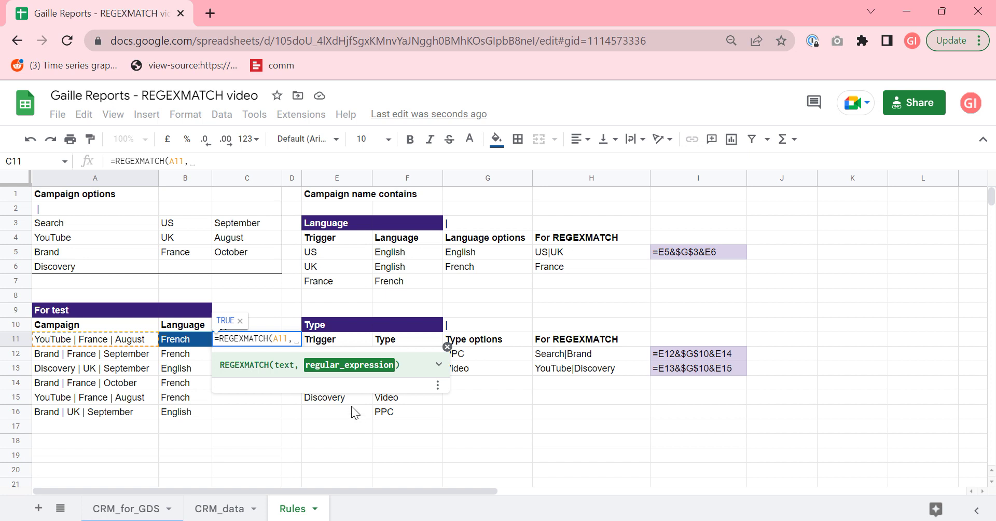
{"action": "left_click", "coordinate": [563, 357]}
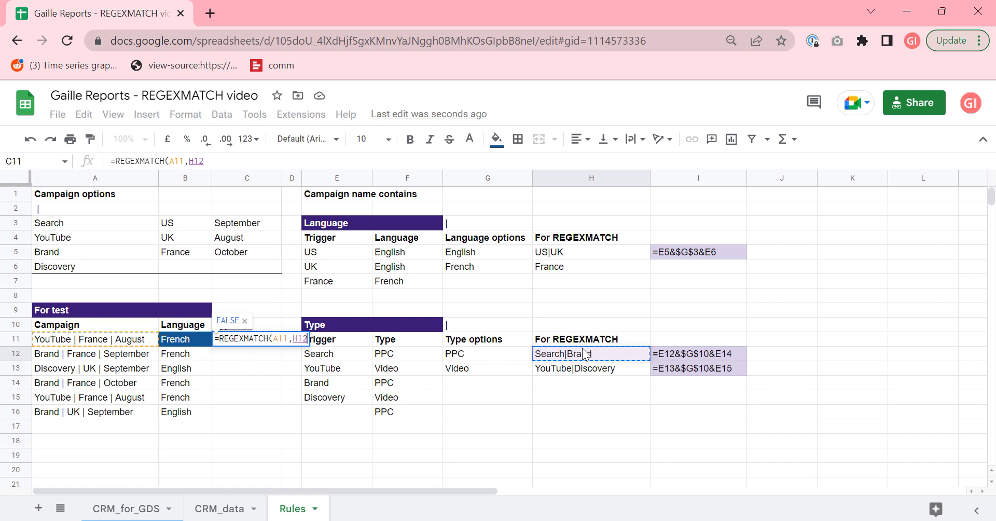
{"action": "type", "text": ")"}
{"action": "key", "text": "Return"}
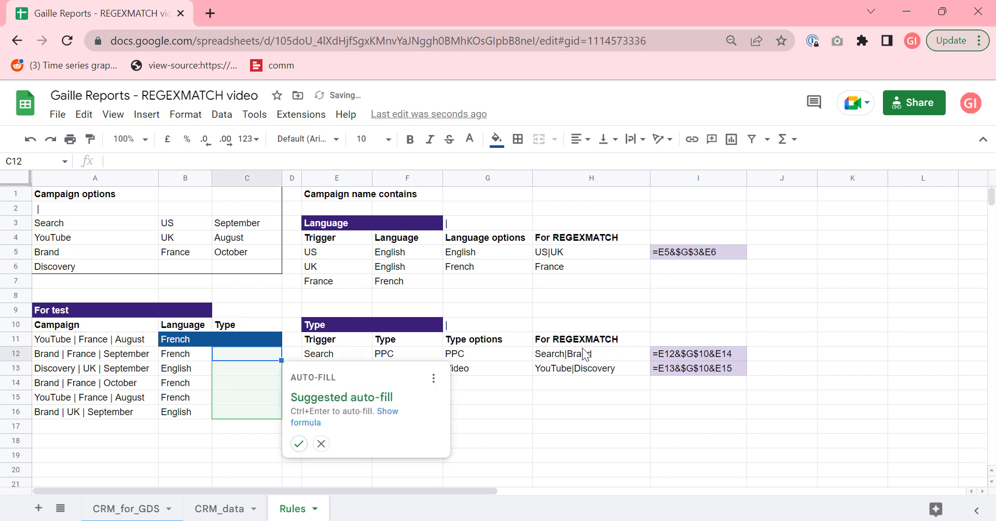
{"action": "left_click", "coordinate": [297, 444]}
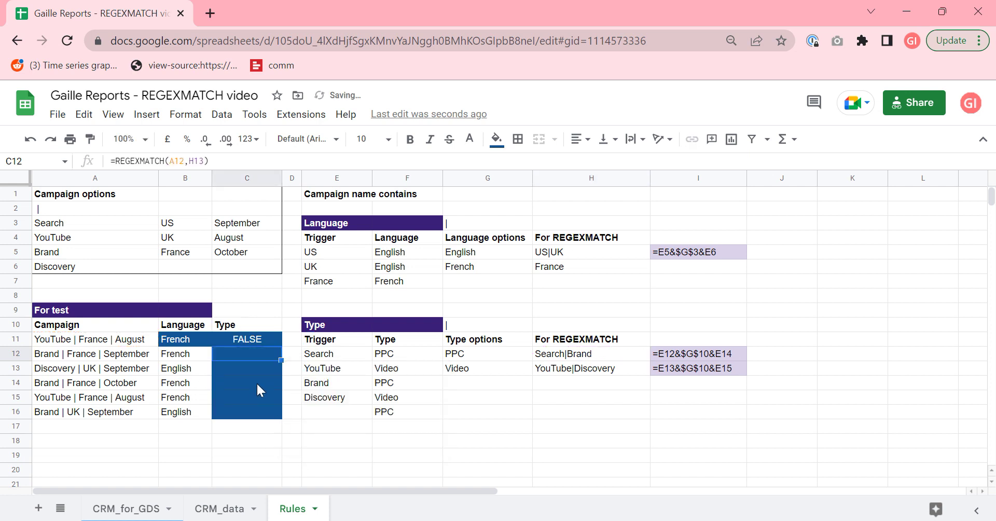
Step: Check the Type results in C11:C16, the cell references in the C11 formula and the PPC pattern in H12
{"action": "left_click_drag", "start_coordinate": [187, 354], "coordinate": [263, 412]}
{"action": "left_click", "coordinate": [262, 338]}
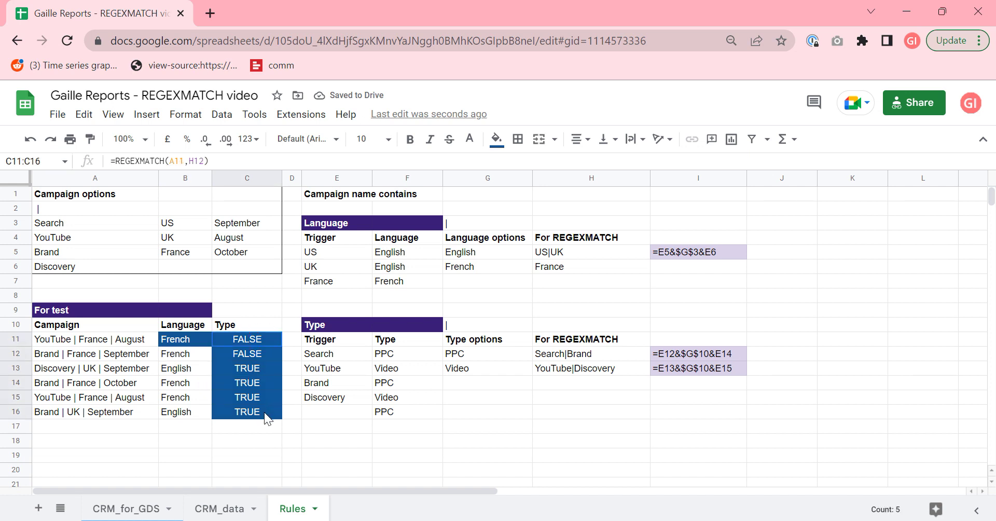
{"action": "left_click", "coordinate": [278, 336]}
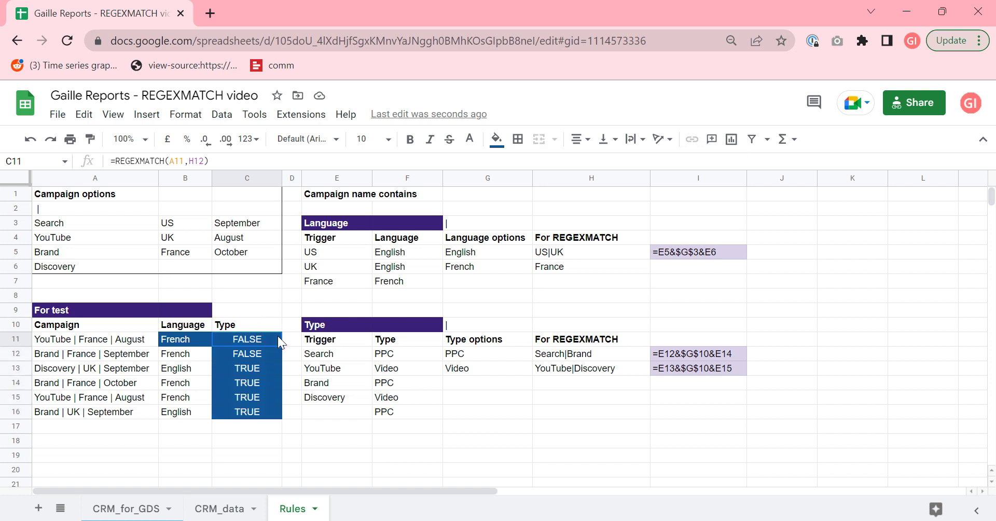
{"action": "left_click", "coordinate": [113, 160]}
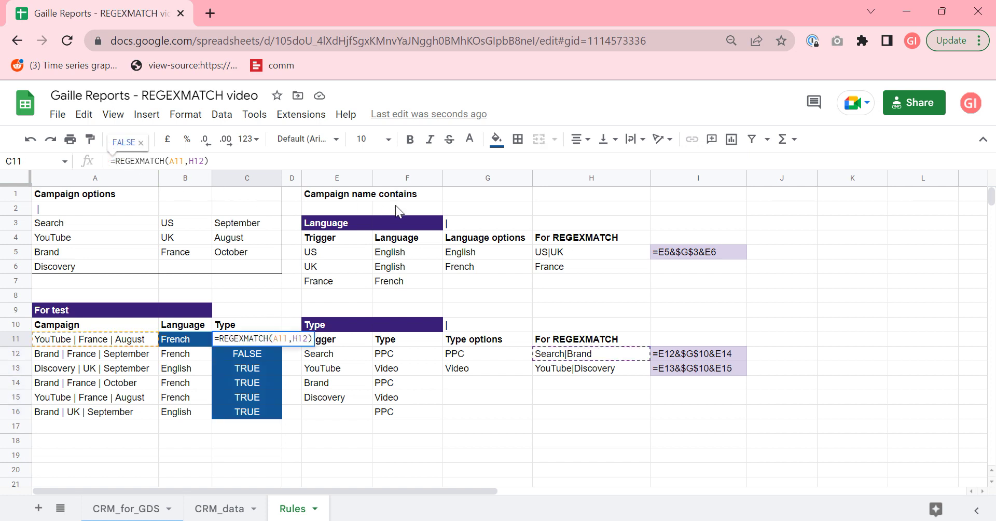
{"action": "key", "text": "Escape"}
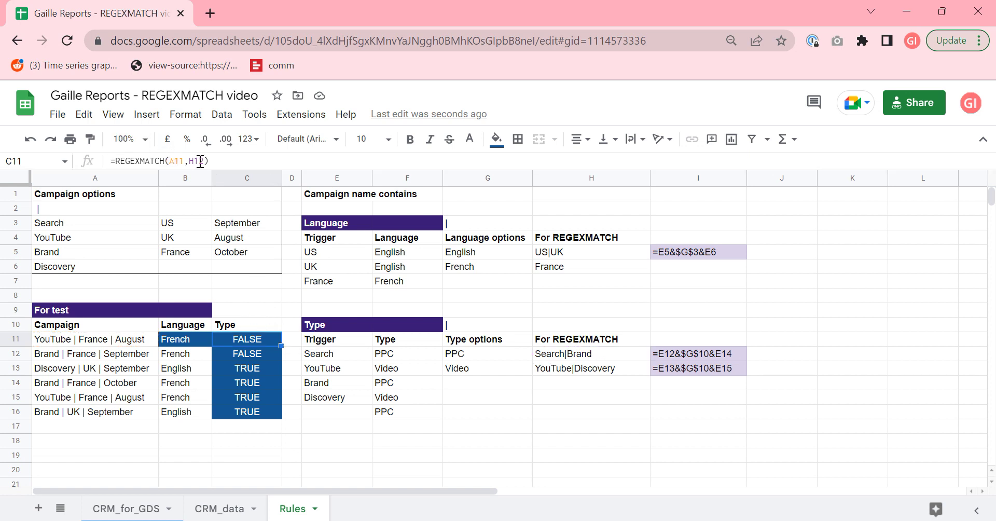
{"action": "left_click", "coordinate": [551, 355]}
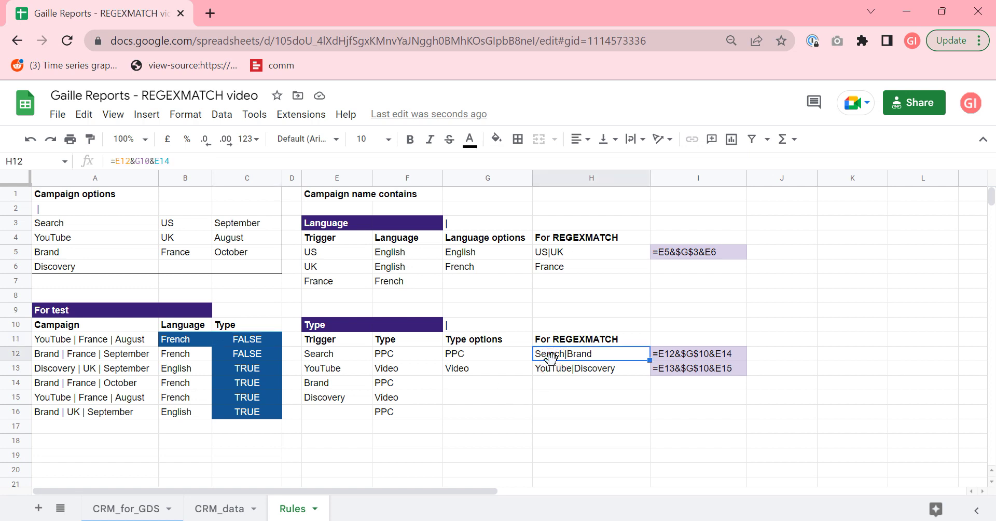
Step: Make the pattern reference in C11 absolute so the formula reads =REGEXMATCH(A11,$H$12)
{"action": "left_click", "coordinate": [246, 340]}
{"action": "left_click", "coordinate": [195, 158]}
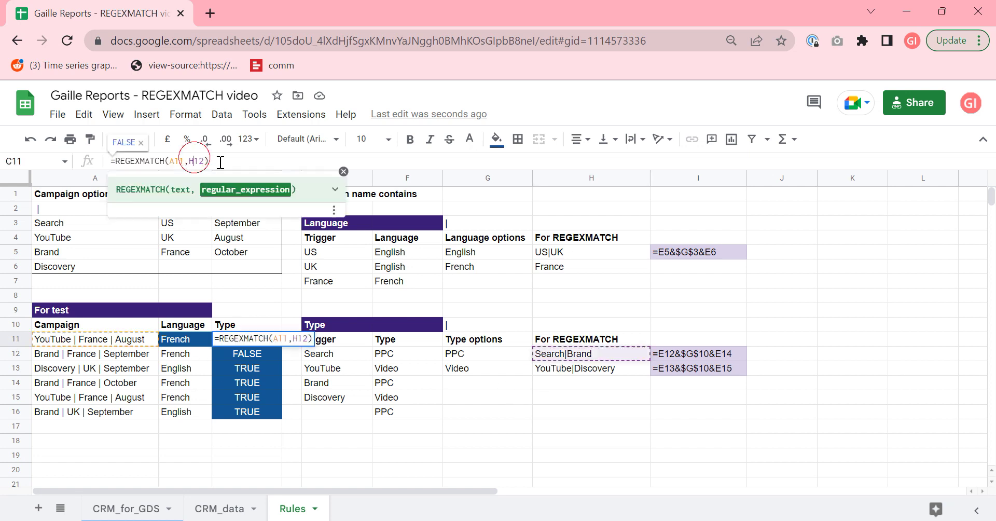
{"action": "key", "text": "F4"}
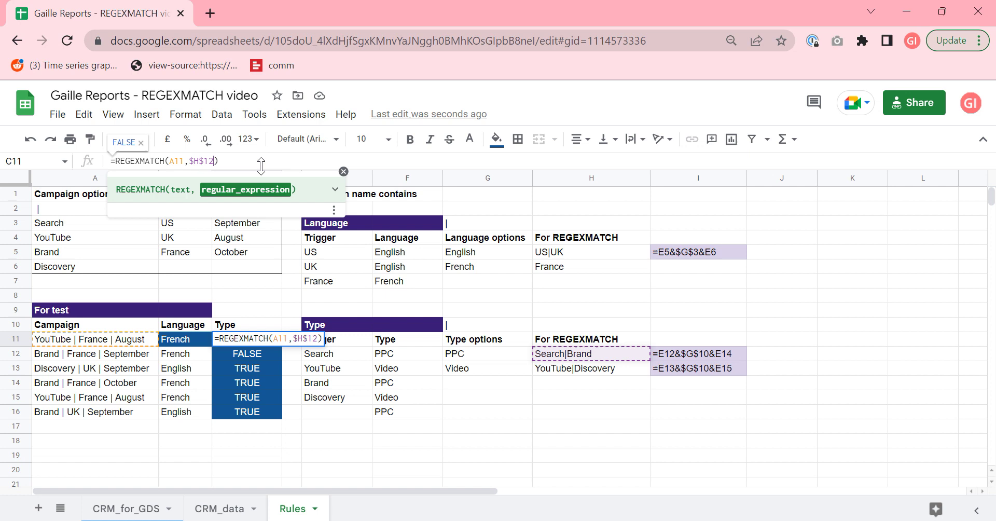
{"action": "key", "text": "Home"}
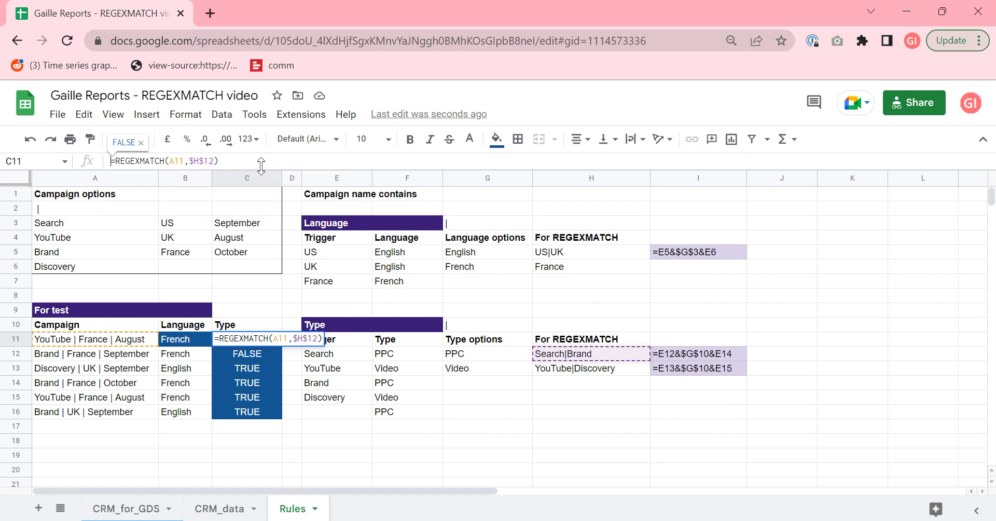
{"action": "key", "text": "Return"}
Step: Copy the C11 formula into C12:C16, replacing the auto-filled Type formulas
{"action": "key", "text": "Up"}
{"action": "key", "text": "ctrl+c"}
{"action": "key", "text": "Down"}
{"action": "key", "text": "ctrl+shift+Down"}
{"action": "key", "text": "ctrl+v"}
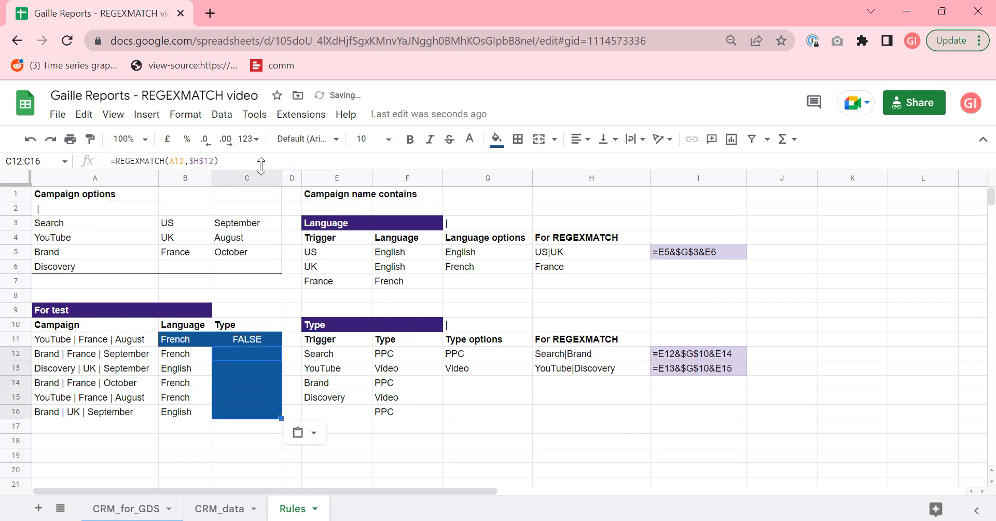
Step: Compare the Type results in C11:C16 with the campaign names in column A, especially rows 11 to 13
{"action": "key", "text": "Up"}
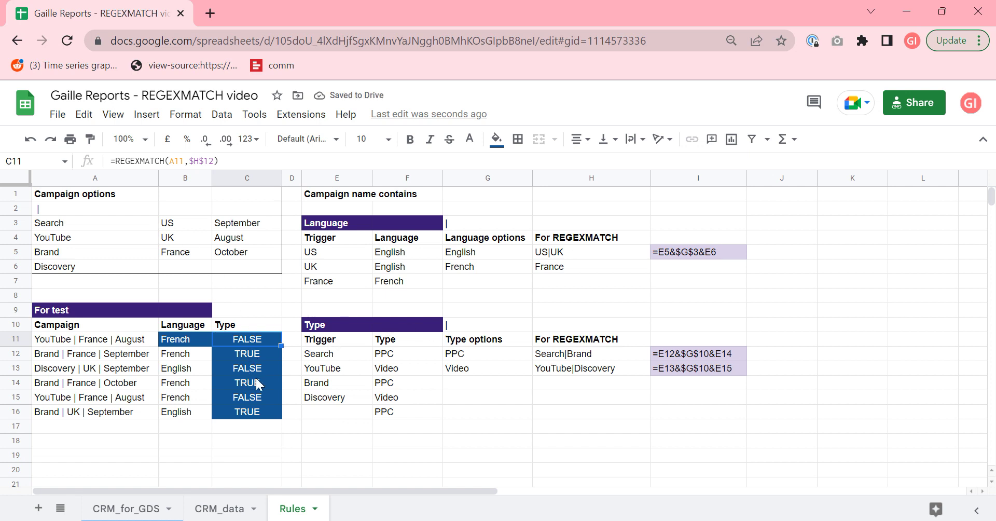
{"action": "left_click_drag", "start_coordinate": [144, 353], "coordinate": [153, 369]}
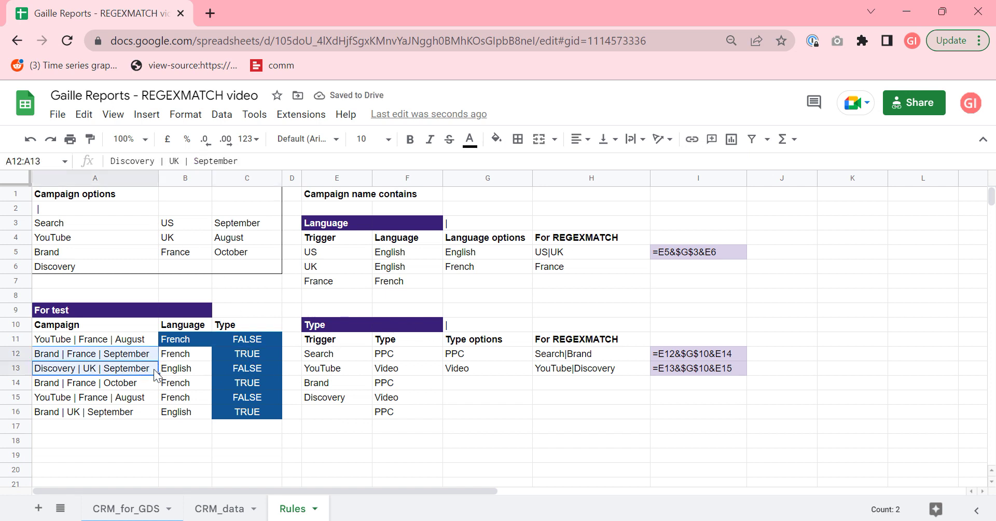
{"action": "left_click", "coordinate": [99, 340]}
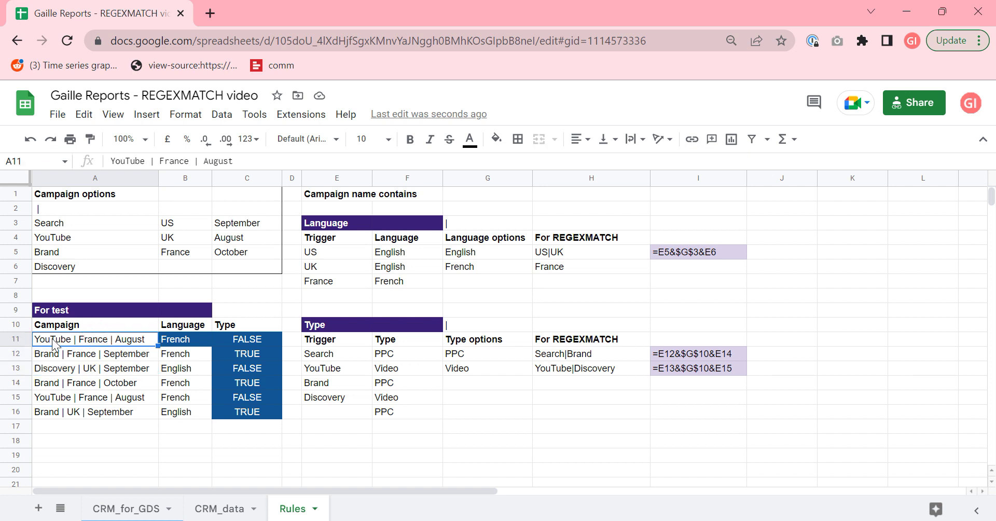
{"action": "left_click", "coordinate": [58, 355]}
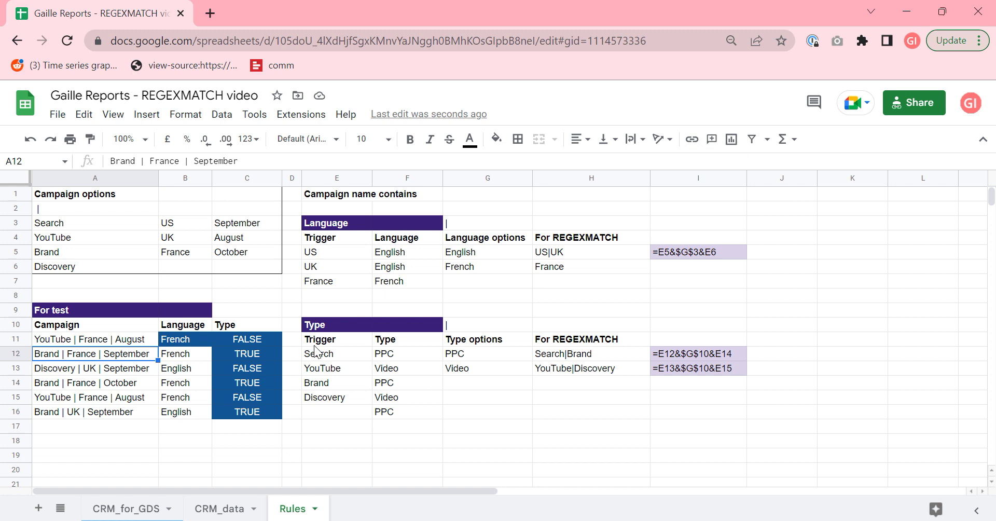
{"action": "left_click_drag", "start_coordinate": [256, 356], "coordinate": [51, 357]}
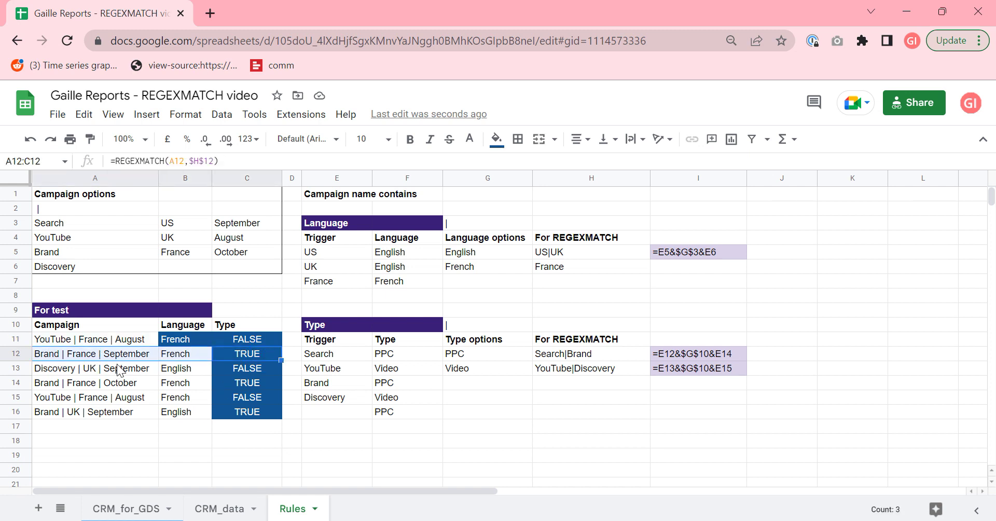
{"action": "left_click", "coordinate": [369, 423]}
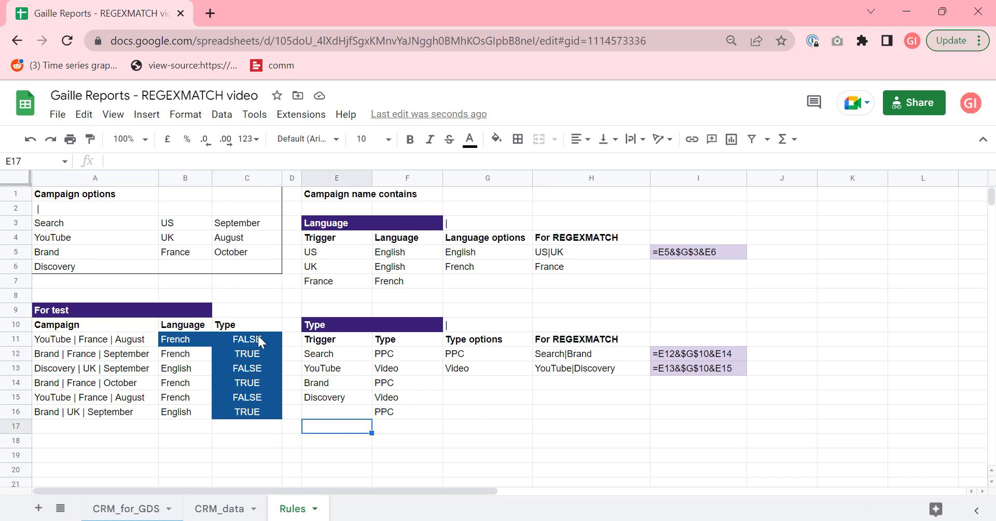
Step: Edit the C11 formula so that REGEXMATCH(A11,$H$12) becomes the first condition of an IFS function
{"action": "left_click", "coordinate": [260, 340]}
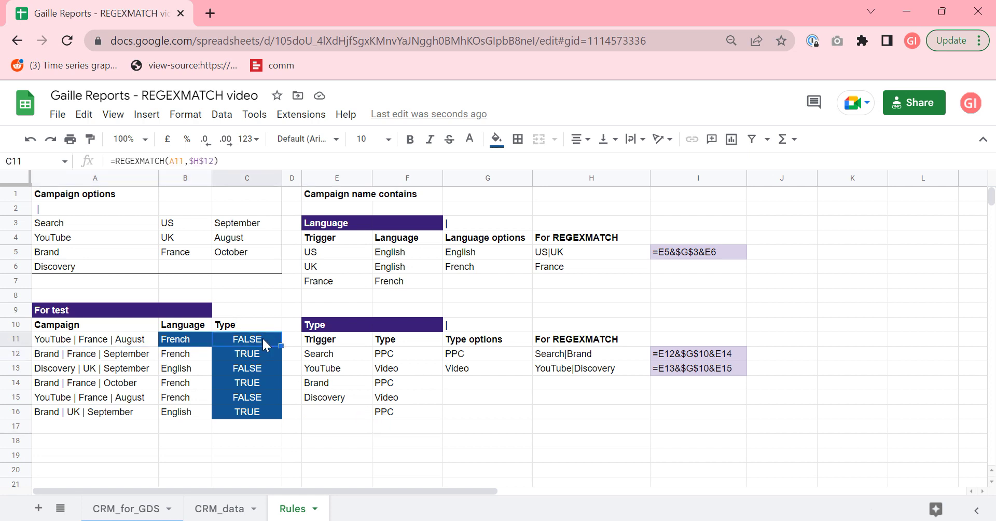
{"action": "left_click", "coordinate": [114, 161]}
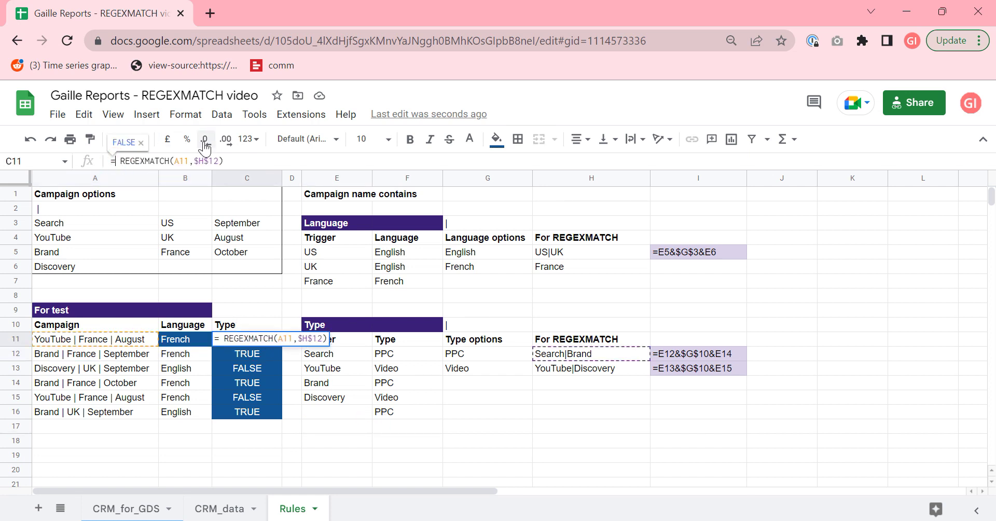
{"action": "type", "text": "if"}
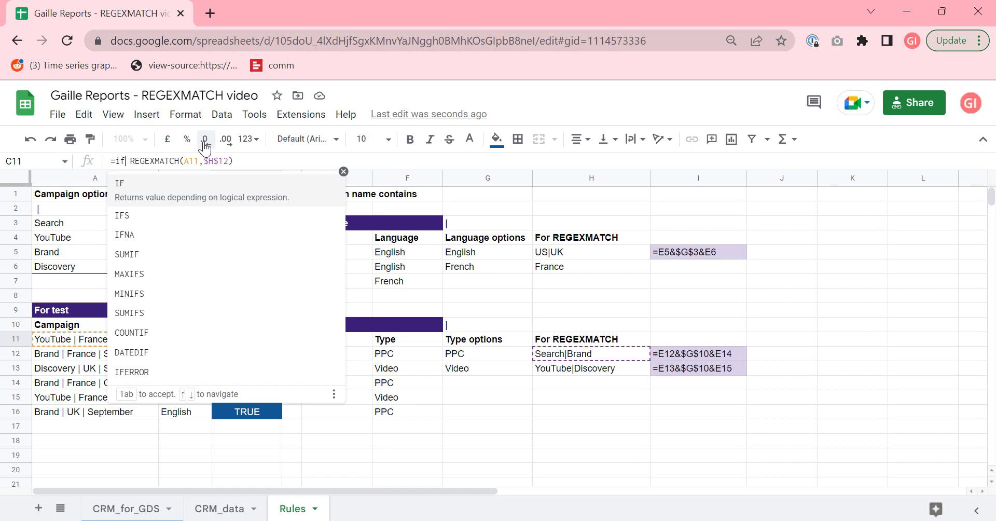
{"action": "type", "text": "s"}
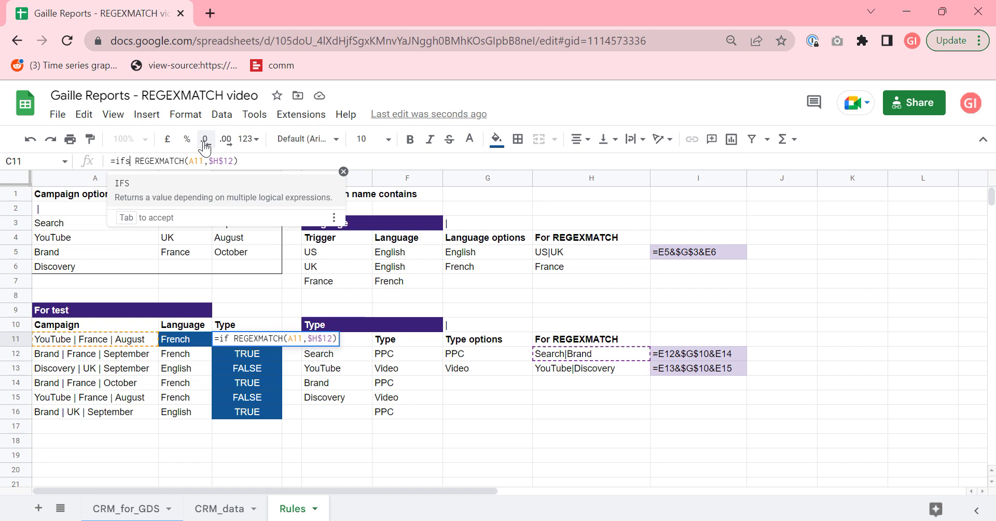
{"action": "type", "text": "("}
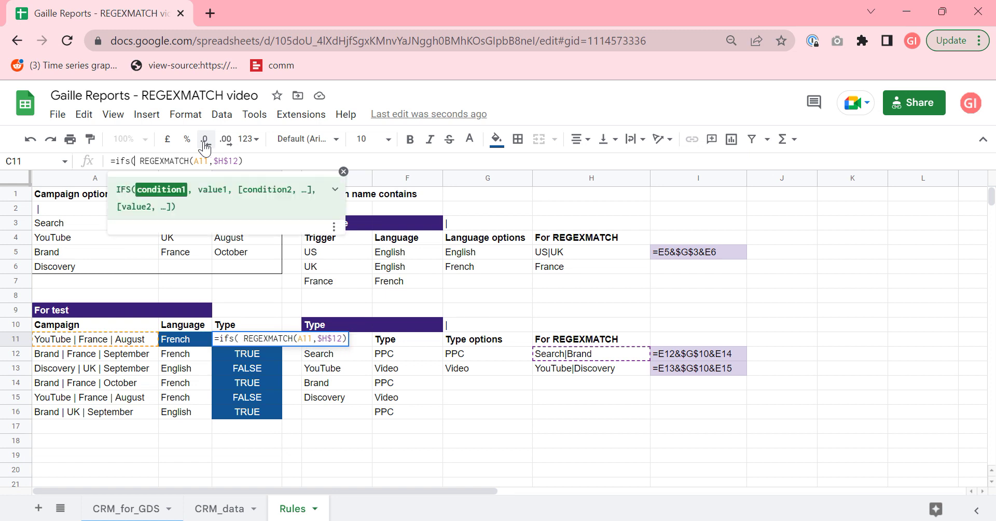
{"action": "key", "text": "Right"}
{"action": "key", "text": "Right"}
{"action": "key", "text": "Right"}
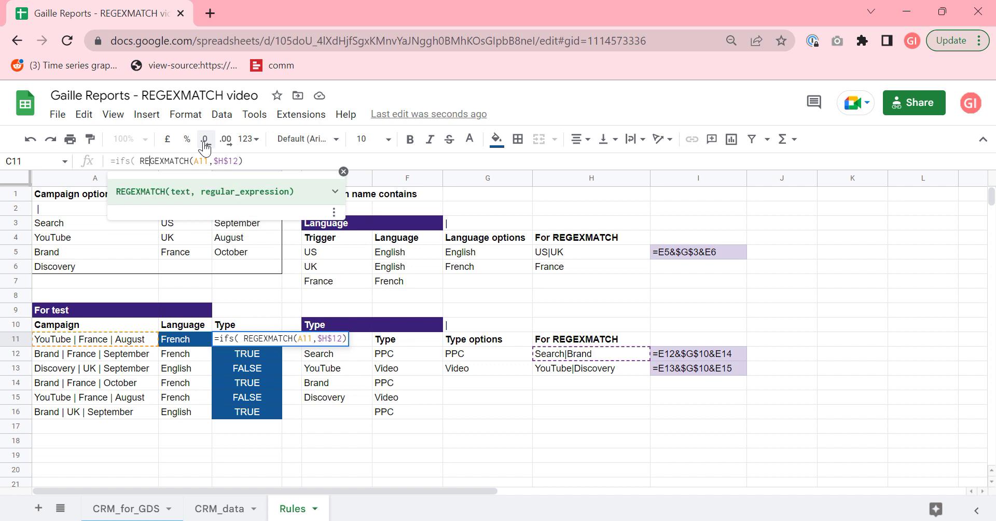
{"action": "key", "text": "Left"}
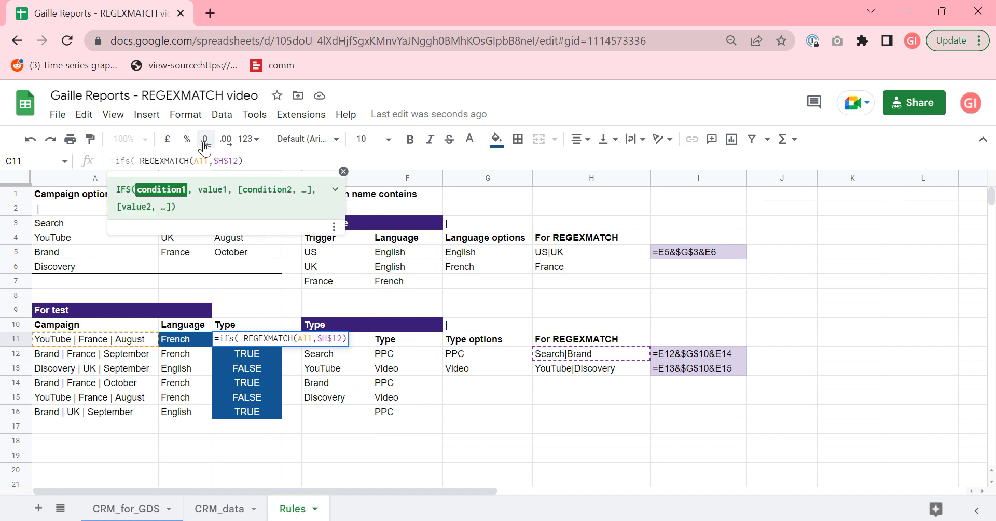
{"action": "key", "text": "Right"}
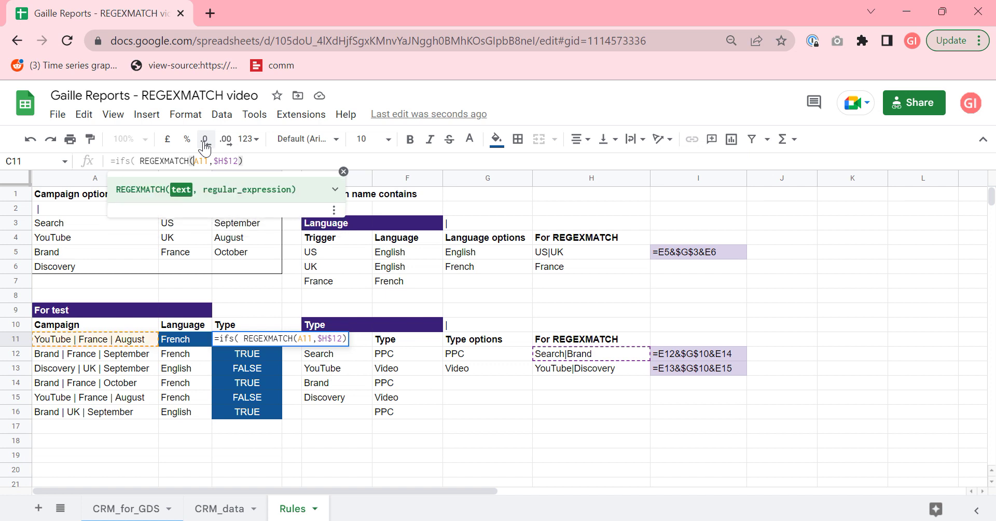
{"action": "key", "text": "Right"}
{"action": "key", "text": "Right"}
{"action": "key", "text": "Right"}
{"action": "key", "text": "Right"}
{"action": "key", "text": "Right"}
{"action": "key", "text": "Right"}
{"action": "key", "text": "Right"}
{"action": "key", "text": "Right"}
{"action": "key", "text": "Right"}
{"action": "key", "text": "Right"}
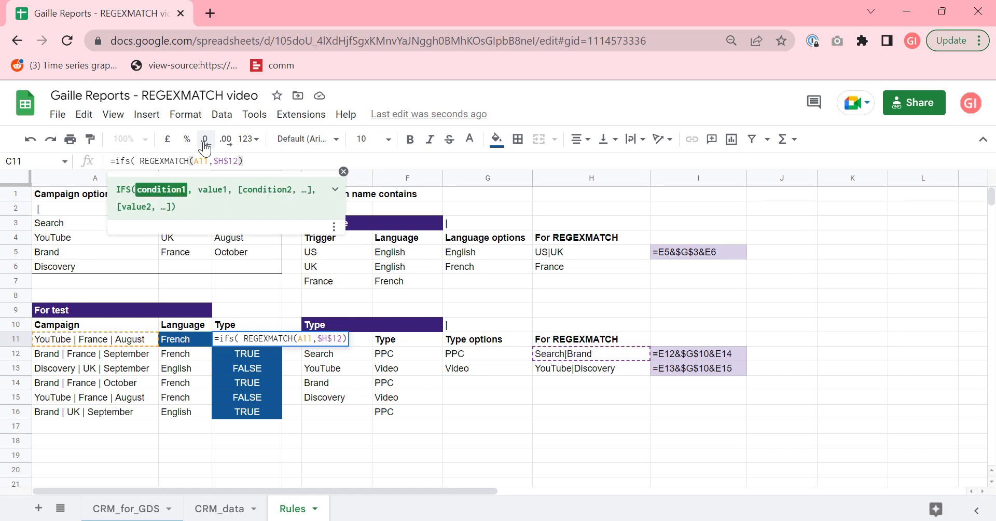
{"action": "type", "text": ","}
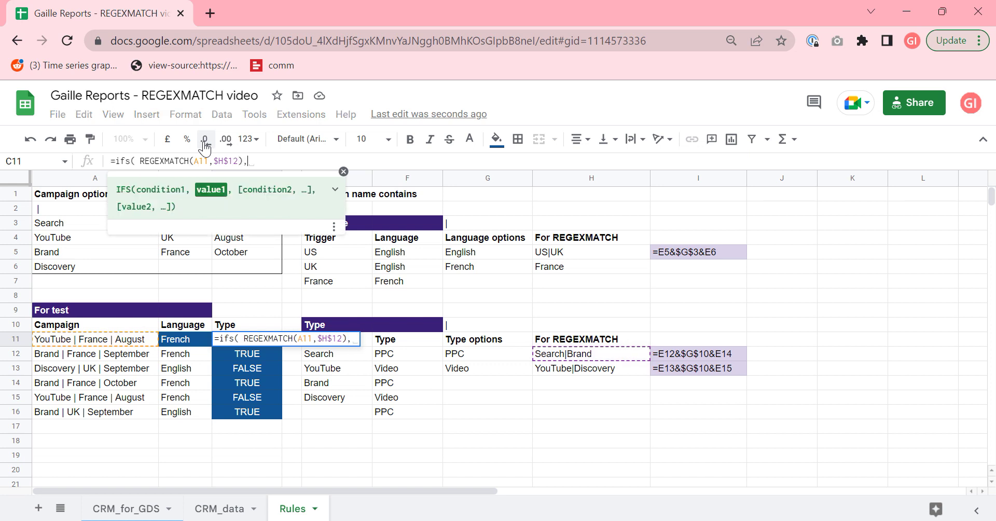
Step: Set the absolute reference $G$12 (PPC) as the value returned by the first IFS condition in C11
{"action": "left_click", "coordinate": [488, 351]}
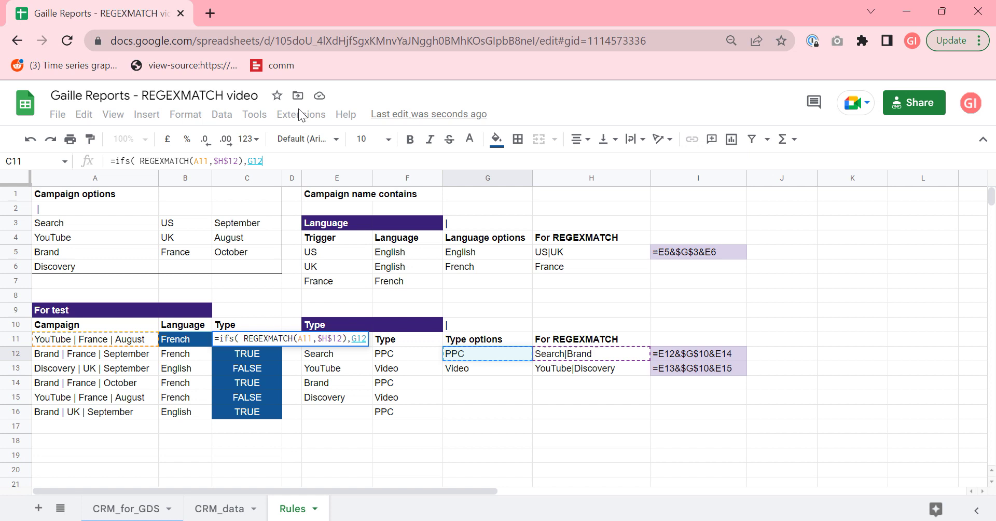
{"action": "key", "text": "F4"}
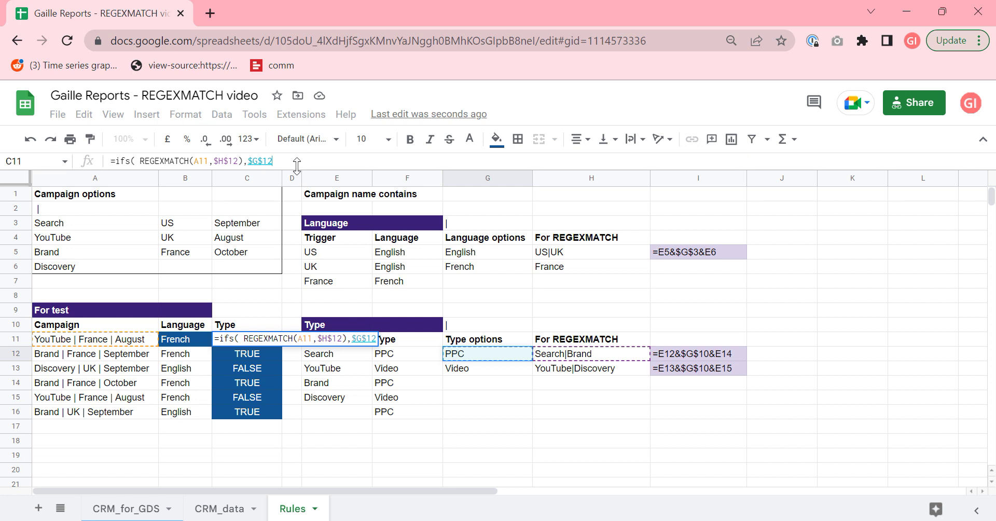
{"action": "type", "text": ","}
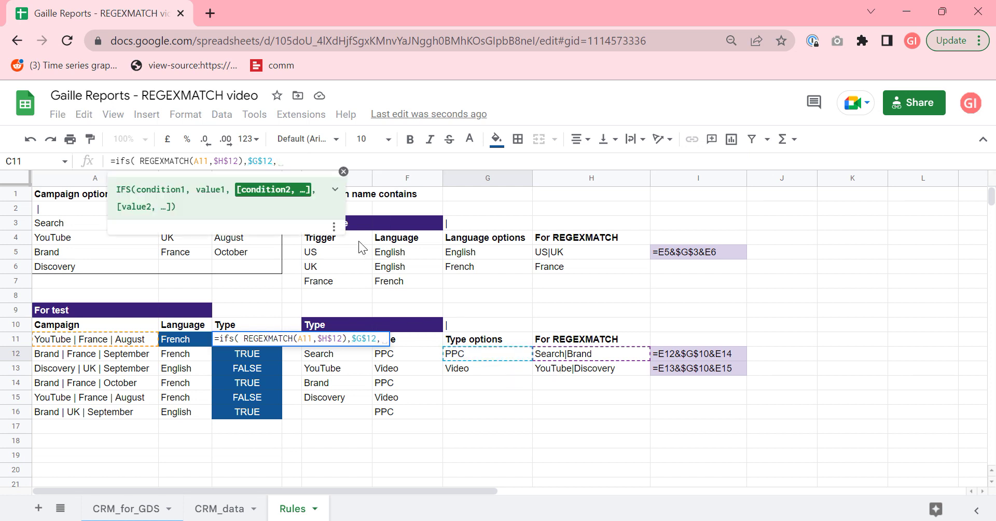
Step: Add a second IFS condition REGEXMATCH(A11,H13) that returns G13 (Video), and close the formula in C11
{"action": "type", "text": " regex"}
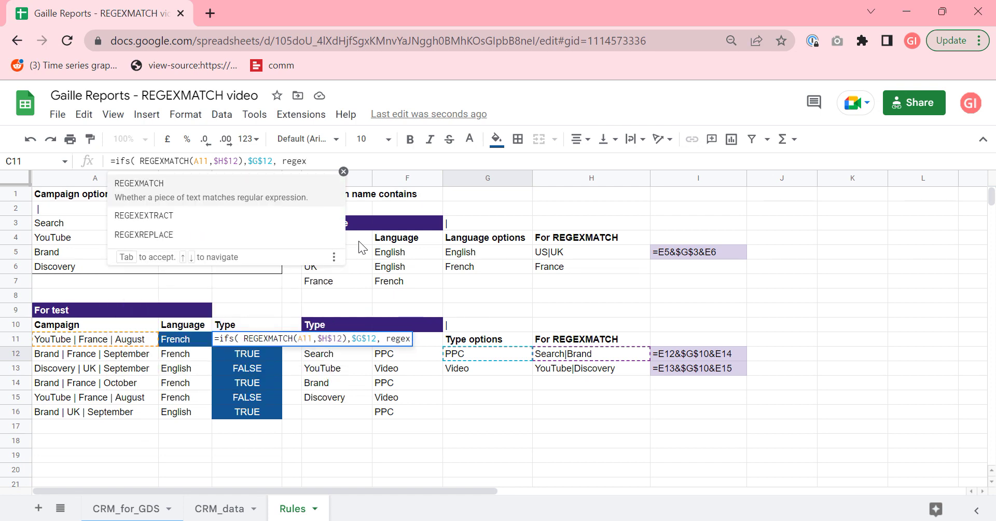
{"action": "key", "text": "Tab"}
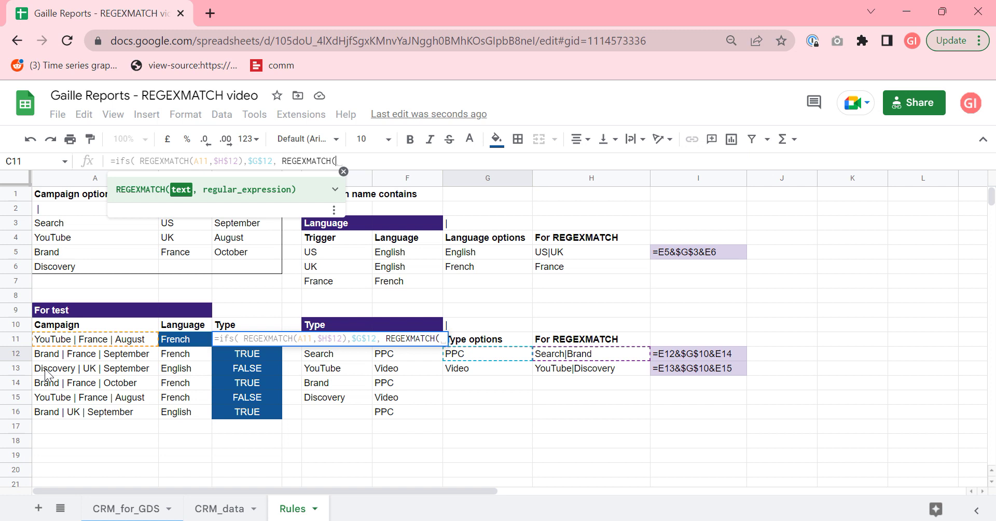
{"action": "left_click", "coordinate": [577, 373]}
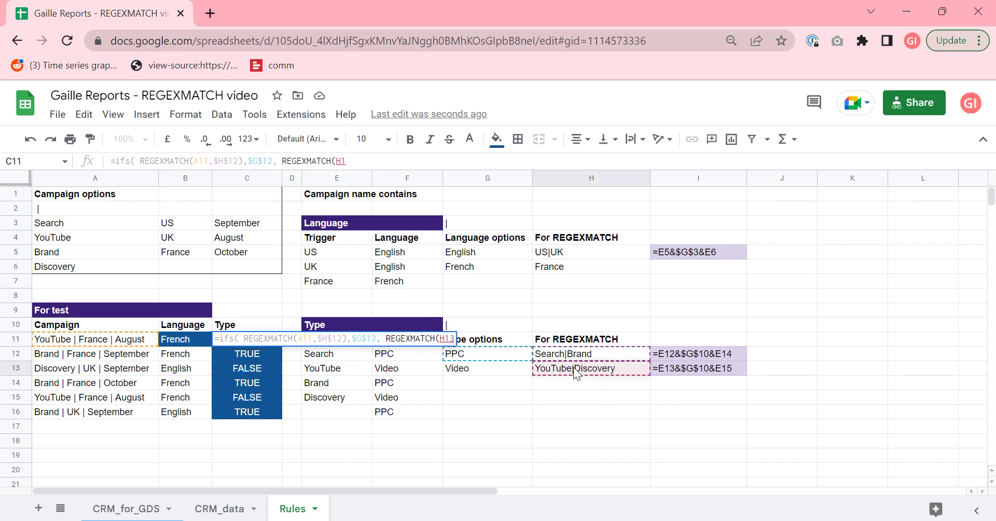
{"action": "key", "text": "BackSpace"}
{"action": "left_click", "coordinate": [102, 343]}
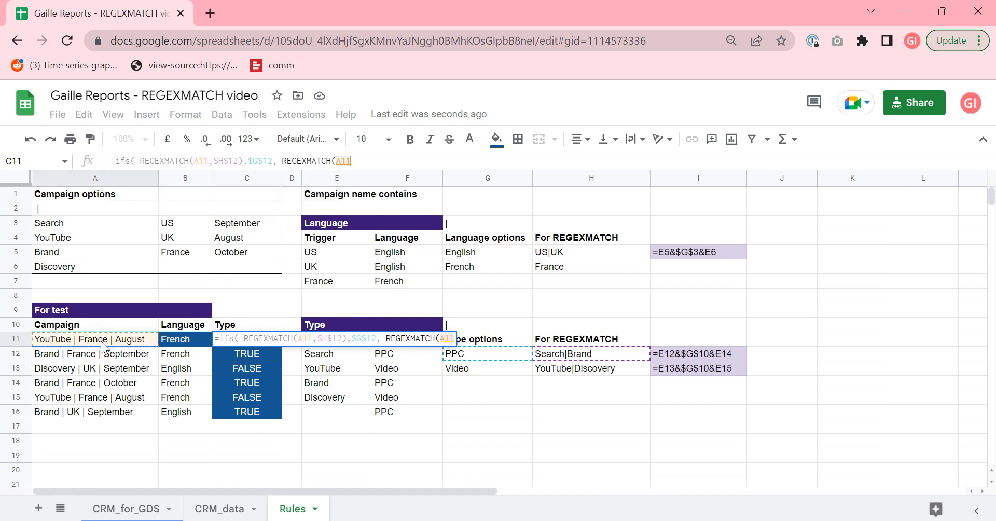
{"action": "type", "text": ","}
{"action": "left_click", "coordinate": [602, 372]}
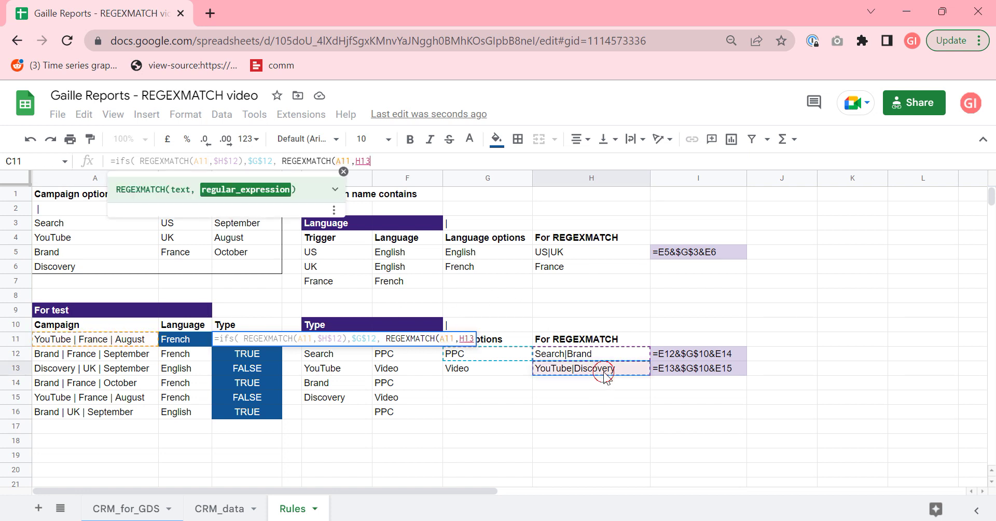
{"action": "type", "text": "),"}
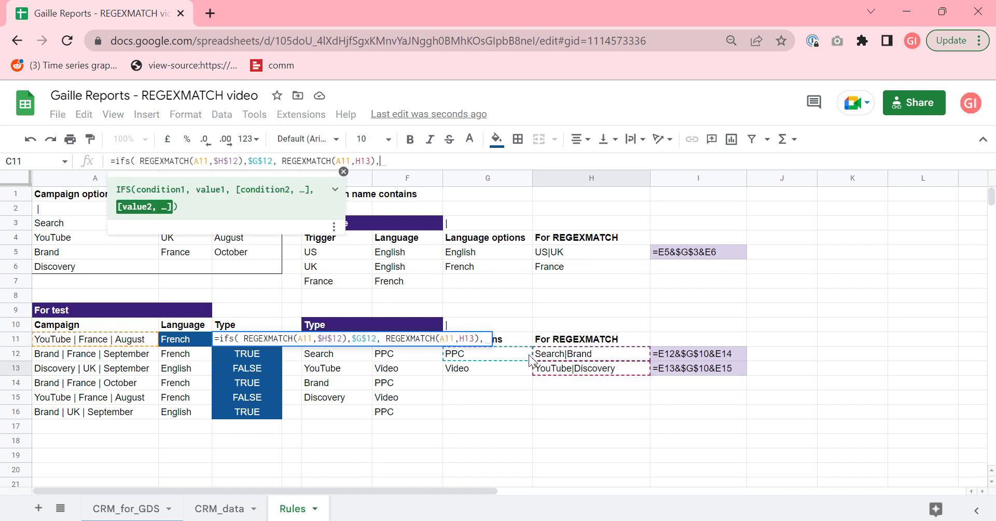
{"action": "left_click", "coordinate": [488, 366]}
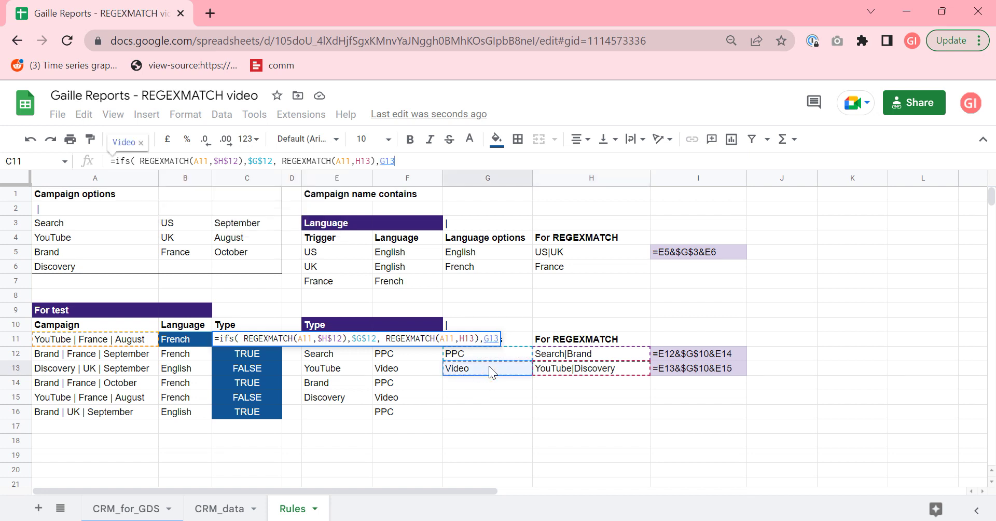
{"action": "type", "text": ")"}
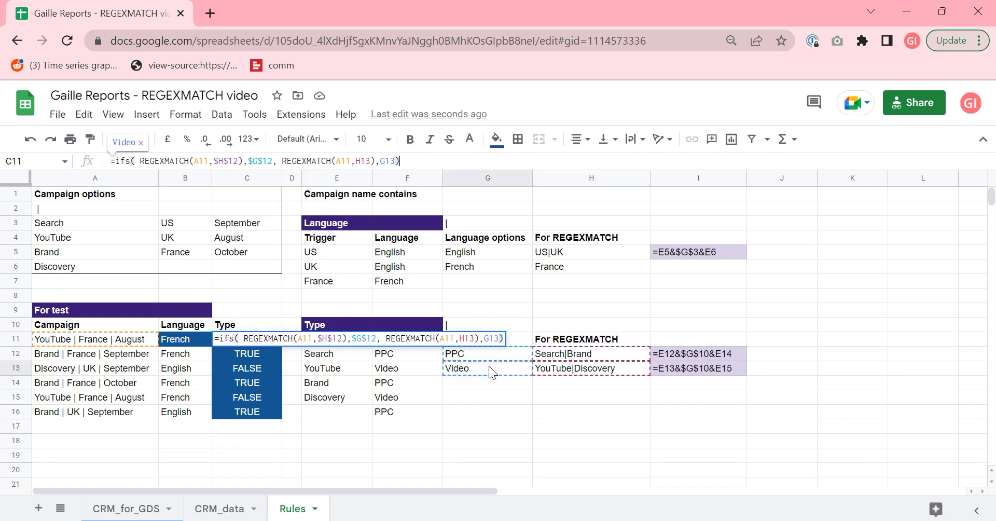
Step: Make the H13 and G13 references in the C11 formula absolute as $H$13 and $G$13, and commit it
{"action": "left_click", "coordinate": [365, 161]}
{"action": "key", "text": "F4"}
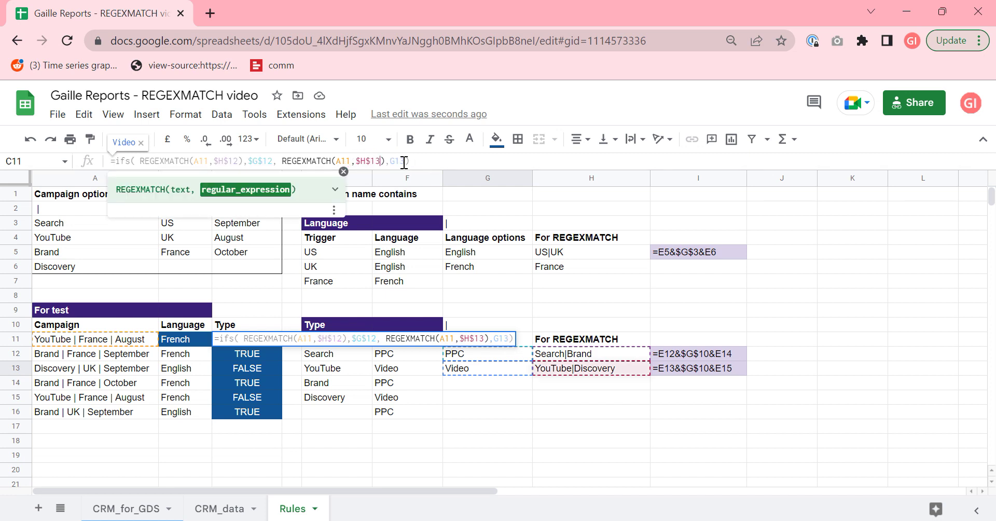
{"action": "left_click", "coordinate": [400, 162]}
{"action": "key", "text": "F4"}
{"action": "key", "text": "Return"}
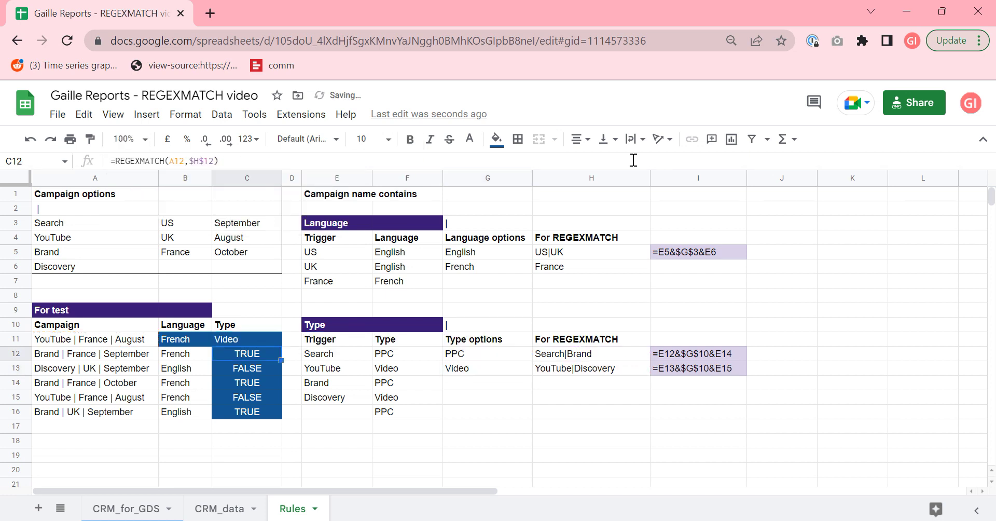
Step: Copy the IFS formula from C11 into C12:C16, replacing the earlier Type tests
{"action": "key", "text": "Up"}
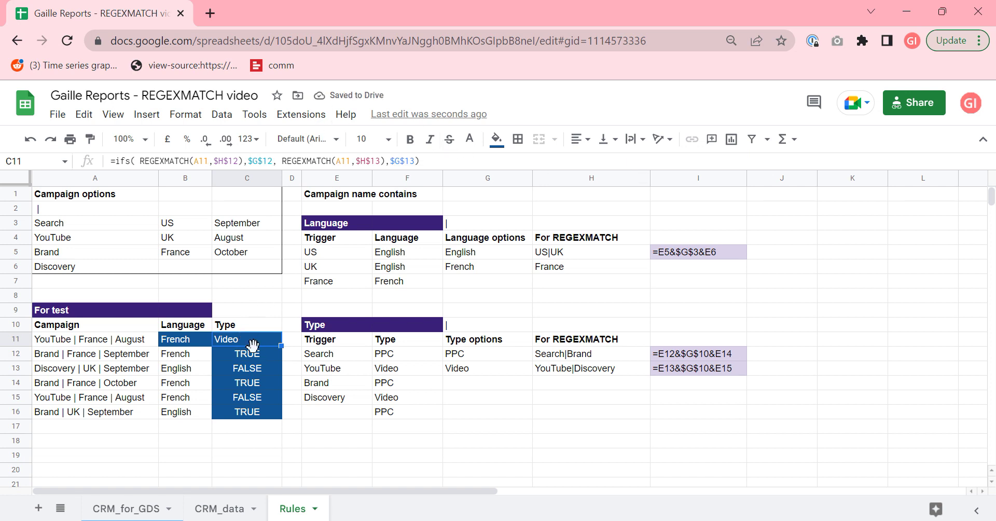
{"action": "key", "text": "ctrl+c"}
{"action": "key", "text": "Down"}
{"action": "key", "text": "shift+Down"}
{"action": "key", "text": "shift+Down"}
{"action": "key", "text": "shift+Down"}
{"action": "key", "text": "shift+Down"}
{"action": "key", "text": "ctrl+v"}
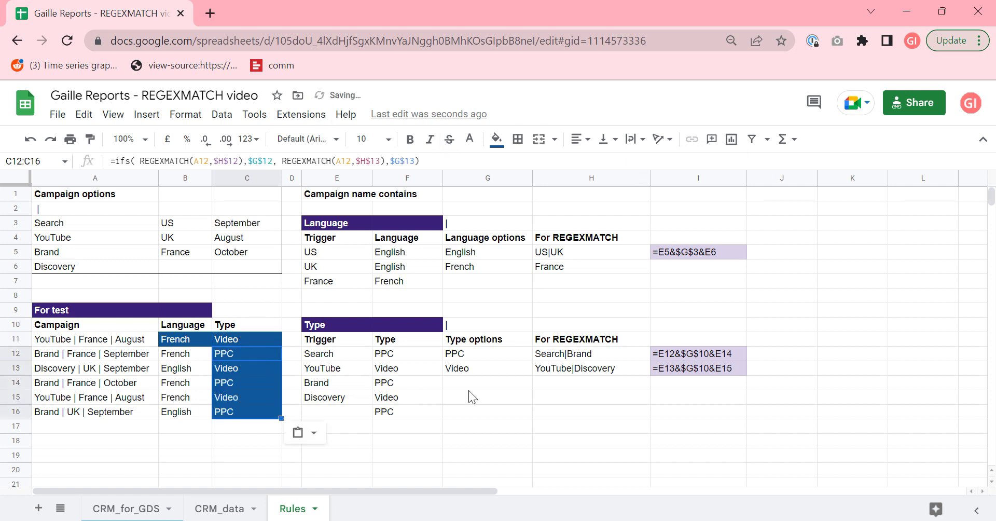
Step: Test the IFS formula on the empty row 17 by copying it into C17 and inspecting the result
{"action": "left_click", "coordinate": [231, 342]}
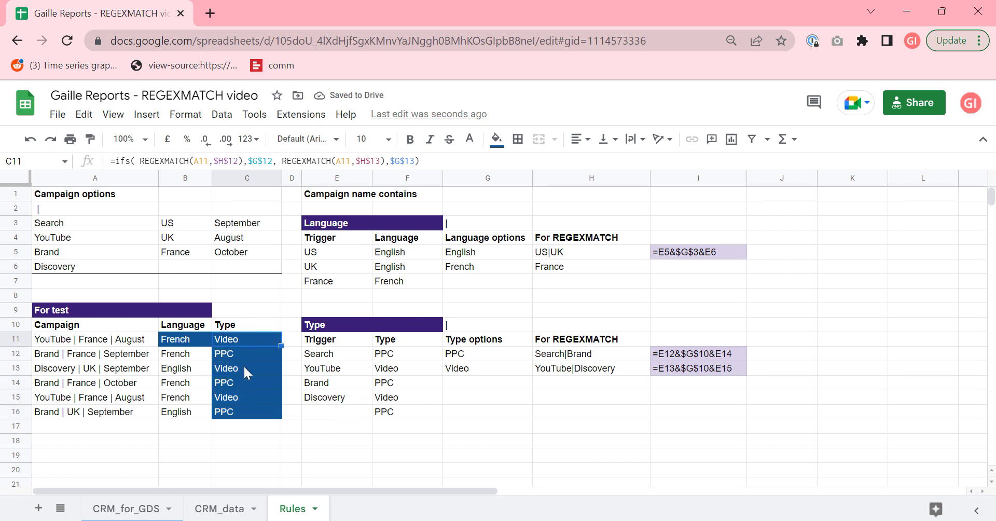
{"action": "left_click", "coordinate": [263, 427]}
{"action": "key", "text": "ctrl+v"}
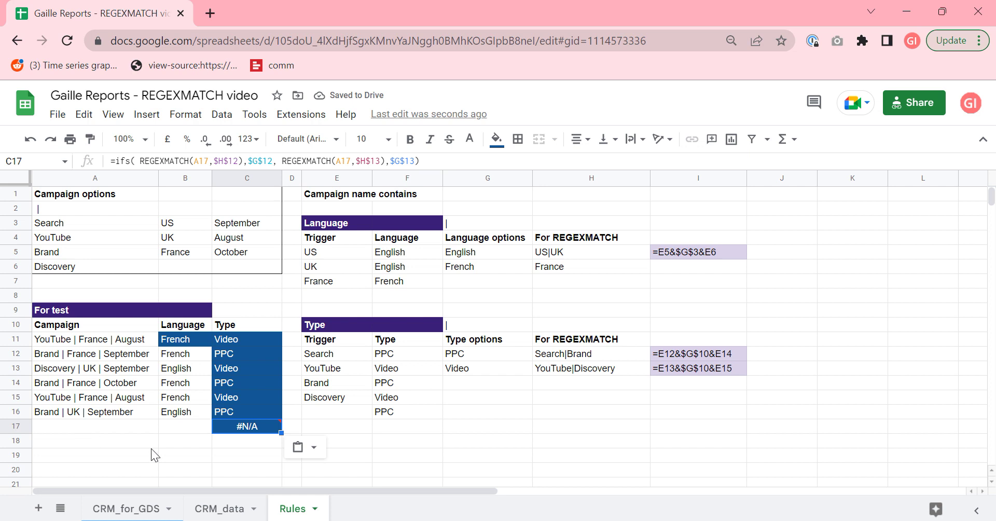
{"action": "mouse_move", "coordinate": [240, 427]}
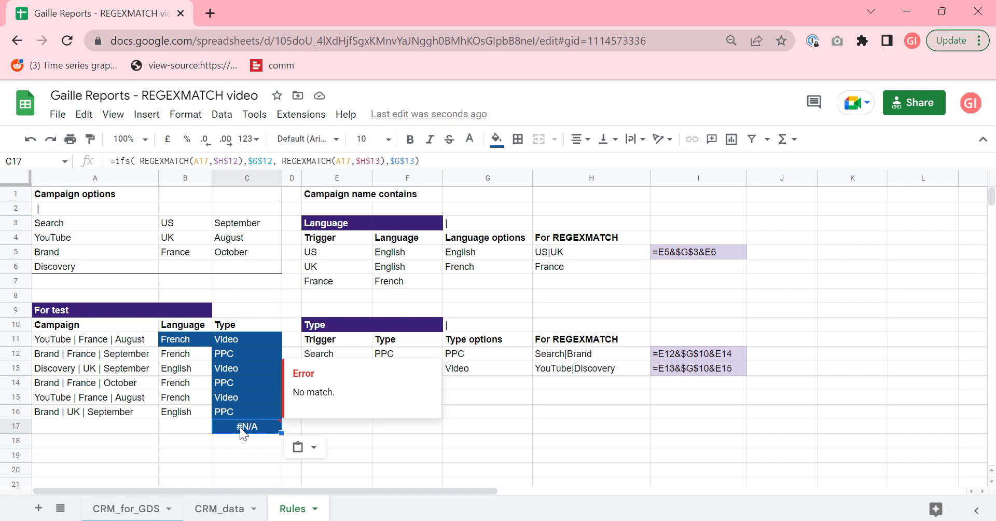
{"action": "key", "text": "Return"}
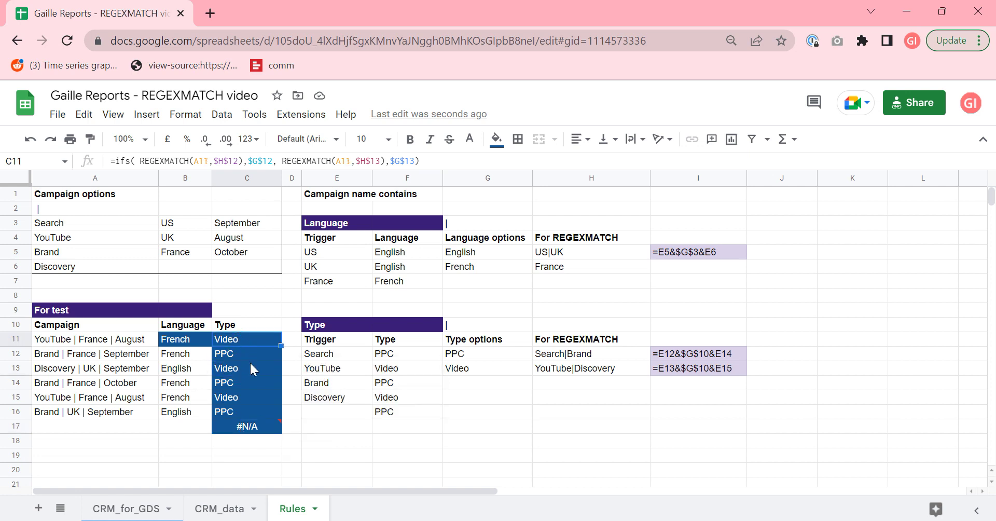
Step: Wrap the IFS formula in C11 in IFERROR with "Other" as the fallback value, and commit it
{"action": "left_click", "coordinate": [117, 161]}
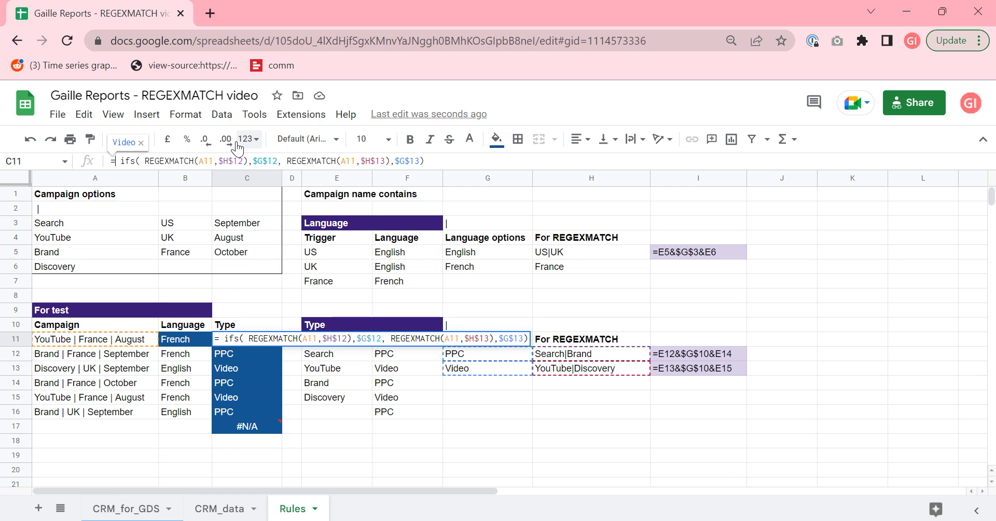
{"action": "type", "text": "iferr0r("}
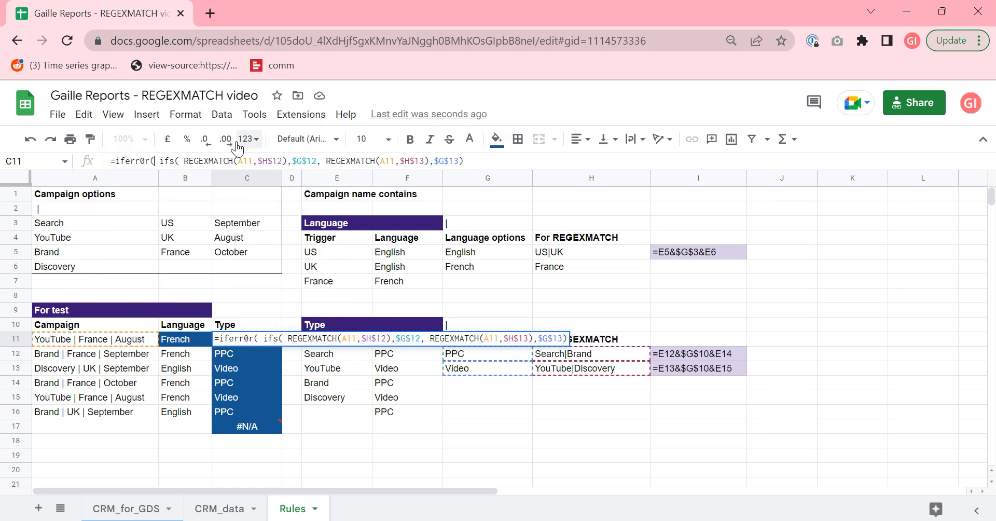
{"action": "key", "text": "Left"}
{"action": "key", "text": "Left"}
{"action": "key", "text": "BackSpace"}
{"action": "type", "text": "o"}
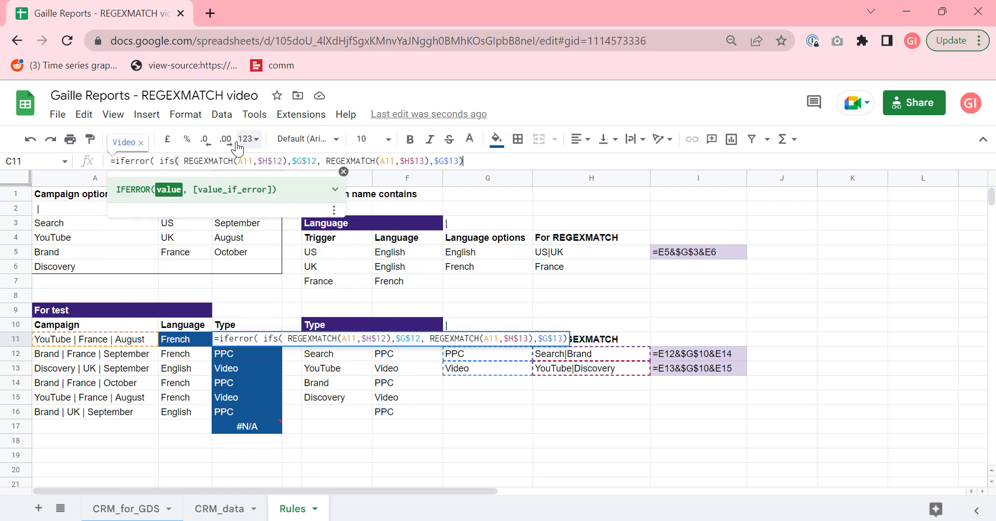
{"action": "type", "text": ",\""}
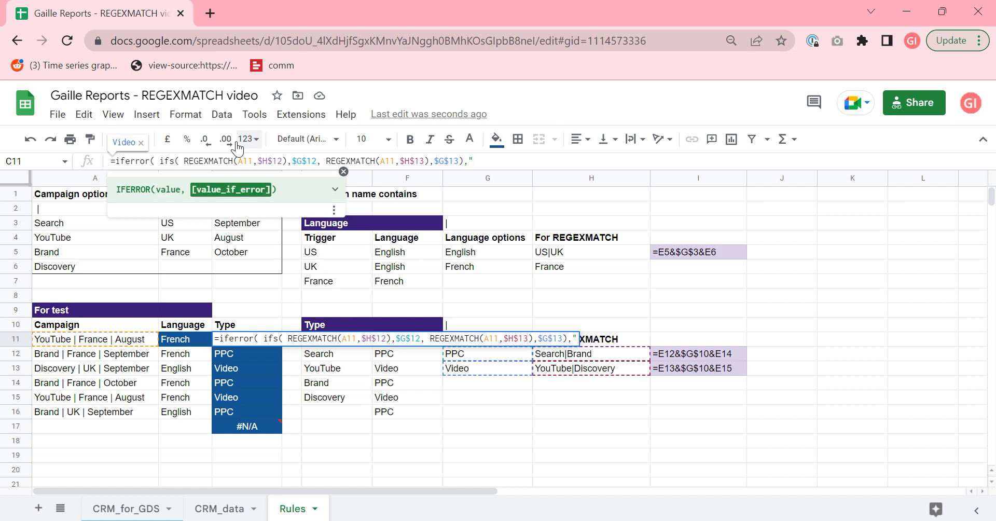
{"action": "type", "text": "Other\")"}
{"action": "key", "text": "Return"}
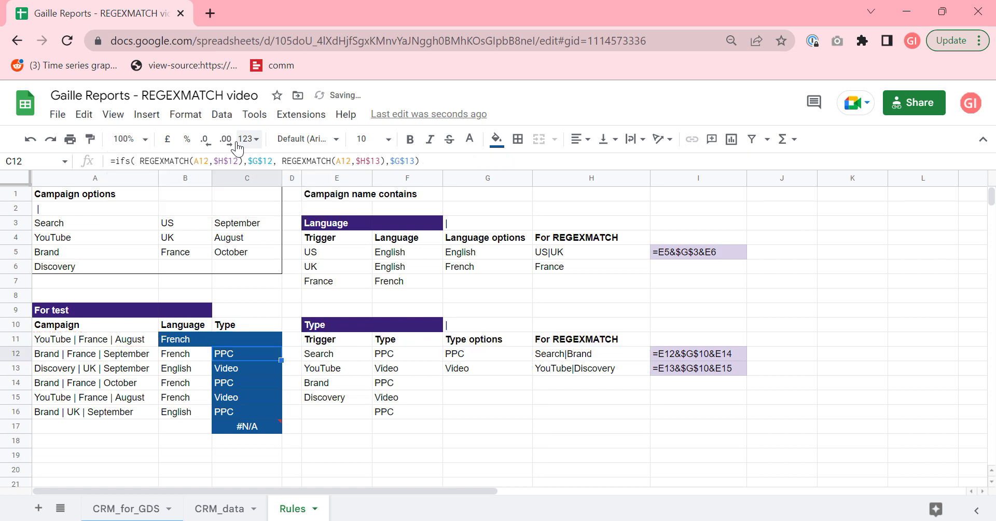
Step: Copy the IFERROR formula from C11 into C12:C17
{"action": "key", "text": "Up"}
{"action": "key", "text": "ctrl+c"}
{"action": "key", "text": "Down"}
{"action": "key", "text": "ctrl+shift+Down"}
{"action": "key", "text": "ctrl+v"}
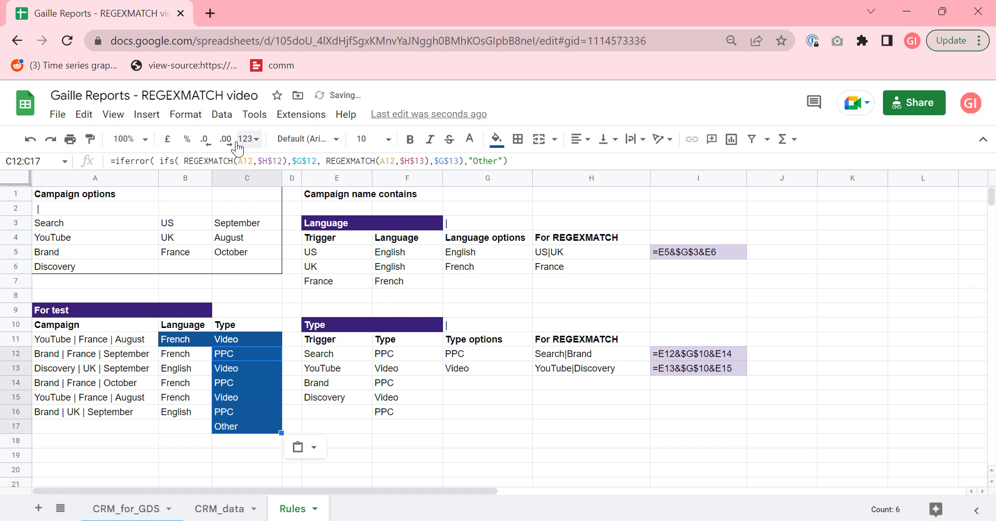
Step: Remove the "Other" fallback argument from the IFERROR formula in C17
{"action": "left_click", "coordinate": [226, 425]}
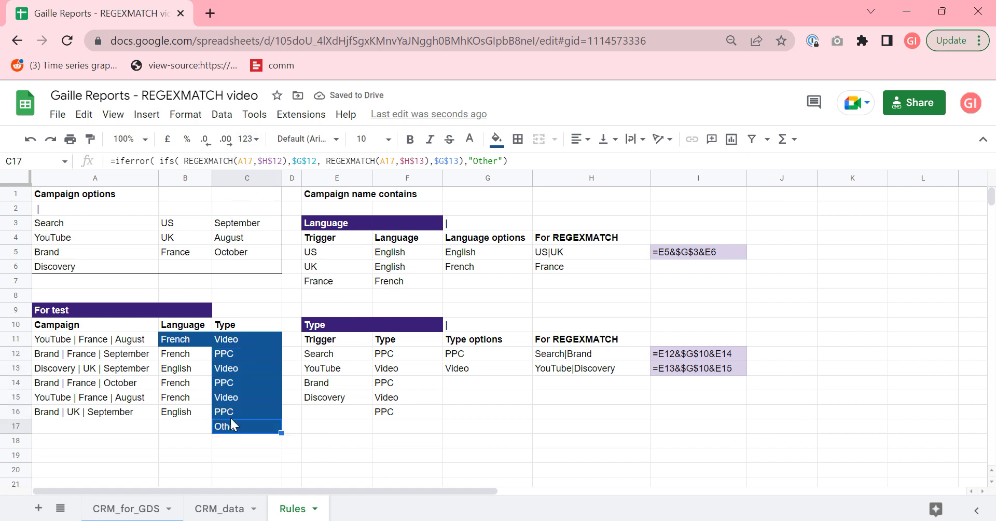
{"action": "left_click", "coordinate": [502, 161]}
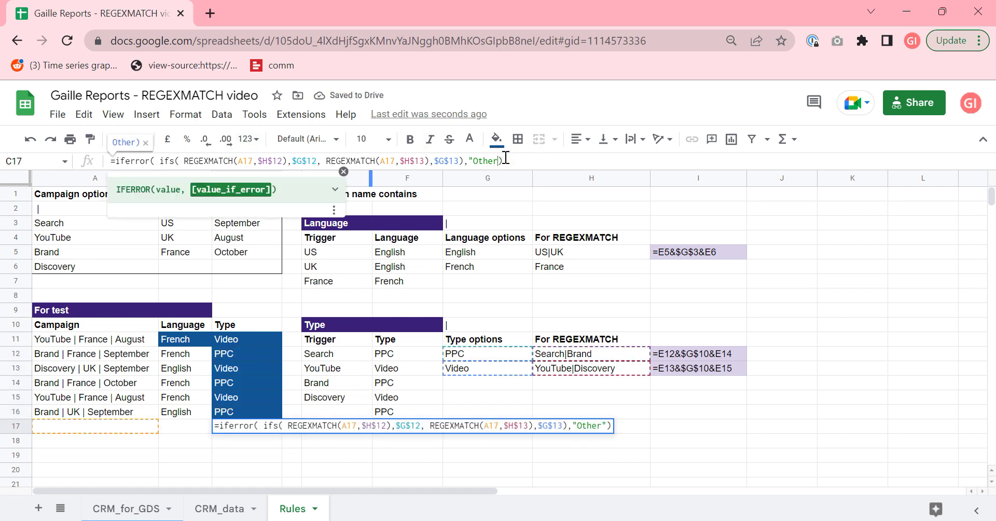
{"action": "key", "text": "BackSpace"}
{"action": "key", "text": "BackSpace"}
{"action": "key", "text": "BackSpace"}
{"action": "key", "text": "BackSpace"}
{"action": "key", "text": "BackSpace"}
{"action": "key", "text": "Return"}
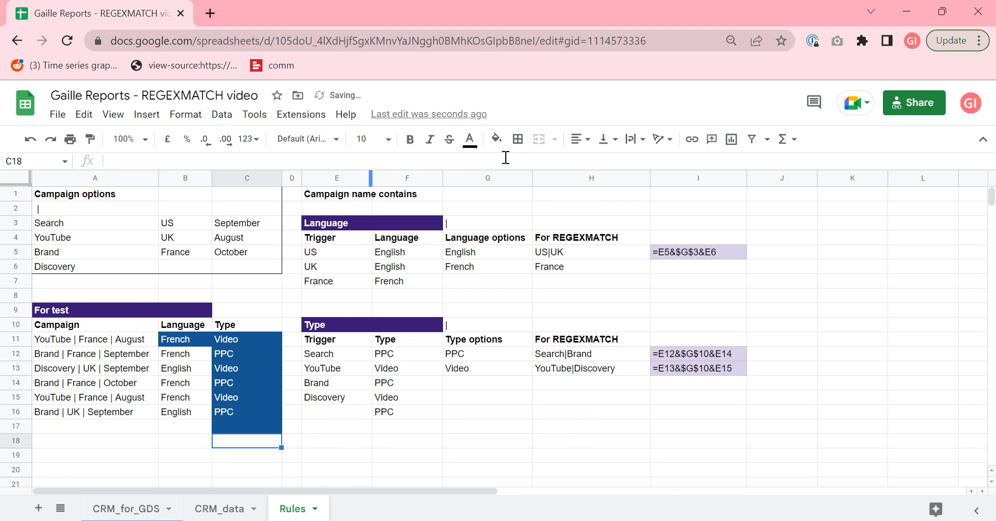
Step: Copy the IFERROR formula without a fallback from C17 into C11:C16
{"action": "key", "text": "Up"}
{"action": "key", "text": "ctrl+c"}
{"action": "key", "text": "Up"}
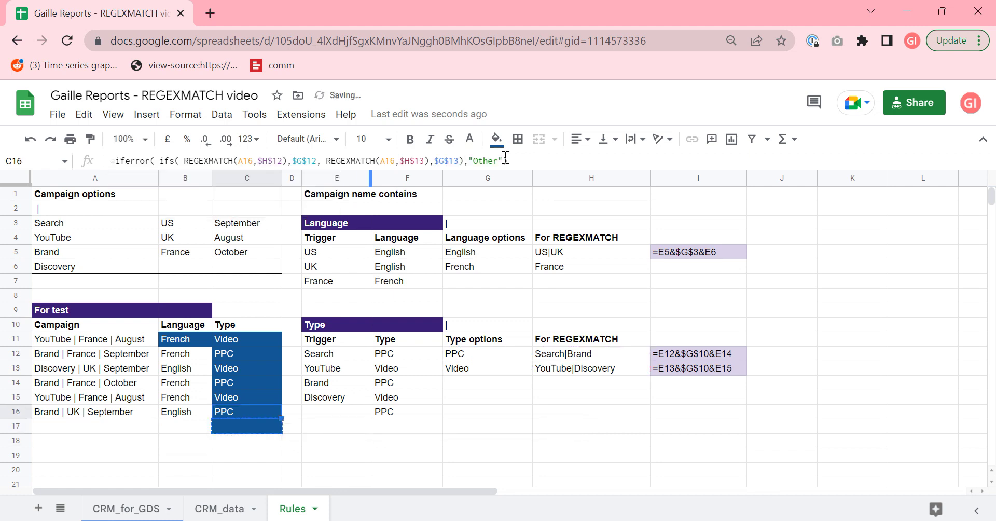
{"action": "key", "text": "ctrl+shift+Up"}
{"action": "key", "text": "shift+Down"}
{"action": "key", "text": "ctrl+v"}
{"action": "key", "text": "Down"}
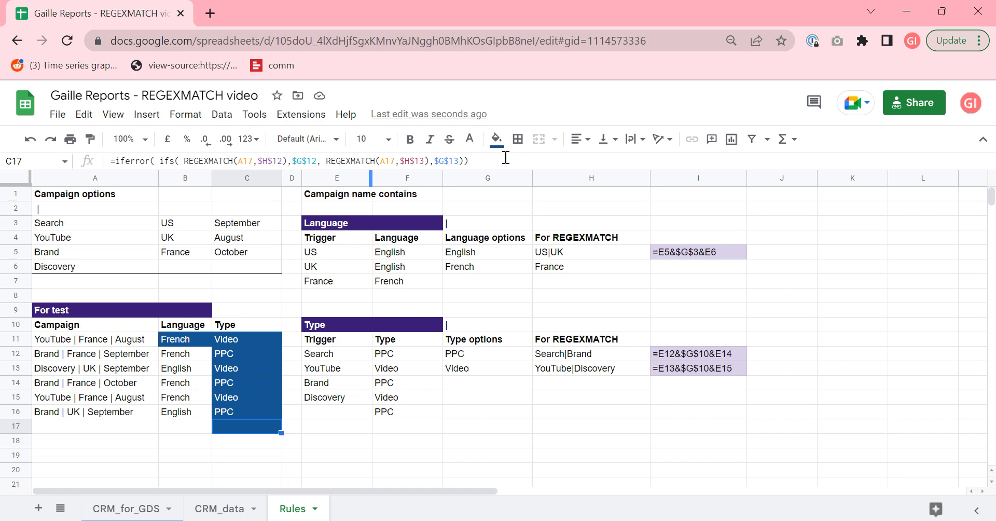
Step: Inspect the Type formulas cell by cell from C17 up to C11
{"action": "key", "text": "shift+Return"}
{"action": "key", "text": "shift+Return"}
{"action": "key", "text": "shift+Return"}
{"action": "key", "text": "shift+Return"}
{"action": "key", "text": "shift+Return"}
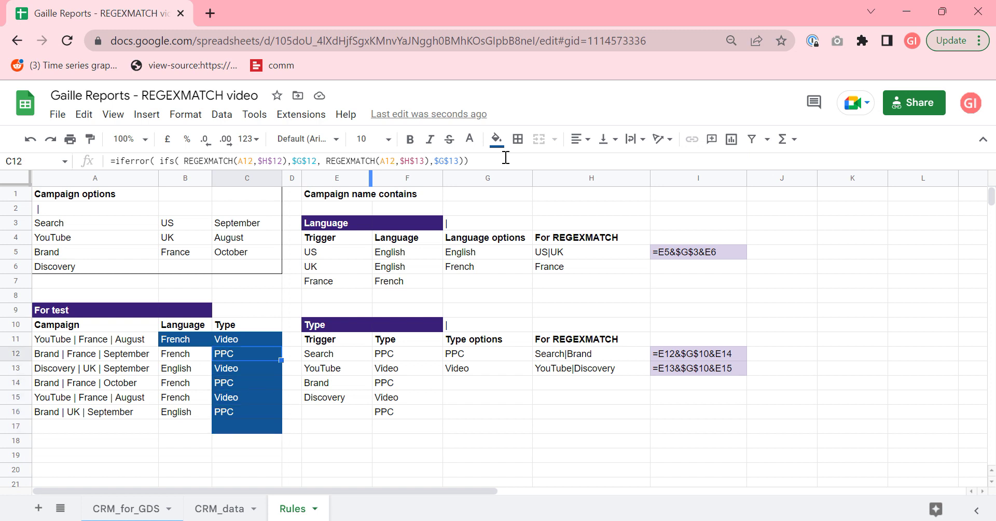
{"action": "key", "text": "Return"}
{"action": "key", "text": "shift+Return"}
{"action": "key", "text": "shift+Return"}
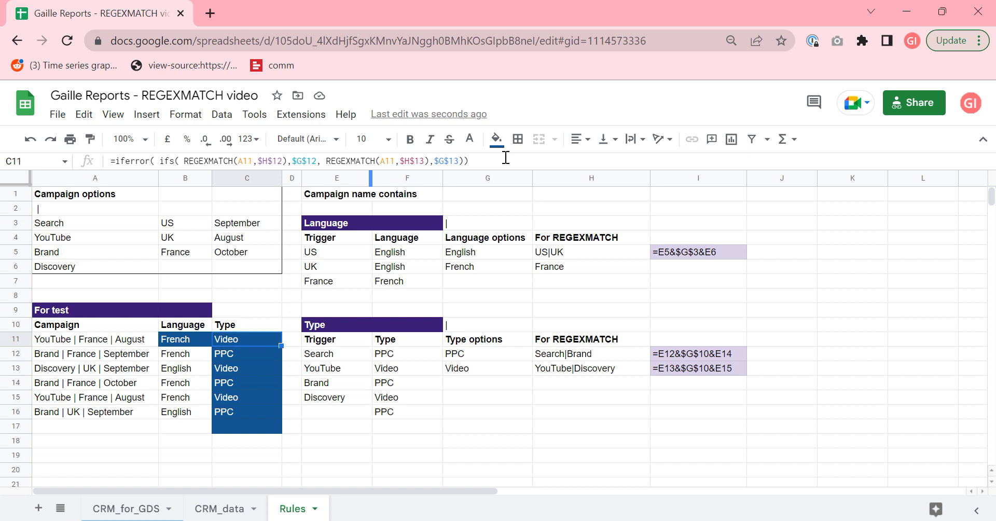
Step: Copy the Language value from B12 into the Type cells C12:C17
{"action": "key", "text": "Down"}
{"action": "key", "text": "shift+Down"}
{"action": "key", "text": "shift+Down"}
{"action": "key", "text": "shift+Down"}
{"action": "key", "text": "shift+Down"}
{"action": "key", "text": "shift+Down"}
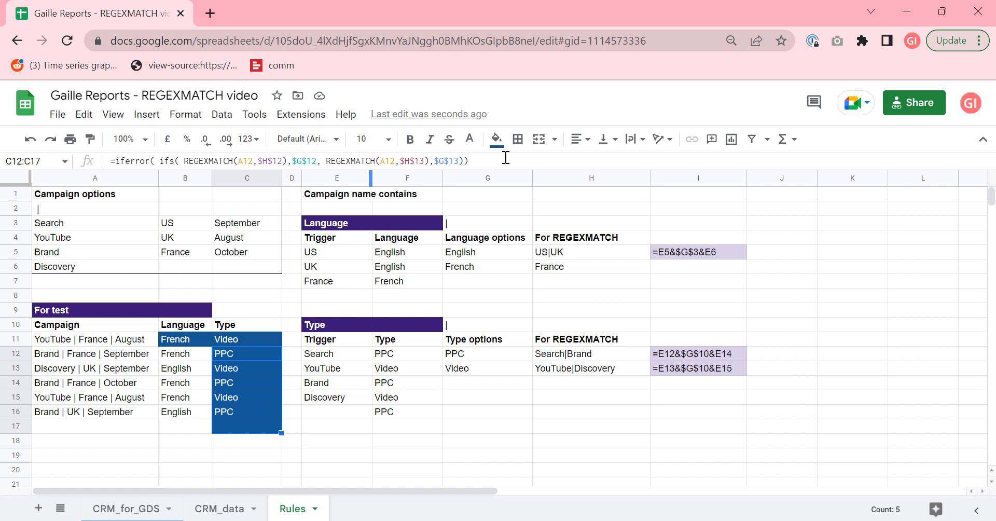
{"action": "key", "text": "Left"}
{"action": "key", "text": "ctrl+c"}
{"action": "key", "text": "Right"}
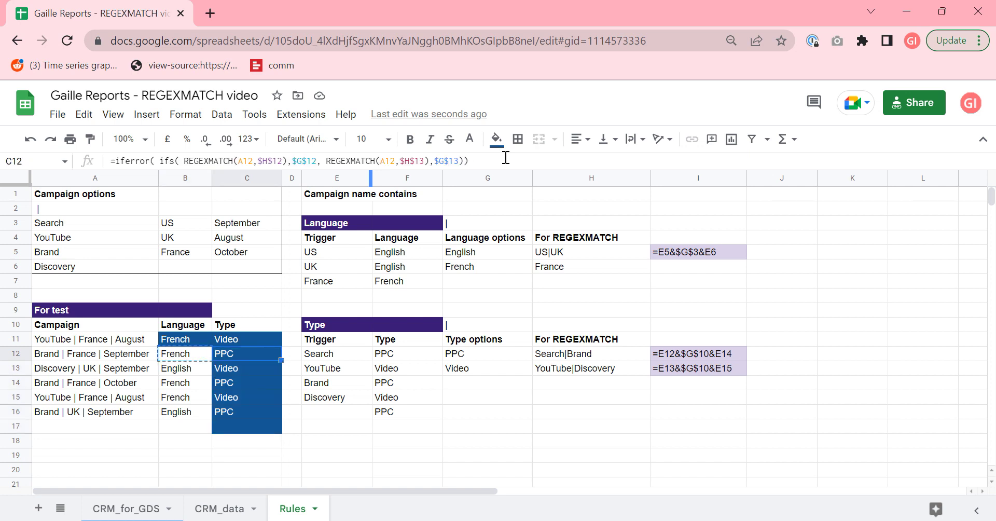
{"action": "key", "text": "ctrl+v"}
{"action": "key", "text": "Down"}
{"action": "key", "text": "Down"}
{"action": "key", "text": "Down"}
{"action": "key", "text": "Down"}
{"action": "key", "text": "Down"}
{"action": "key", "text": "Down"}
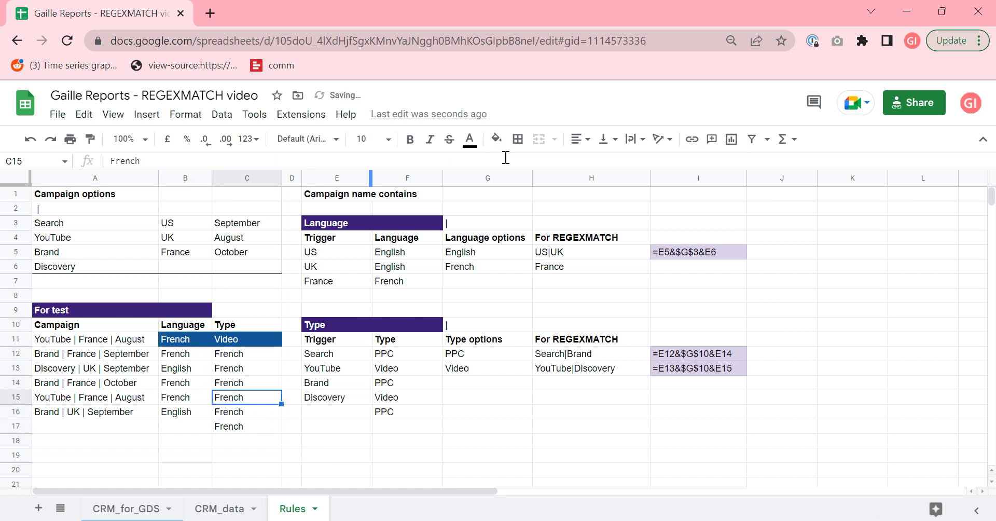
Step: Clear the contents of C12:C17, leaving only the Type formula in C11
{"action": "key", "text": "Up"}
{"action": "key", "text": "shift+Up"}
{"action": "key", "text": "shift+Up"}
{"action": "key", "text": "shift+Up"}
{"action": "key", "text": "shift+Up"}
{"action": "key", "text": "shift+Up"}
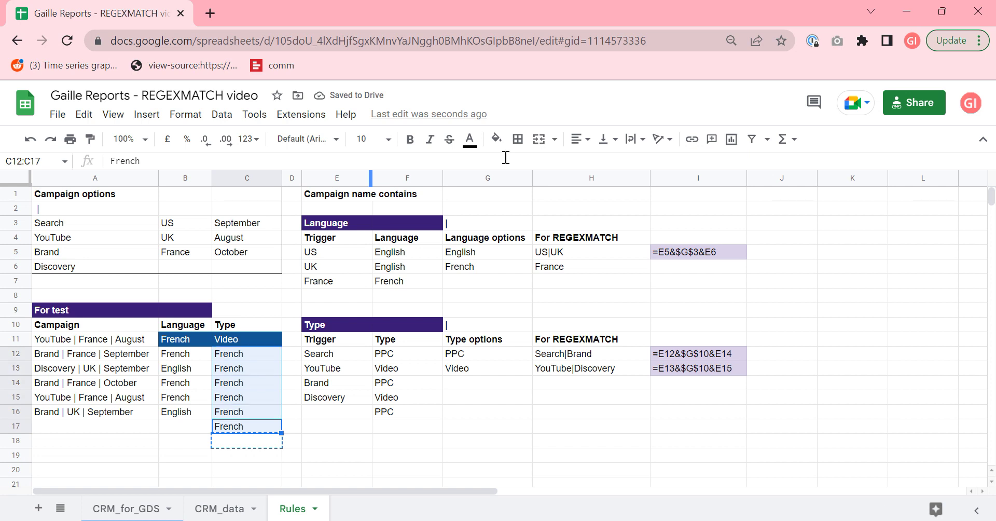
{"action": "key", "text": "Delete"}
Step: Wrap the IFERROR formula in C11 in ARRAYFORMULA and add its closing parenthesis
{"action": "key", "text": "Up"}
{"action": "key", "text": "Up"}
{"action": "key", "text": "Up"}
{"action": "key", "text": "Up"}
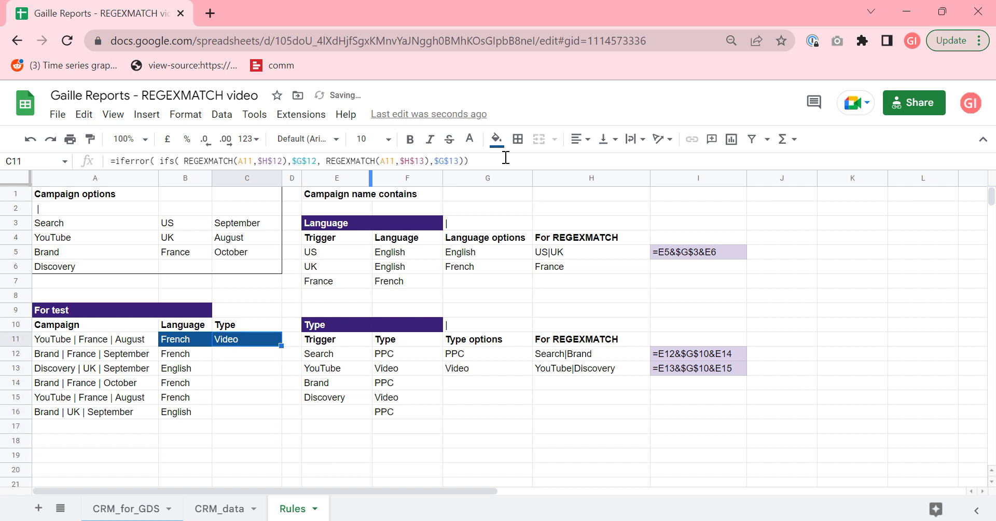
{"action": "left_click", "coordinate": [115, 161]}
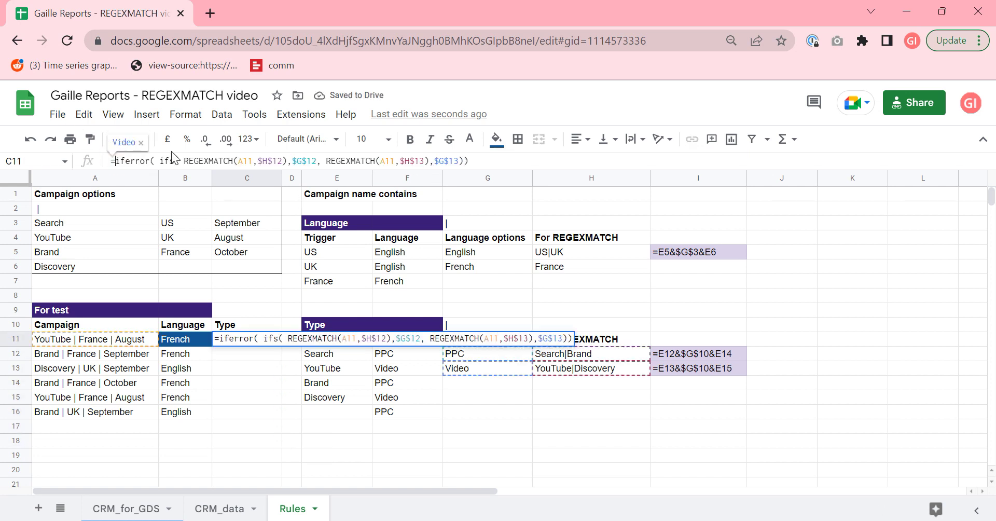
{"action": "key", "text": "Left"}
{"action": "type", "text": "arr"}
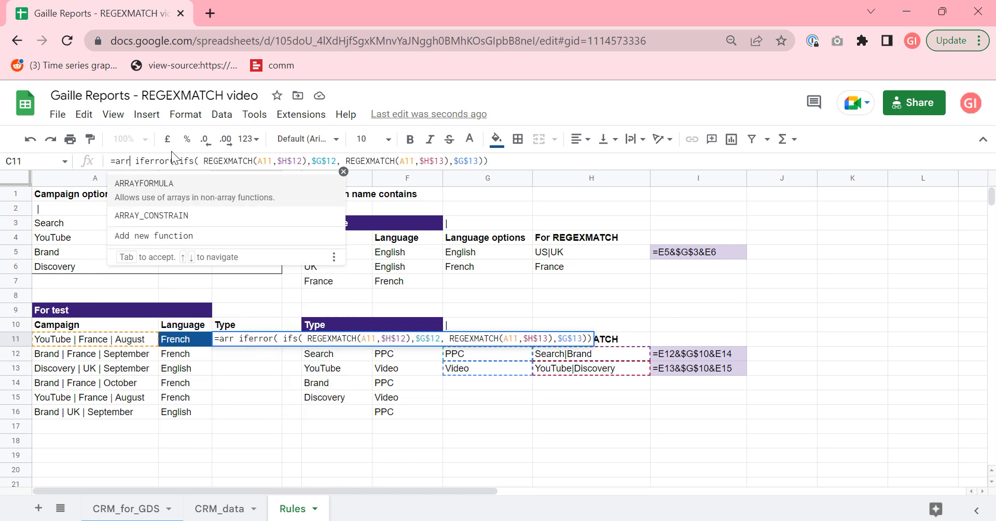
{"action": "key", "text": "Tab"}
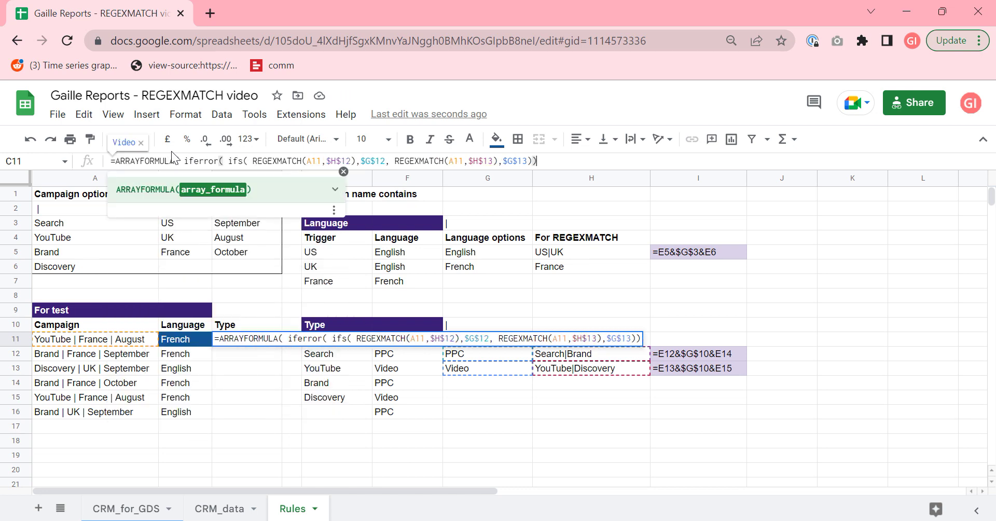
{"action": "type", "text": ")"}
Step: Extend the text reference in the first REGEXMATCH of the C11 formula to the open range A11:A
{"action": "key", "text": "Left"}
{"action": "key", "text": "Left"}
{"action": "key", "text": "Left"}
{"action": "key", "text": "Left"}
{"action": "key", "text": "Left"}
{"action": "key", "text": "Left"}
{"action": "key", "text": "Left"}
{"action": "key", "text": "Left"}
{"action": "key", "text": "Left"}
{"action": "key", "text": "Left"}
{"action": "key", "text": "Left"}
{"action": "key", "text": "Left"}
{"action": "key", "text": "Left"}
{"action": "key", "text": "Left"}
{"action": "key", "text": "Left"}
{"action": "key", "text": "Left"}
{"action": "key", "text": "Left"}
{"action": "key", "text": "Left"}
{"action": "key", "text": "Left"}
{"action": "key", "text": "Left"}
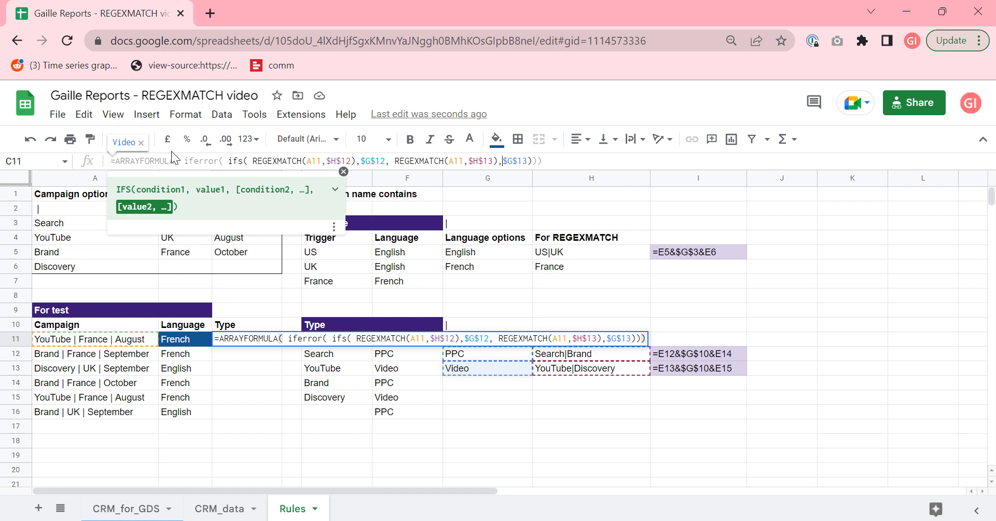
{"action": "key", "text": "Left"}
{"action": "type", "text": ":A"}
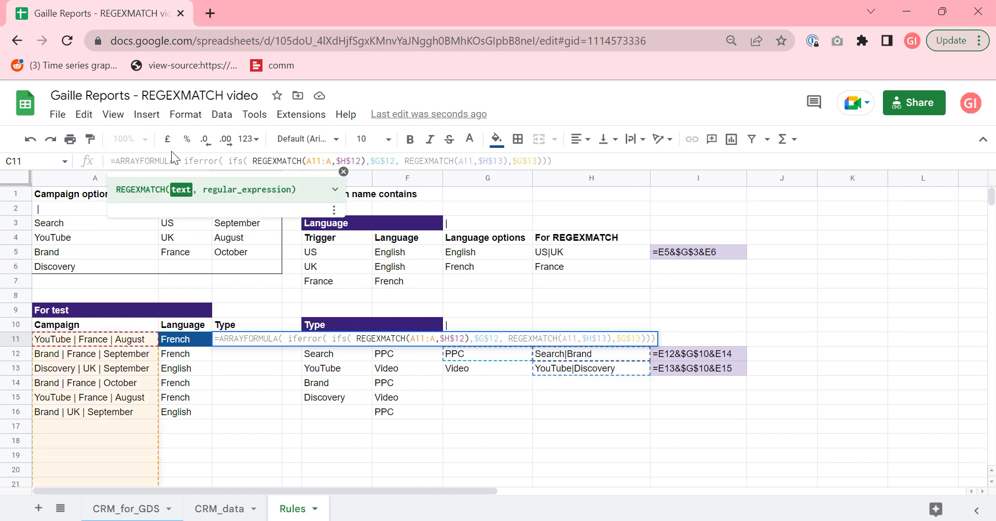
Step: Extend the second REGEXMATCH's text reference in C11 to A11:A and commit the array formula
{"action": "key", "text": "Right"}
{"action": "key", "text": "Right"}
{"action": "key", "text": "Right"}
{"action": "key", "text": "Right"}
{"action": "key", "text": "Right"}
{"action": "key", "text": "Right"}
{"action": "key", "text": "Right"}
{"action": "key", "text": "Right"}
{"action": "key", "text": "Right"}
{"action": "key", "text": "Right"}
{"action": "key", "text": "Right"}
{"action": "key", "text": "Right"}
{"action": "key", "text": "Right"}
{"action": "key", "text": "Right"}
{"action": "key", "text": "Right"}
{"action": "key", "text": "Right"}
{"action": "key", "text": "Right"}
{"action": "key", "text": "Right"}
{"action": "key", "text": "Right"}
{"action": "key", "text": "Right"}
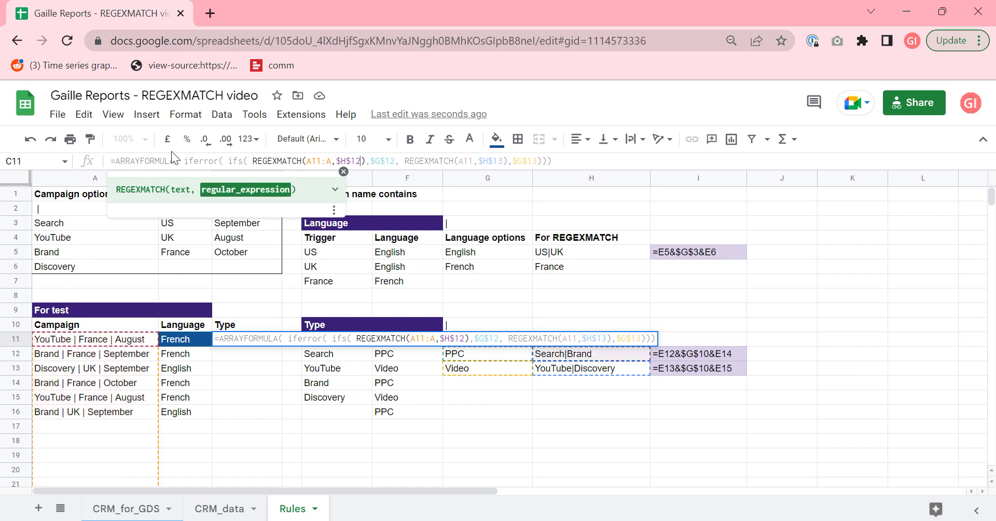
{"action": "key", "text": "Right"}
{"action": "key", "text": "Right"}
{"action": "key", "text": "Right"}
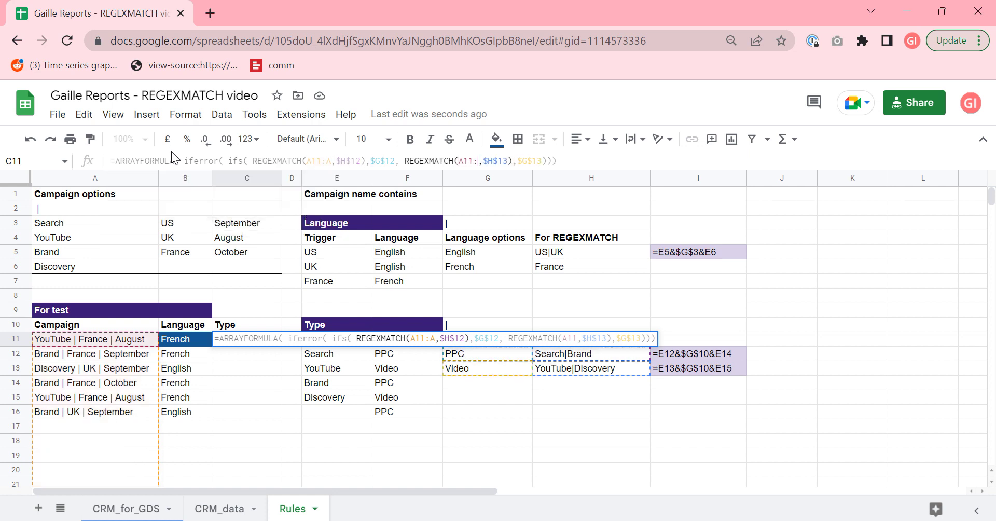
{"action": "type", "text": ":A"}
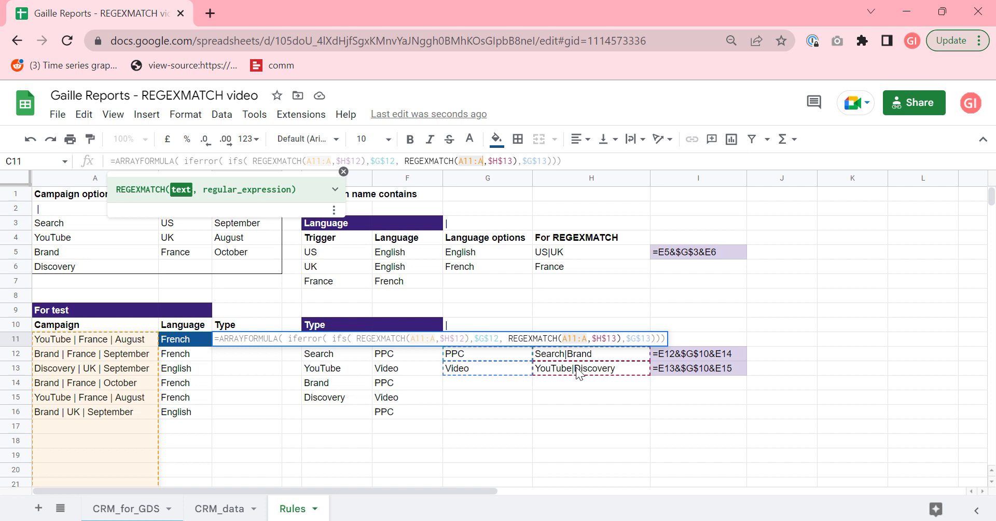
{"action": "key", "text": "Return"}
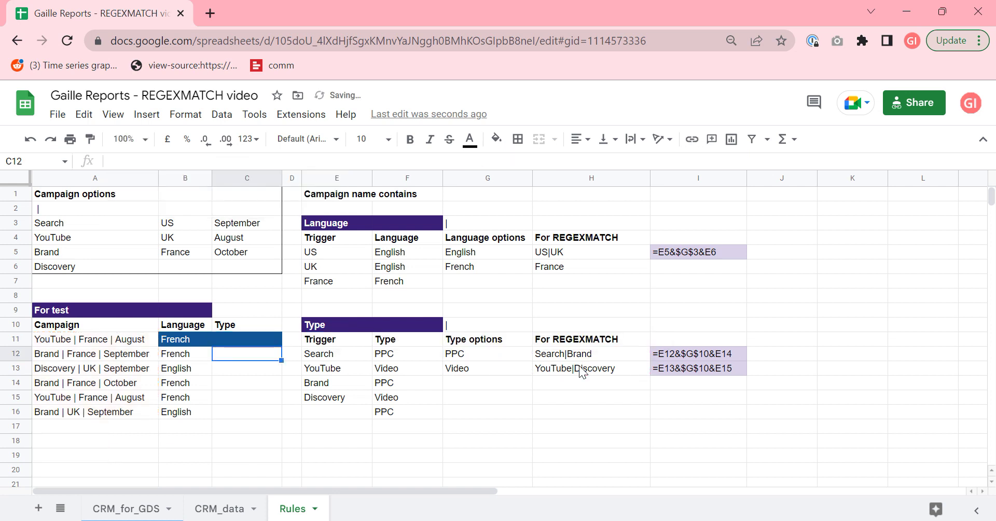
Step: Compare the Type results below C11 with their campaign names, and review the full array formula in C11
{"action": "key", "text": "Up"}
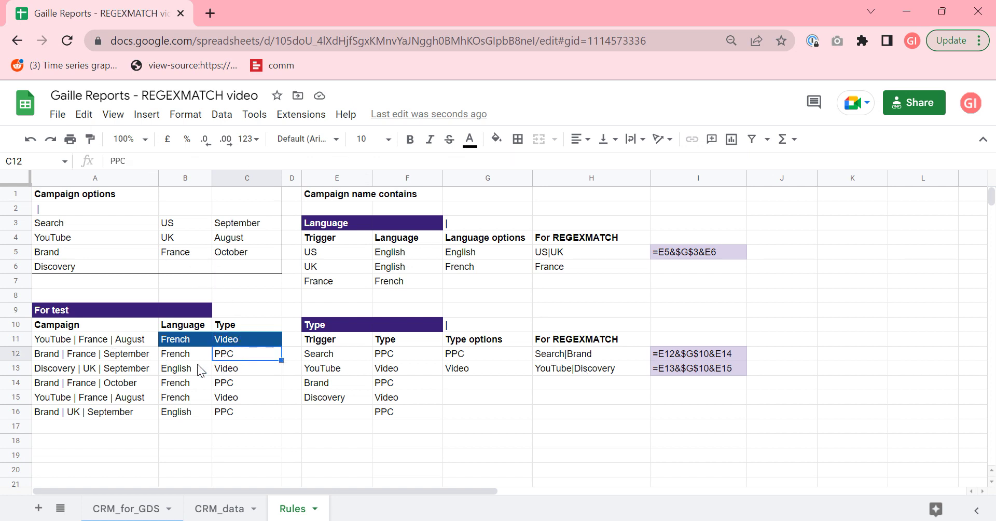
{"action": "left_click", "coordinate": [236, 354]}
{"action": "left_click", "coordinate": [76, 373]}
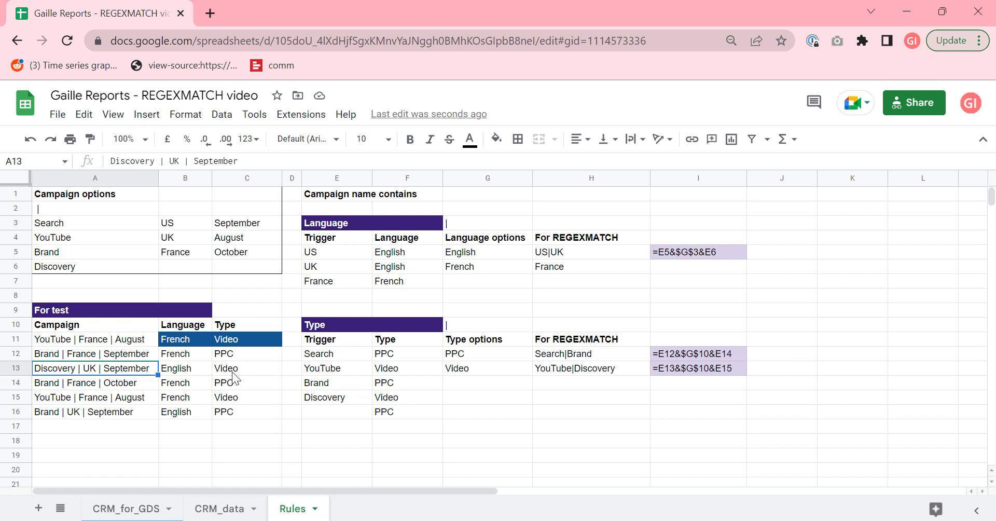
{"action": "left_click", "coordinate": [231, 370]}
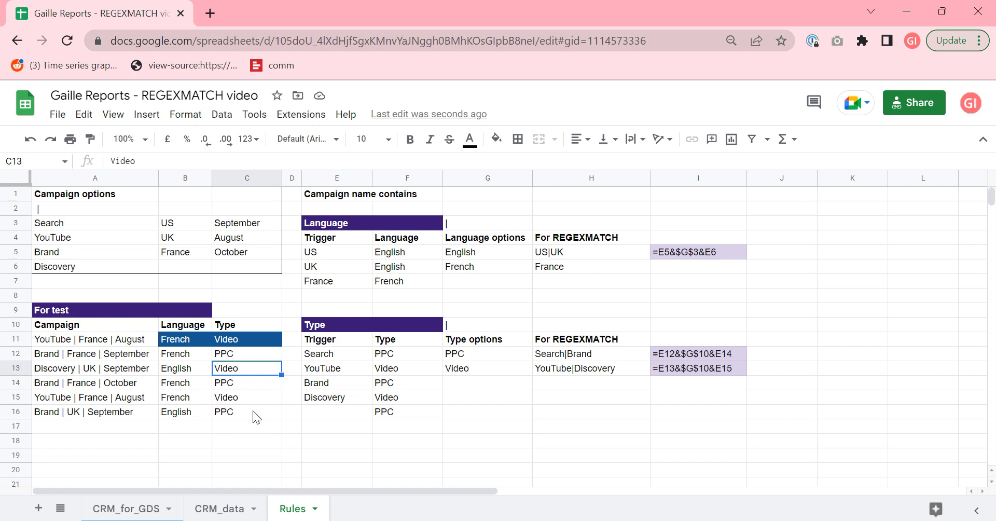
{"action": "left_click", "coordinate": [249, 340]}
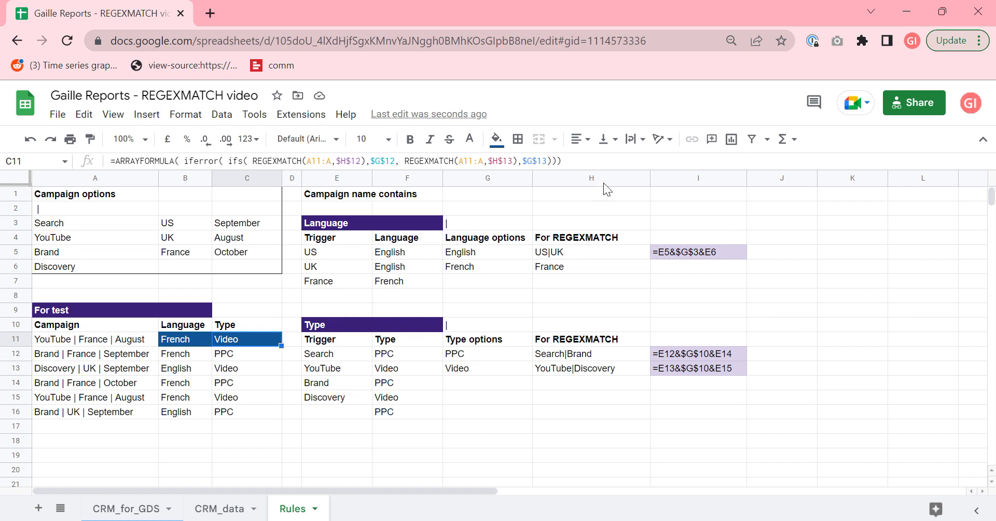
{"action": "left_click_drag", "start_coordinate": [601, 161], "coordinate": [145, 183]}
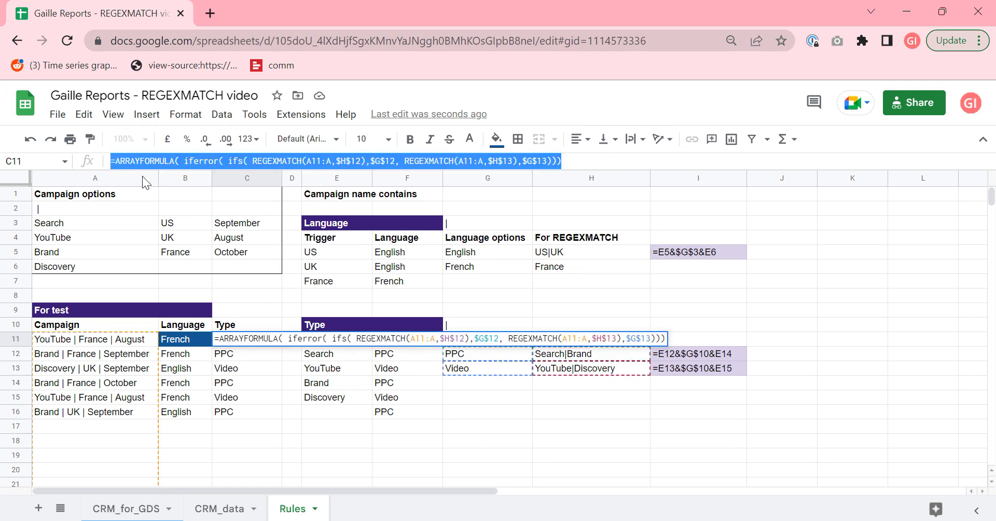
{"action": "key", "text": "Escape"}
Step: Go to the CRM_for_GDS sheet and open the Type array formula in G2 to examine it
{"action": "left_click", "coordinate": [154, 511]}
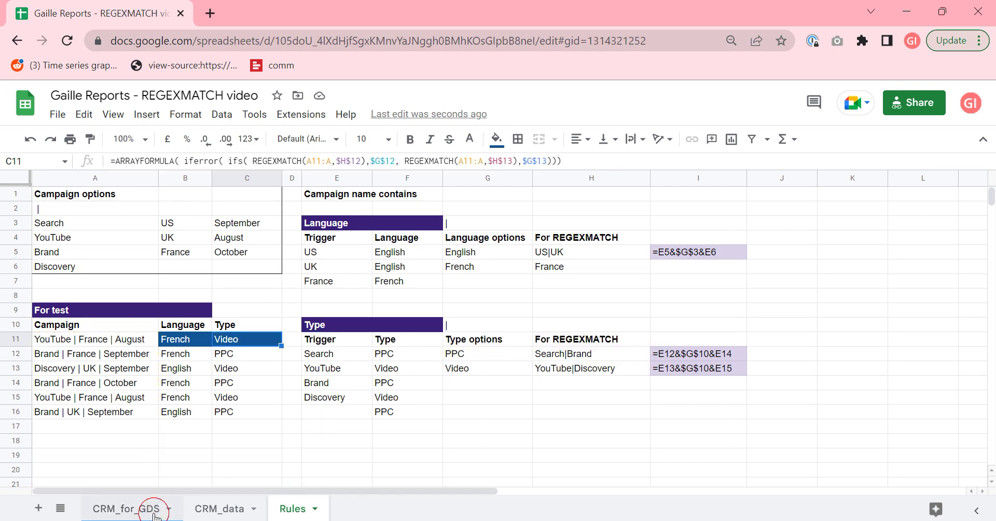
{"action": "left_click", "coordinate": [637, 207]}
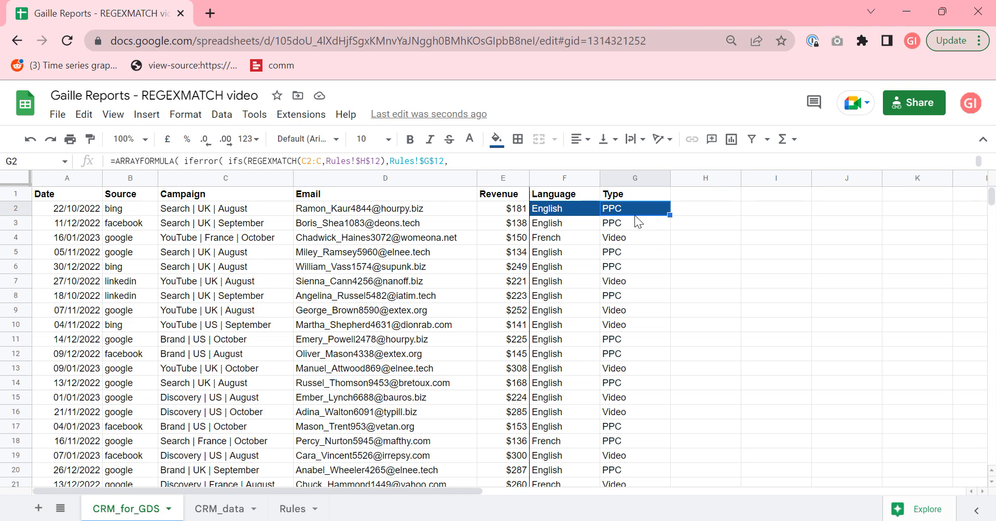
{"action": "left_click", "coordinate": [452, 162]}
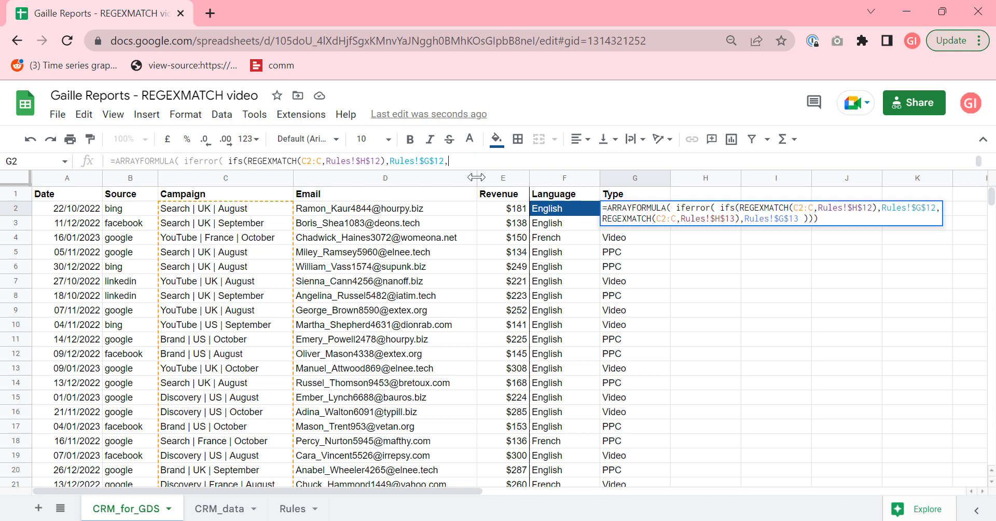
Step: Expand the formula bar to examine the full Type formula in G2, then collapse it and leave the cell unchanged
{"action": "left_click_drag", "start_coordinate": [476, 228], "coordinate": [474, 237]}
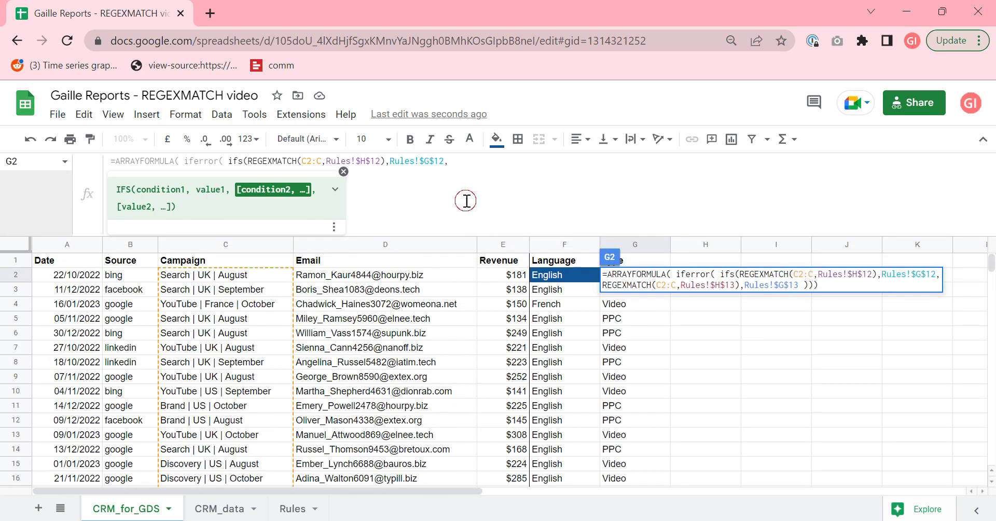
{"action": "left_click", "coordinate": [332, 178]}
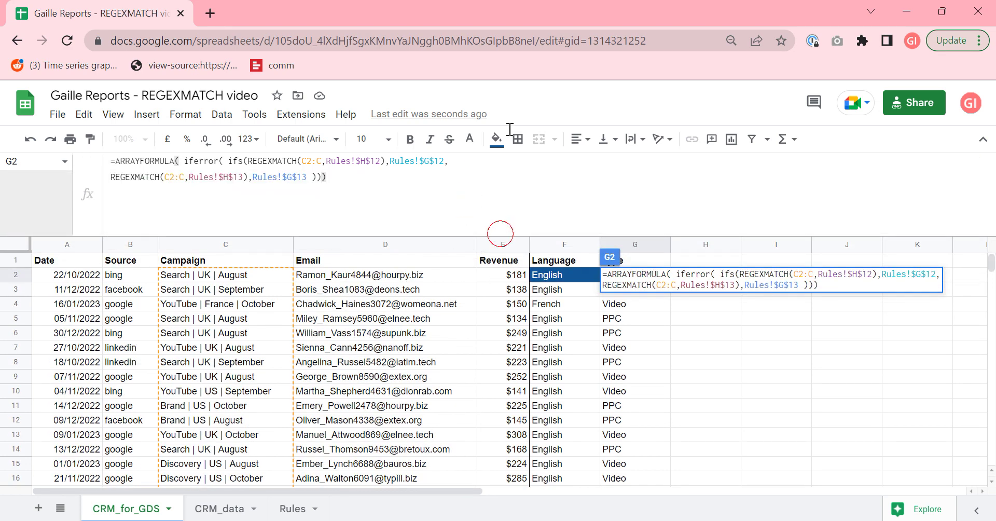
{"action": "left_click_drag", "start_coordinate": [500, 231], "coordinate": [500, 172]}
{"action": "key", "text": "Escape"}
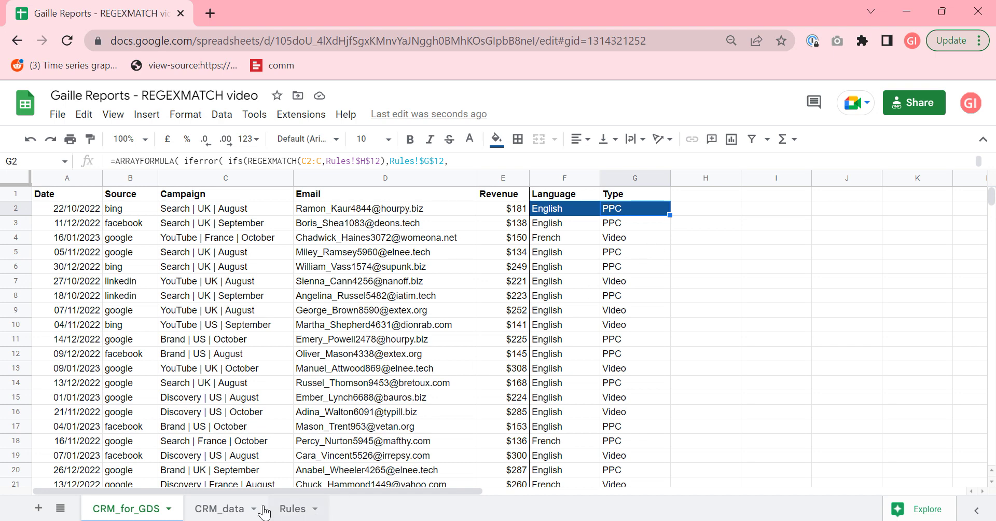
Step: Go to the Rules sheet and copy the full text of the Type array formula in C11
{"action": "left_click", "coordinate": [288, 511]}
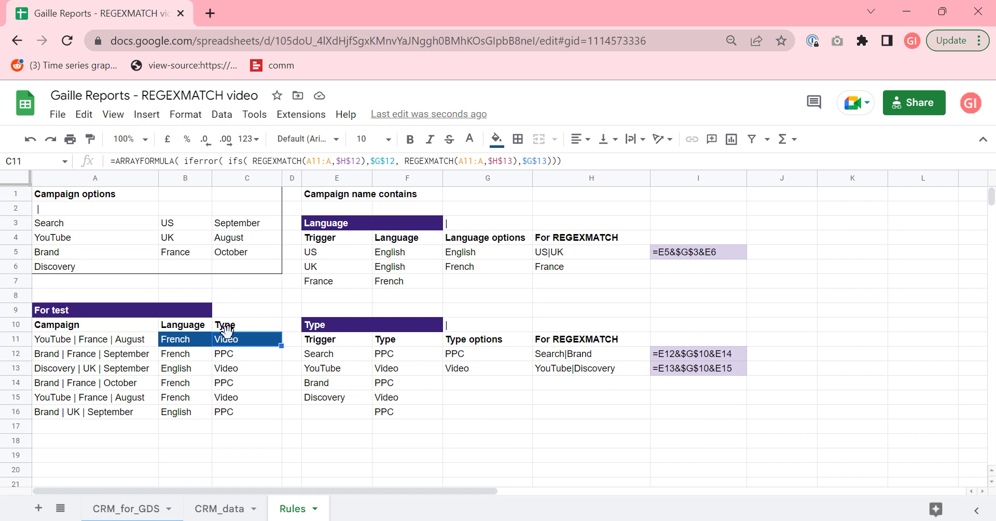
{"action": "left_click_drag", "start_coordinate": [583, 161], "coordinate": [3, 46]}
{"action": "key", "text": "ctrl+c"}
{"action": "key", "text": "Escape"}
Step: Enter the label "REGEXMATCH formula" in cell I15 below the Type rule notes
{"action": "left_click", "coordinate": [695, 397]}
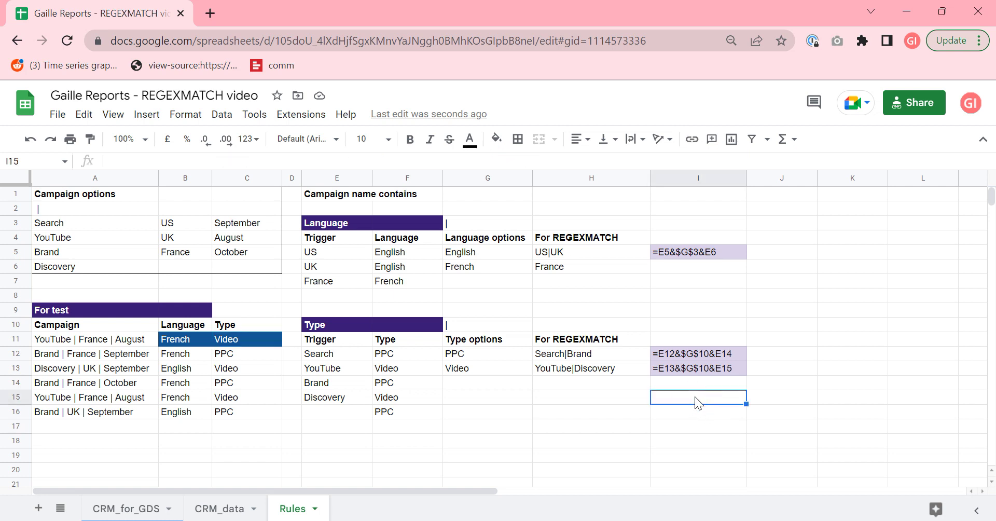
{"action": "type", "text": "REGE"}
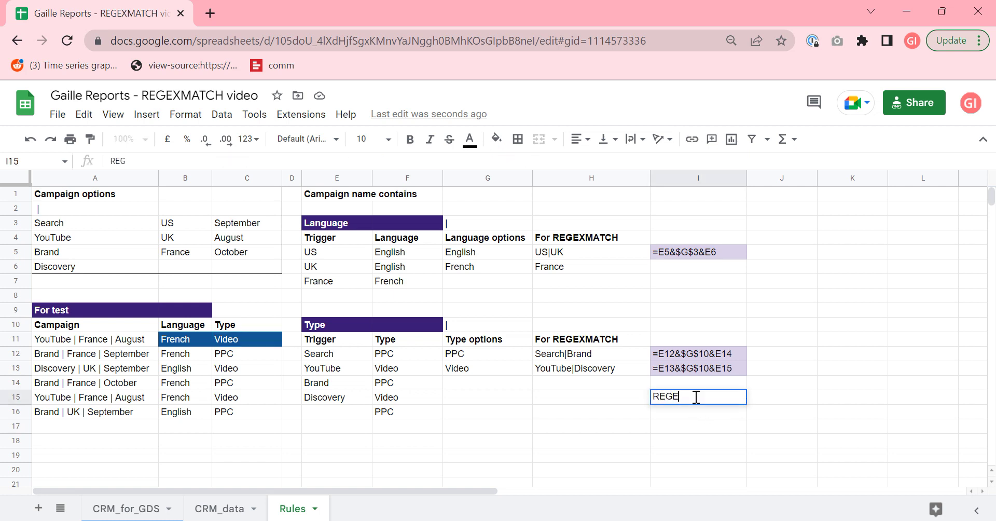
{"action": "type", "text": "XMATC"}
{"action": "key", "text": "BackSpace"}
{"action": "type", "text": "CH"}
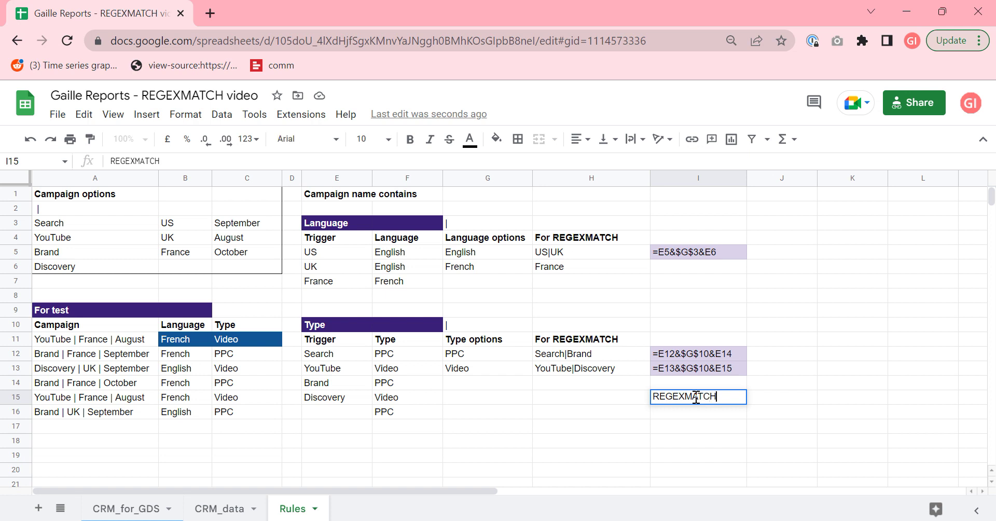
{"action": "type", "text": " formula"}
{"action": "key", "text": "Return"}
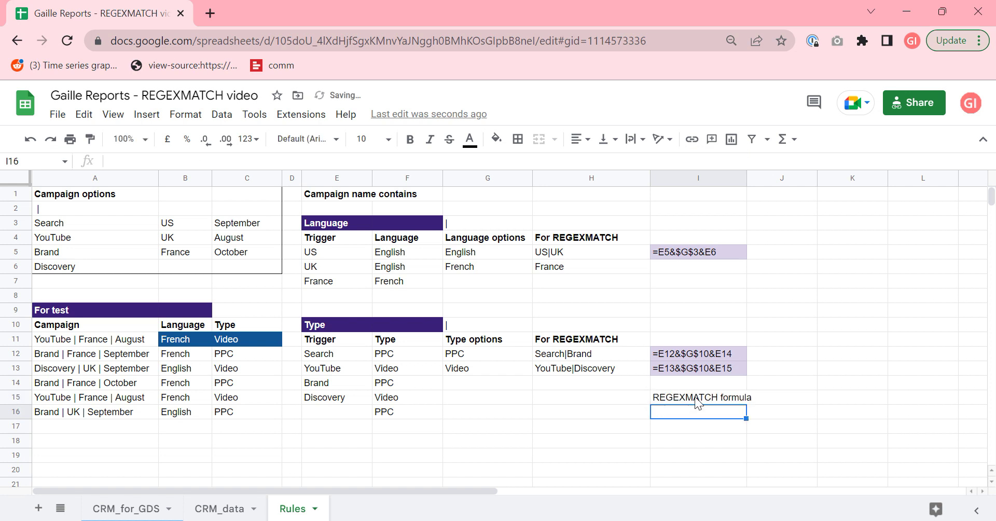
Step: Paste the copied array formula into I16 as plain text, prefixed with an apostrophe
{"action": "key", "text": "Return"}
{"action": "type", "text": "'"}
{"action": "key", "text": "BackSpace"}
{"action": "key", "text": "ctrl+v"}
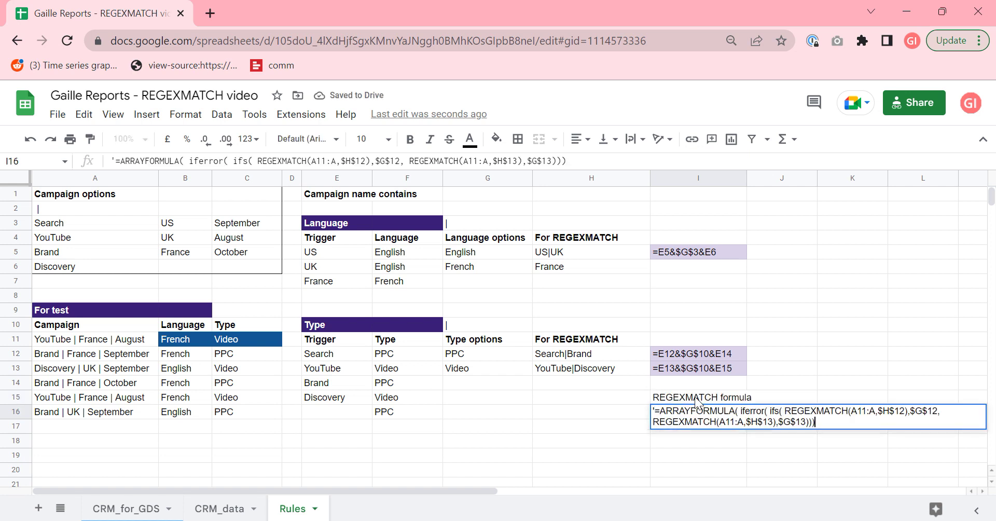
{"action": "key", "text": "Return"}
{"action": "key", "text": "Up"}
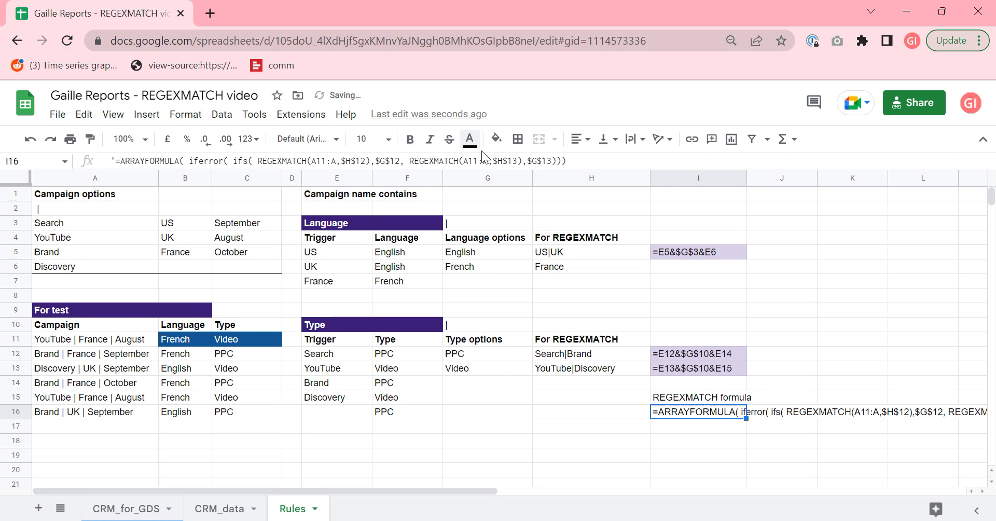
Step: Fill the formula text cell I16 with a medium purple background
{"action": "left_click", "coordinate": [496, 138]}
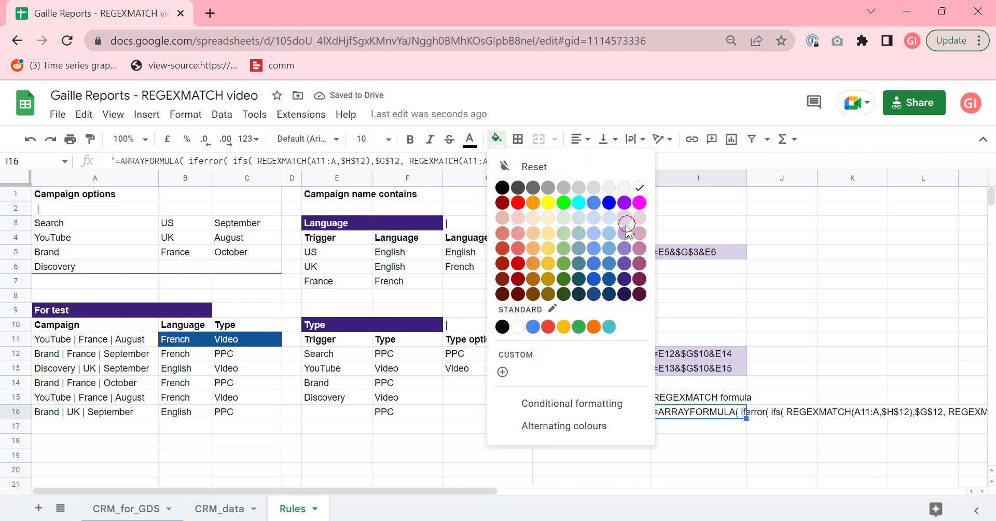
{"action": "left_click", "coordinate": [625, 233]}
{"action": "left_click", "coordinate": [803, 368]}
Step: Set I16's fill to the lighter purple used by the formula notes in I12:I13
{"action": "left_click", "coordinate": [739, 411]}
{"action": "left_click", "coordinate": [495, 139]}
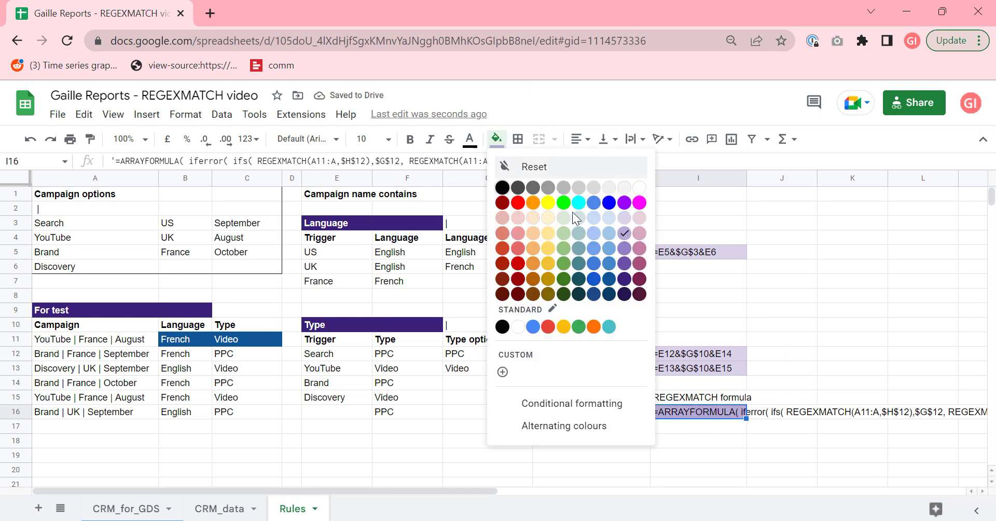
{"action": "left_click", "coordinate": [623, 219]}
{"action": "left_click_drag", "start_coordinate": [783, 324], "coordinate": [786, 334]}
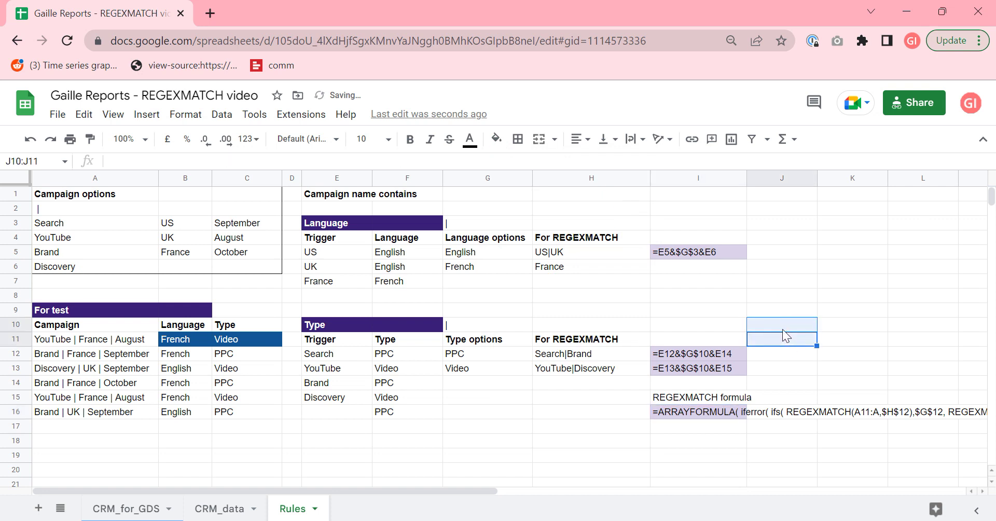
Step: Delete the stray PPC entry in F16 below the Type trigger table
{"action": "left_click", "coordinate": [409, 414]}
{"action": "key", "text": "Delete"}
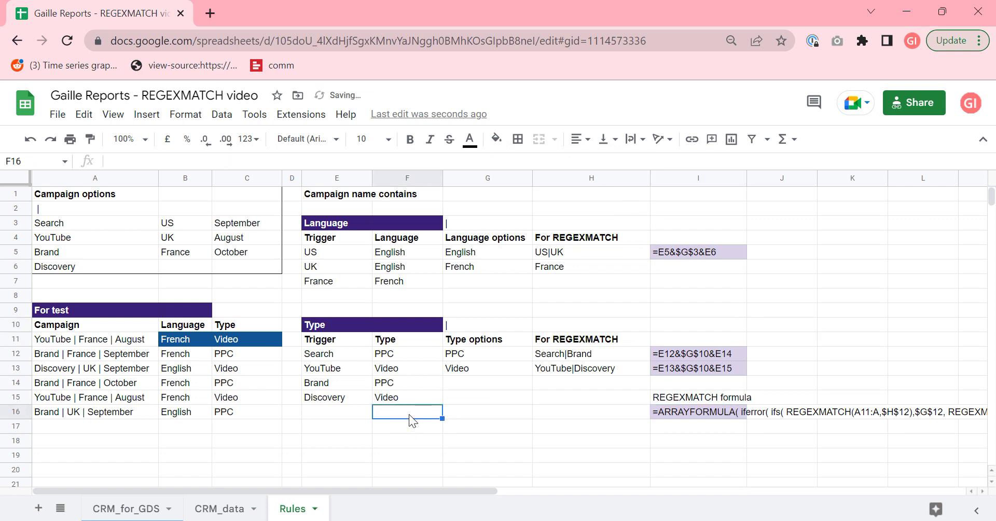
{"action": "left_click", "coordinate": [541, 444]}
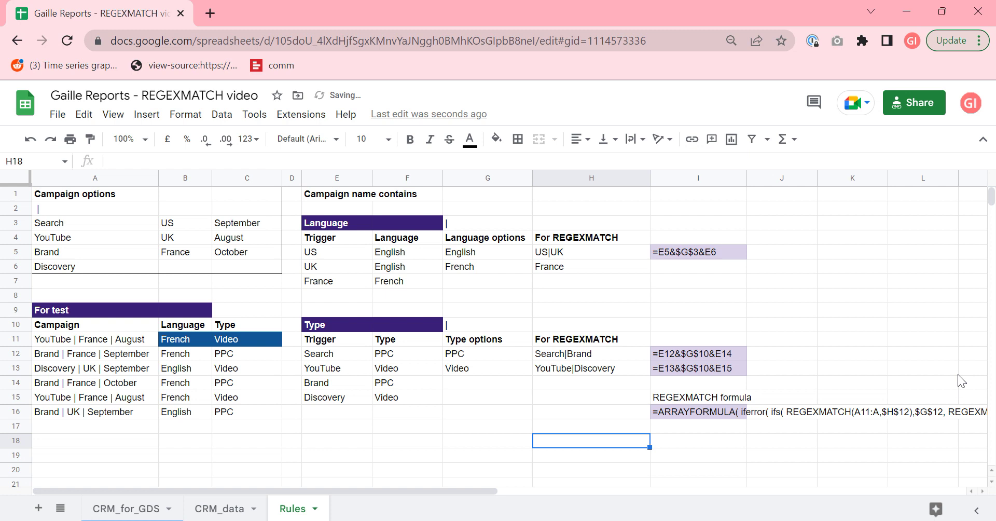